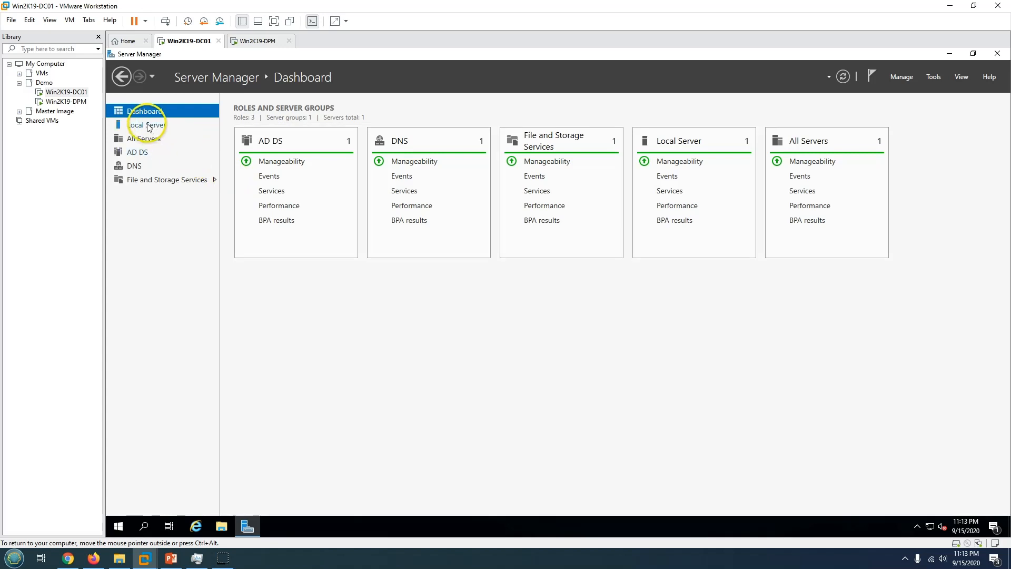
Review Win2K19-DC01's local server properties, then show the demo-lab slide listing DC01 and DPM IPs.
{"action": "left_click", "coordinate": [146, 125]}
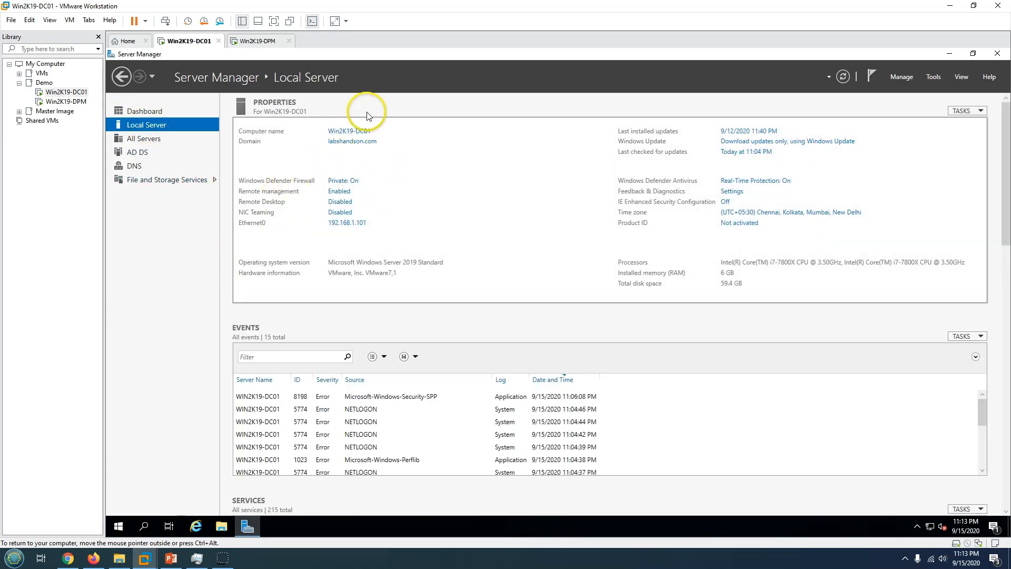
{"action": "left_click", "coordinate": [145, 111]}
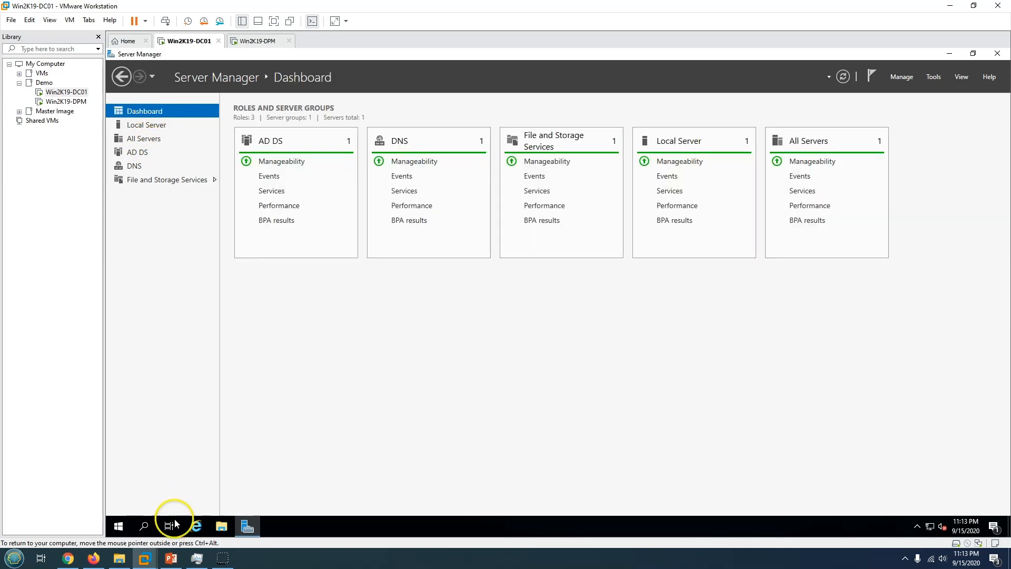
{"action": "left_click", "coordinate": [171, 558]}
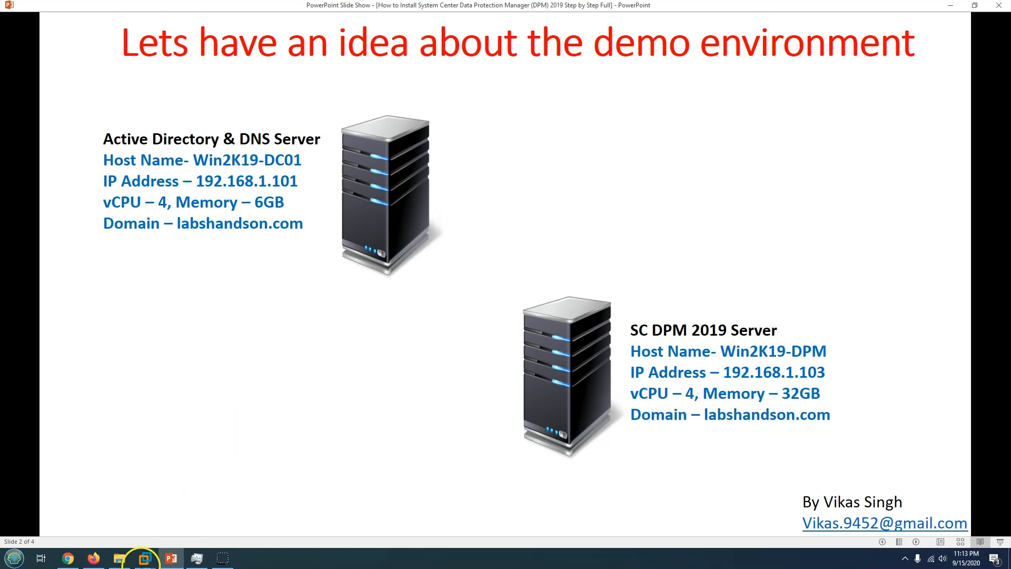
Confirm Win2K19-DPM's local properties (labshandson.com, 192.168.1.103), then return to the demo-environment slide.
{"action": "mouse_move", "coordinate": [145, 559]}
{"action": "left_click", "coordinate": [247, 498]}
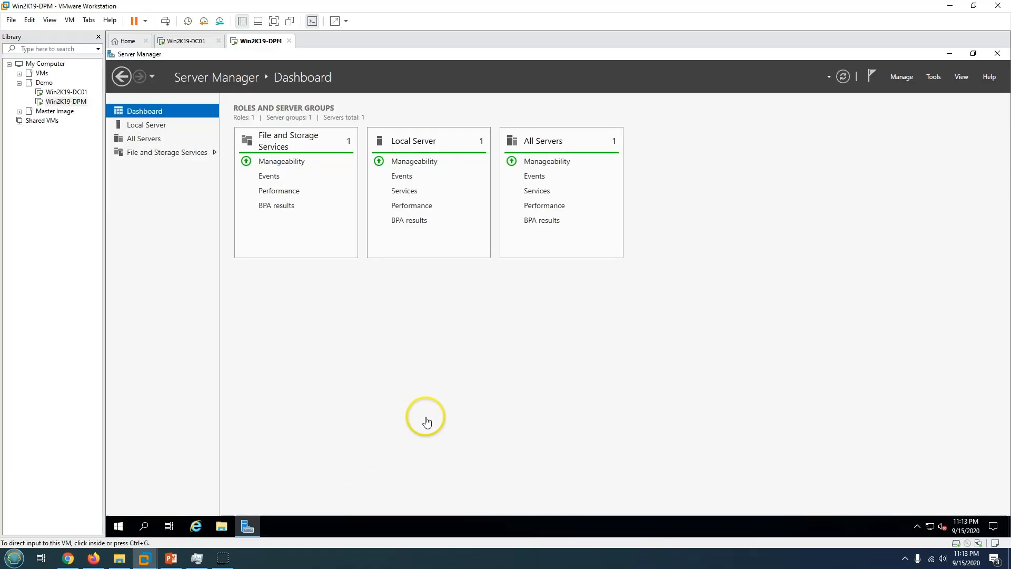
{"action": "left_click", "coordinate": [166, 128]}
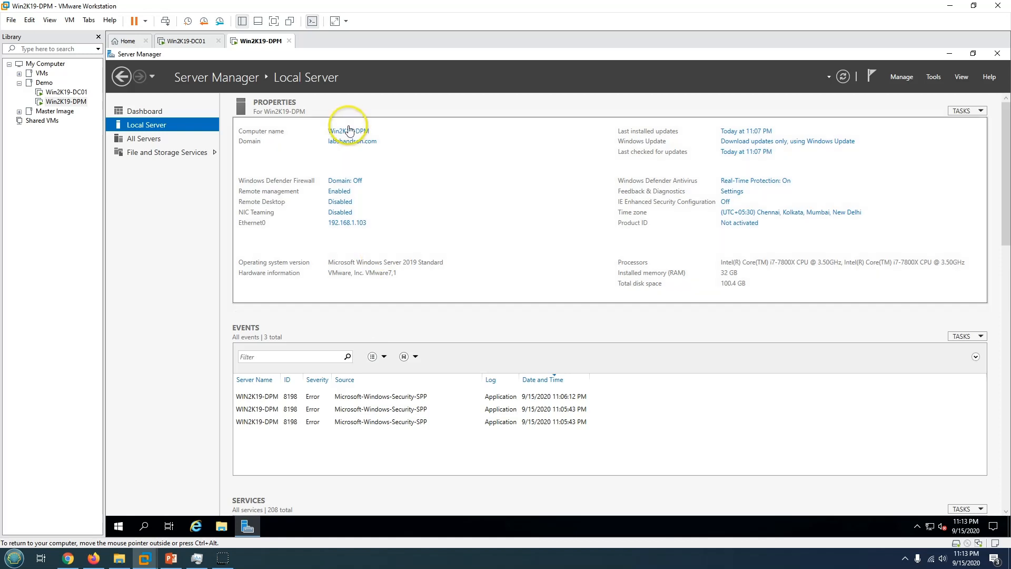
{"action": "left_click", "coordinate": [334, 132]}
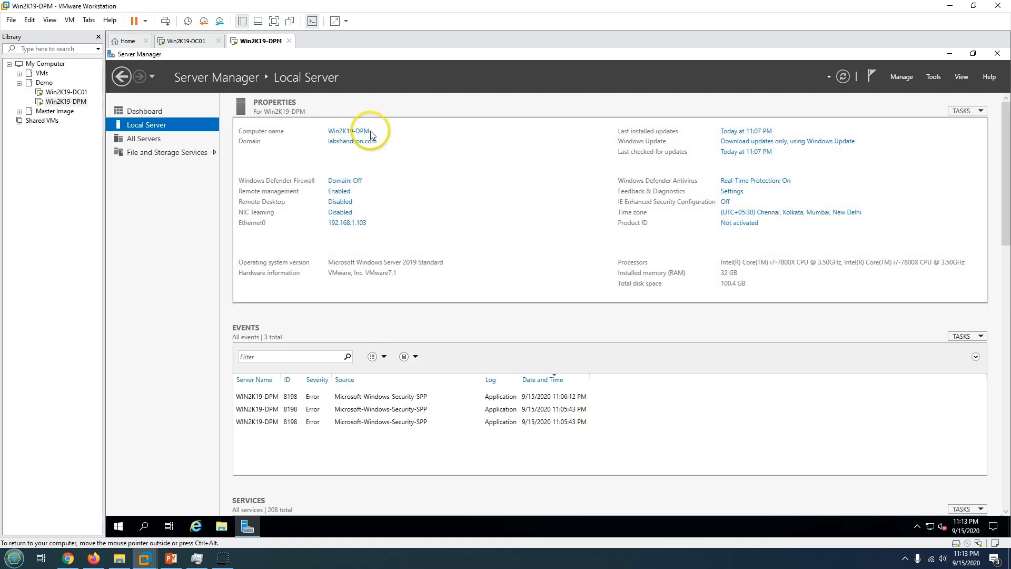
{"action": "left_click", "coordinate": [172, 558]}
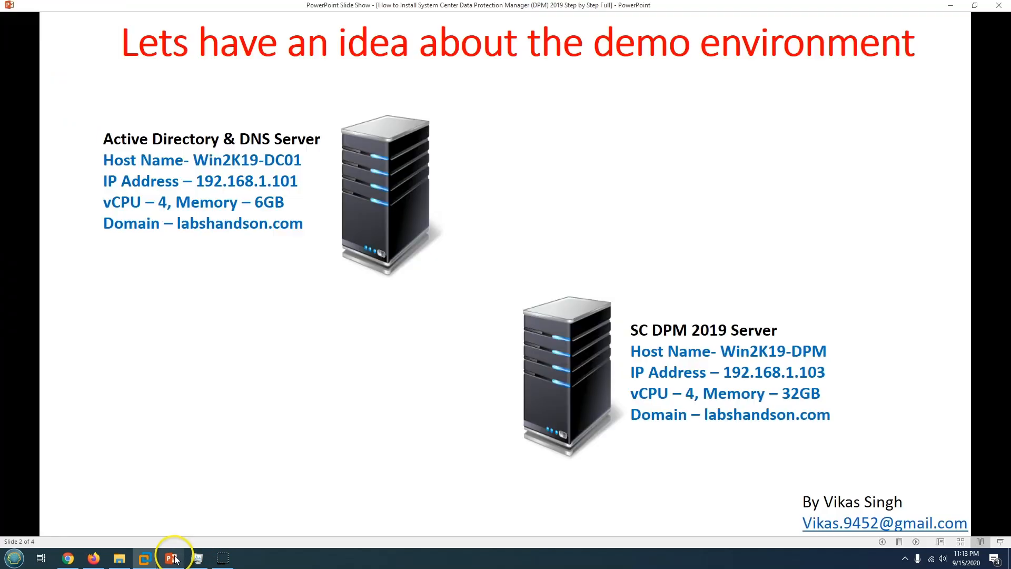
Advance to slide 3 listing the six DPM 2019 installation steps.
{"action": "left_click", "coordinate": [328, 407]}
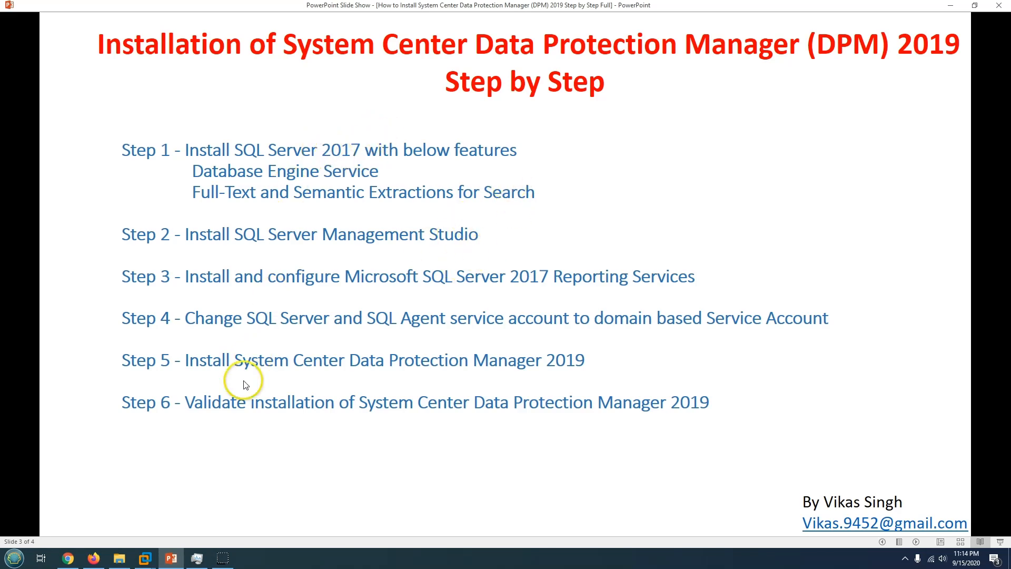
In Win2K19-DPM's VM settings, set the CD/DVD drive to Connected using an ISO image file.
{"action": "left_click", "coordinate": [145, 558]}
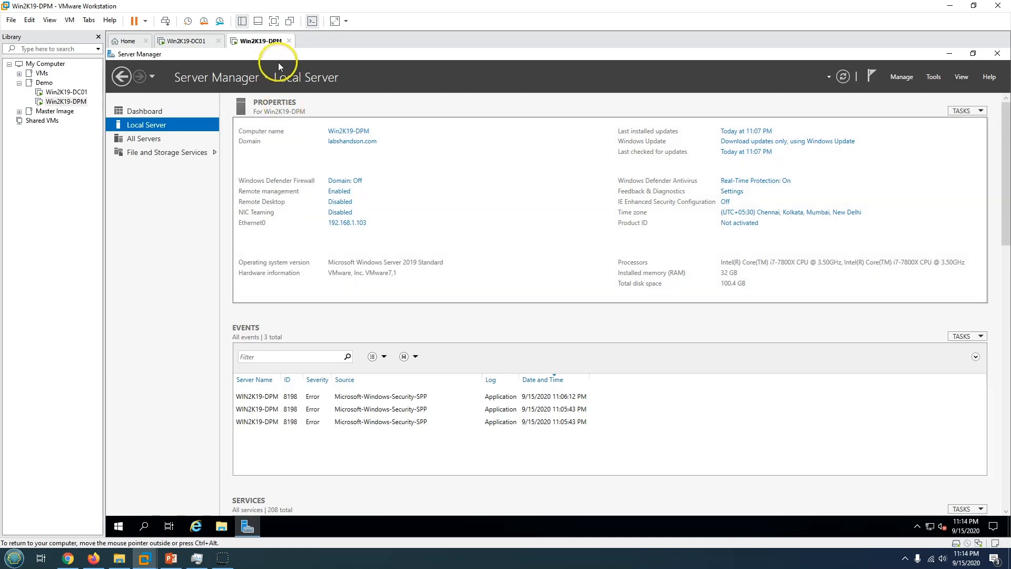
{"action": "right_click", "coordinate": [261, 41]}
{"action": "left_click", "coordinate": [304, 175]}
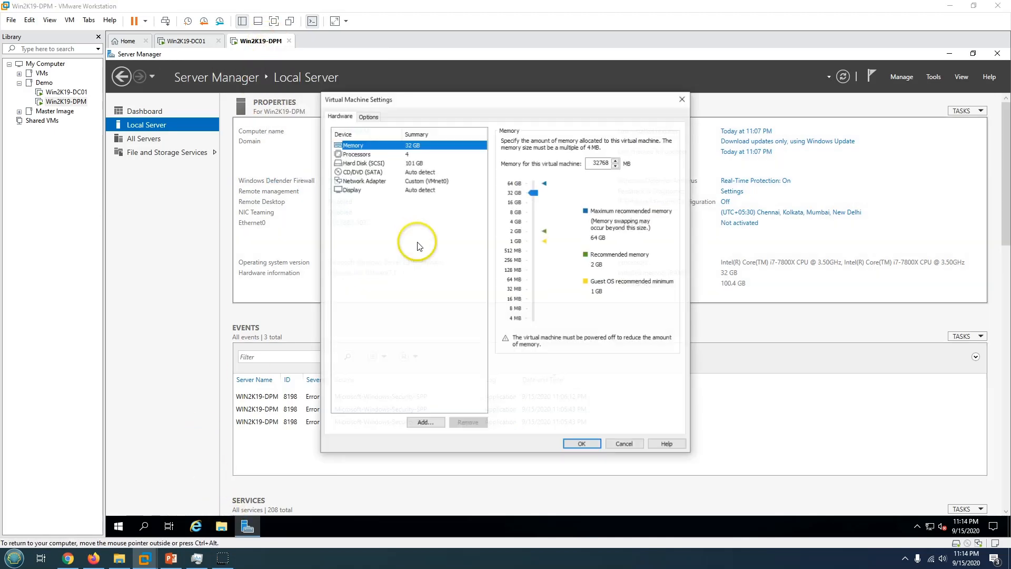
{"action": "left_click", "coordinate": [423, 181]}
{"action": "left_click", "coordinate": [421, 172]}
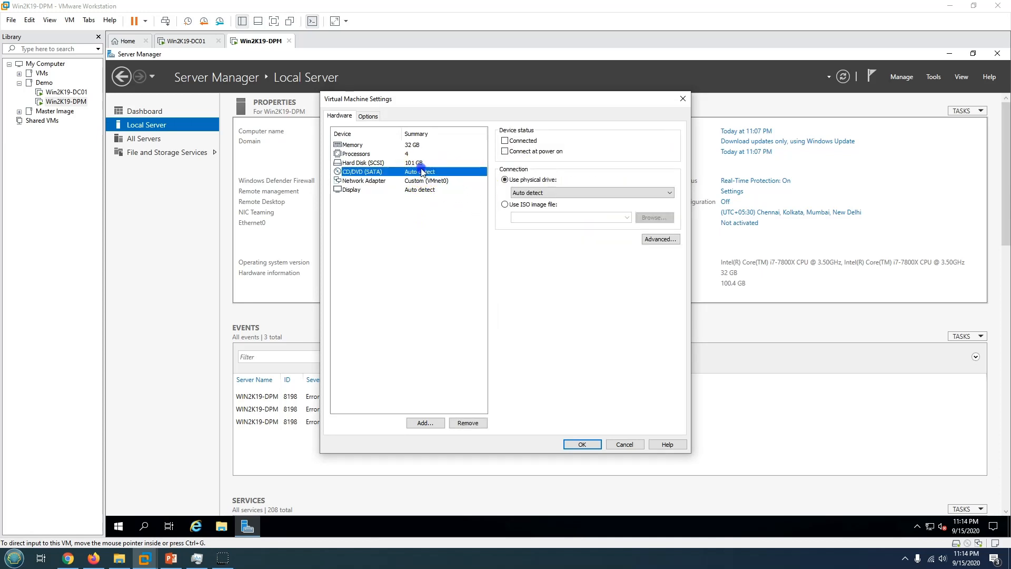
{"action": "left_click", "coordinate": [519, 151]}
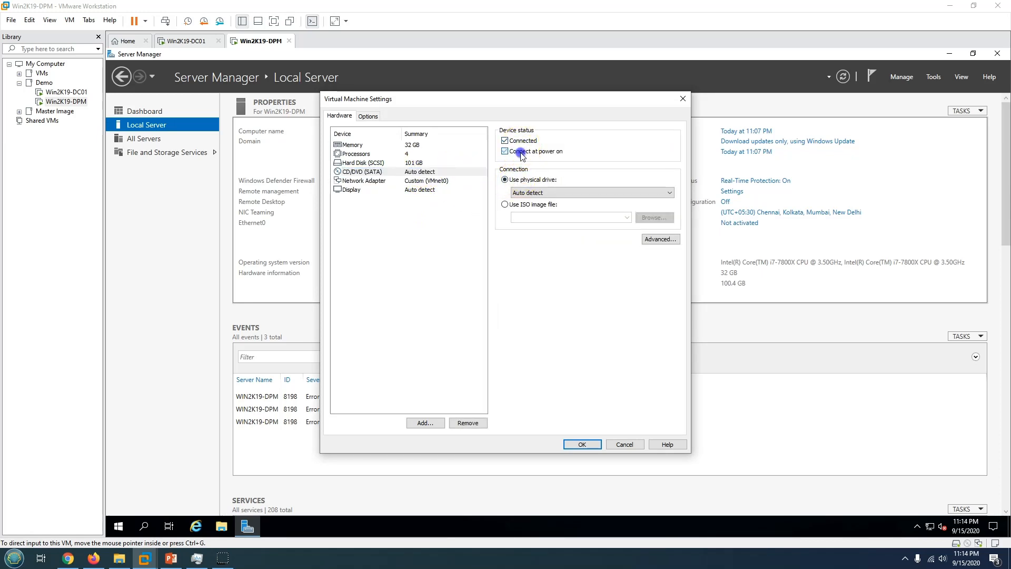
{"action": "left_click", "coordinate": [527, 205]}
Mount the SQL Server 2017 Standard ISO from E:\ISO Repository\Microsoft\SQL Server and reveal the VM desktop.
{"action": "left_click", "coordinate": [655, 218]}
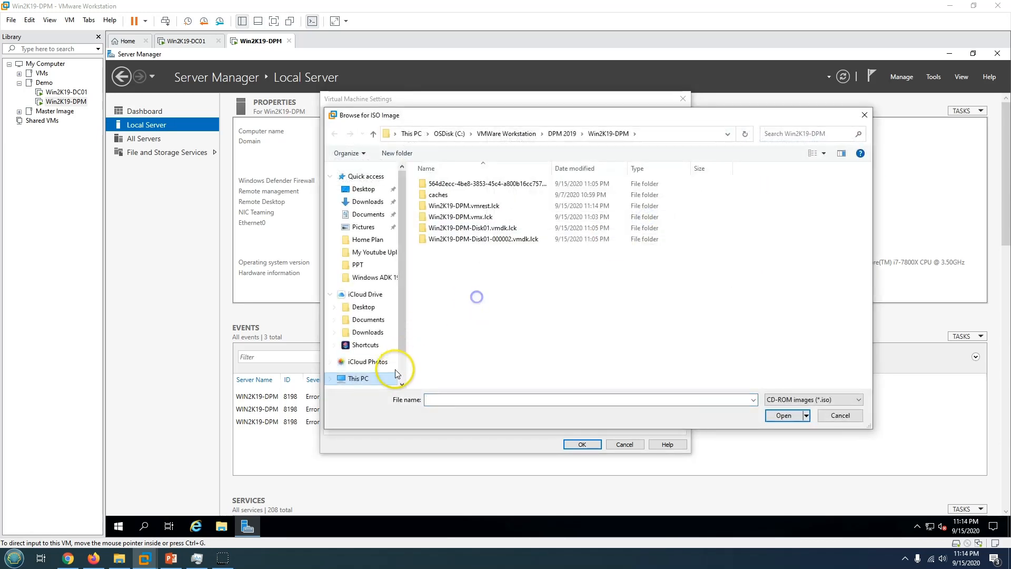
{"action": "left_click", "coordinate": [358, 379]}
{"action": "double_click", "coordinate": [727, 297]}
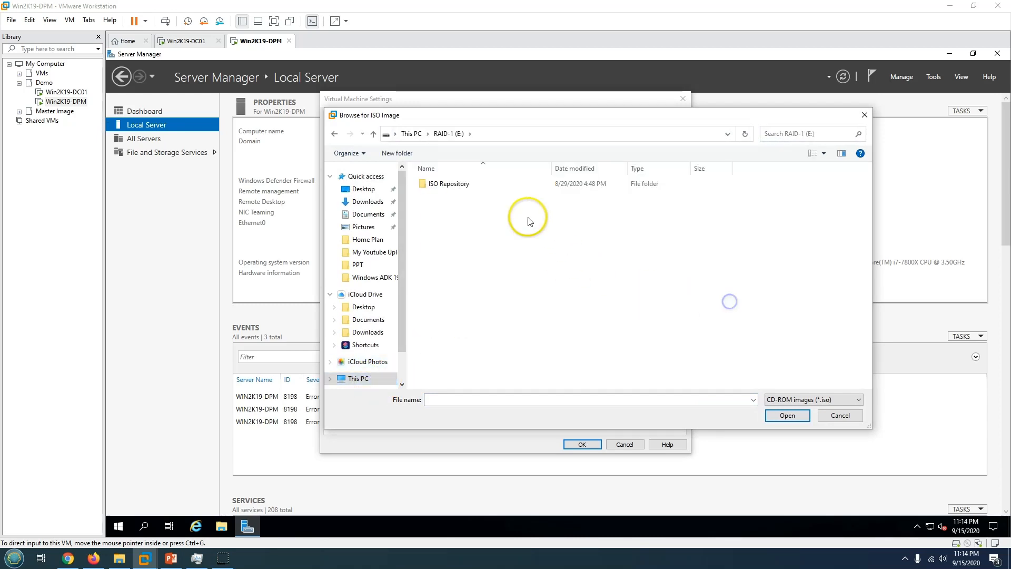
{"action": "left_click", "coordinate": [463, 184]}
{"action": "double_click", "coordinate": [463, 184]}
{"action": "double_click", "coordinate": [452, 204]}
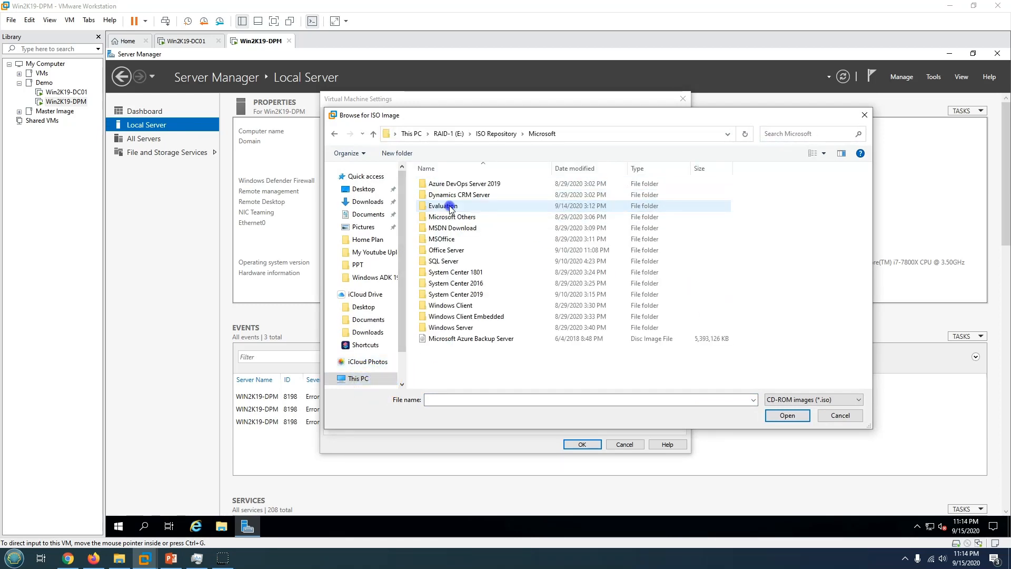
{"action": "double_click", "coordinate": [447, 261]}
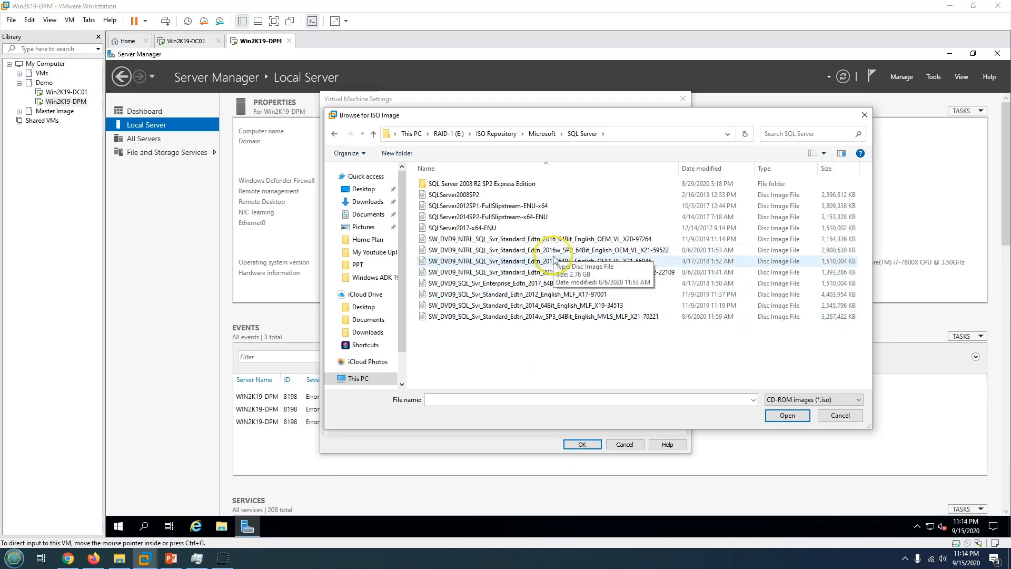
{"action": "left_click", "coordinate": [560, 261]}
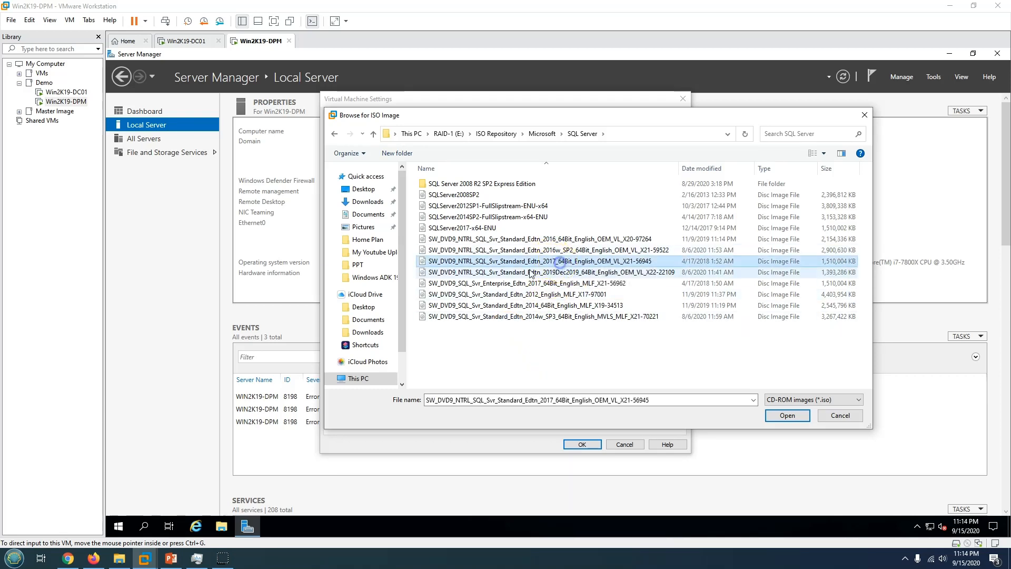
{"action": "left_click", "coordinate": [792, 416]}
{"action": "left_click", "coordinate": [588, 448]}
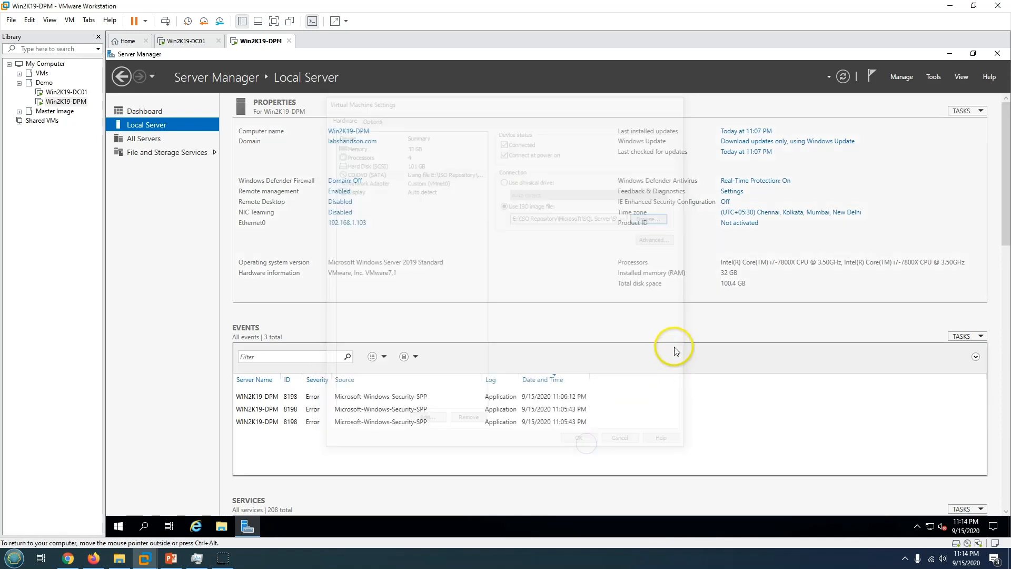
{"action": "left_click", "coordinate": [948, 54]}
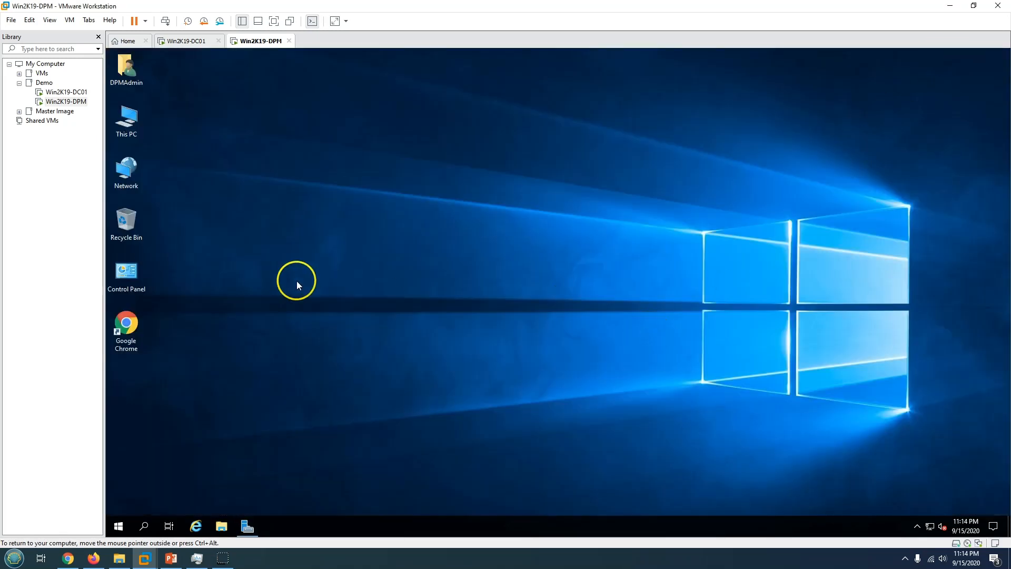
Run SETUP.EXE from the SQL Server 2017 disc's AutoPlay and approve the UAC prompt.
{"action": "left_click", "coordinate": [862, 483]}
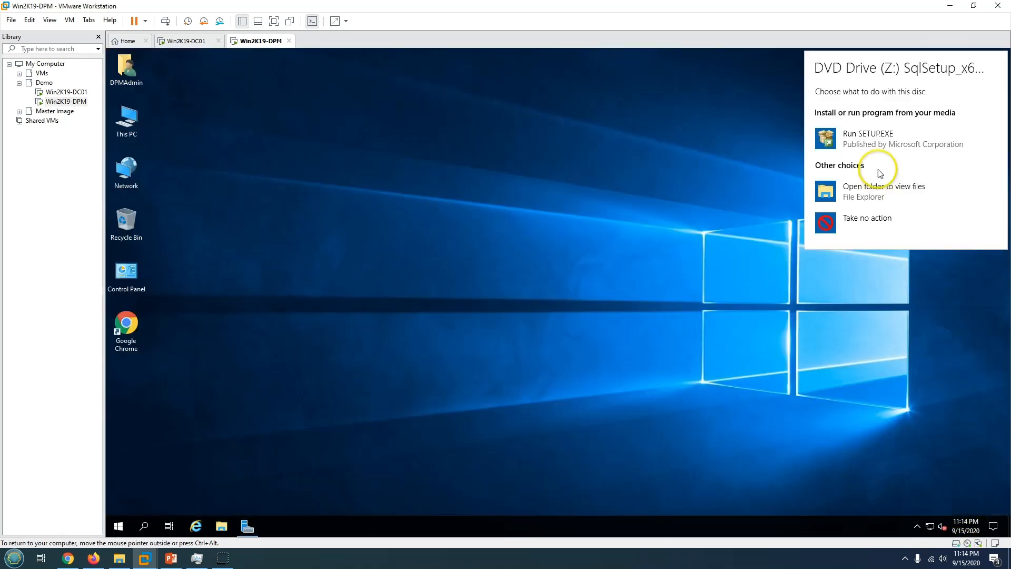
{"action": "left_click", "coordinate": [874, 139]}
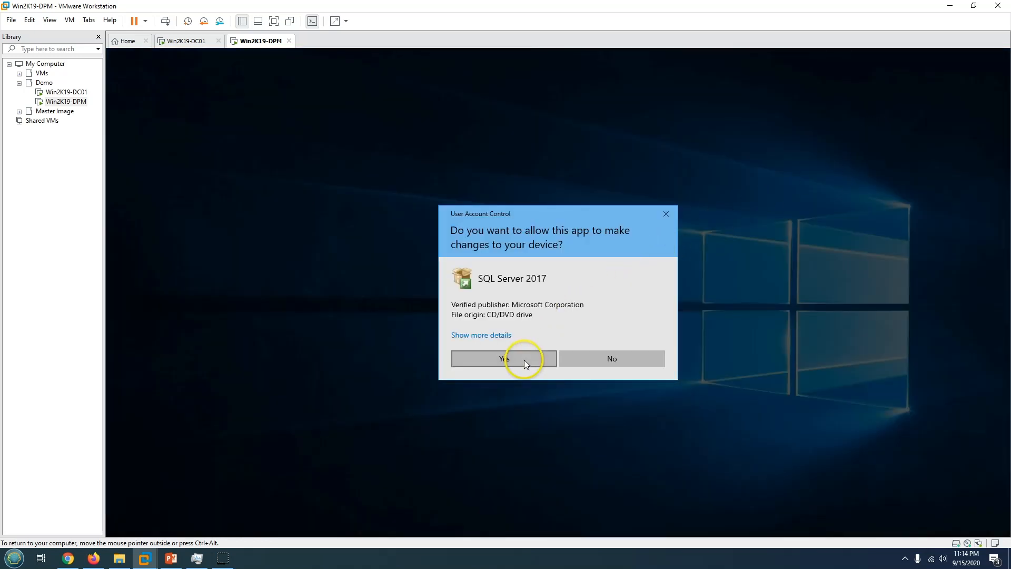
{"action": "left_click", "coordinate": [523, 360]}
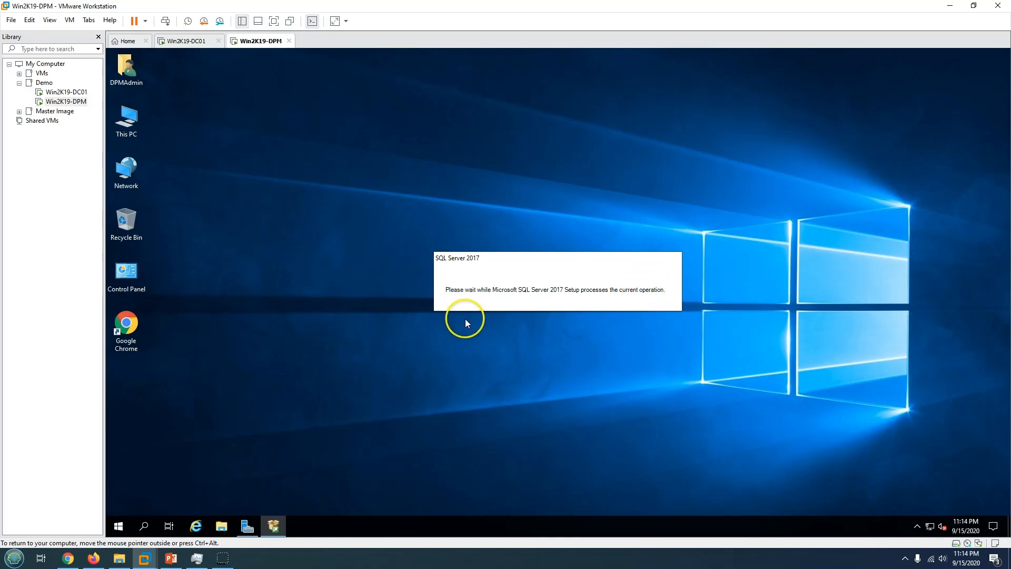
{"action": "left_click", "coordinate": [172, 558]}
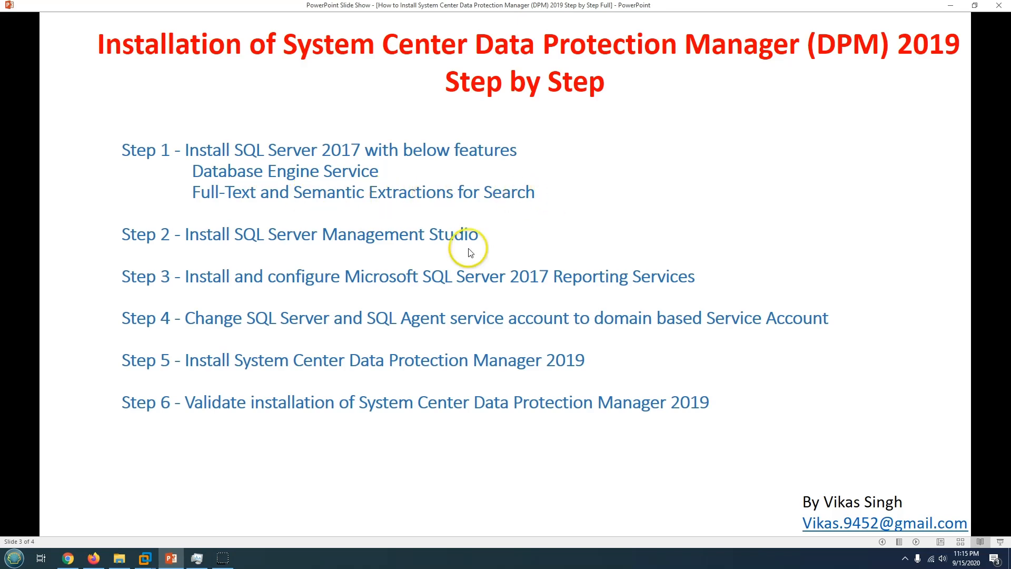
{"action": "left_click", "coordinate": [172, 558]}
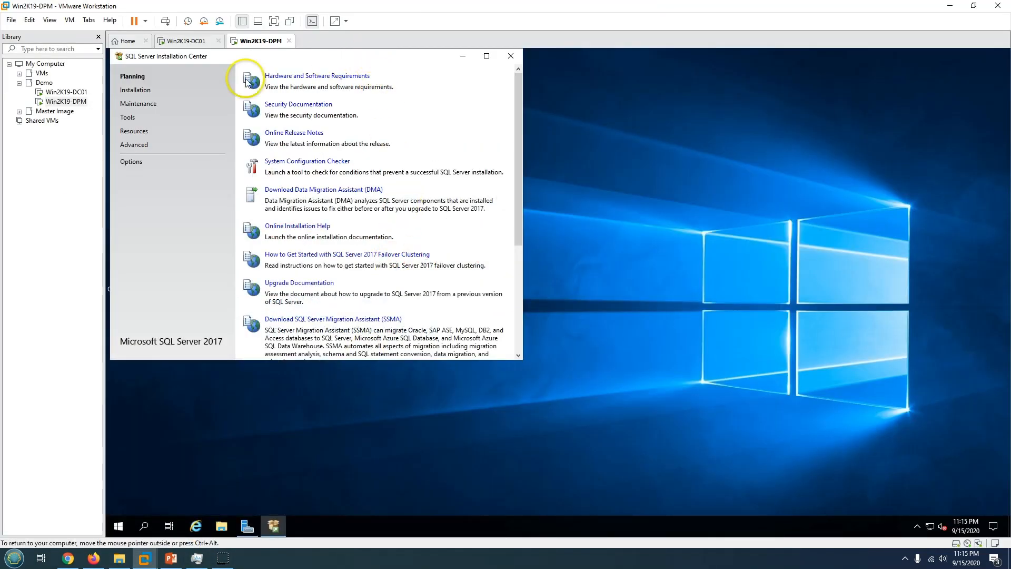
Start a new stand-alone SQL Server 2017 installation on Evaluation edition and accept the licence terms.
{"action": "left_click", "coordinate": [131, 92]}
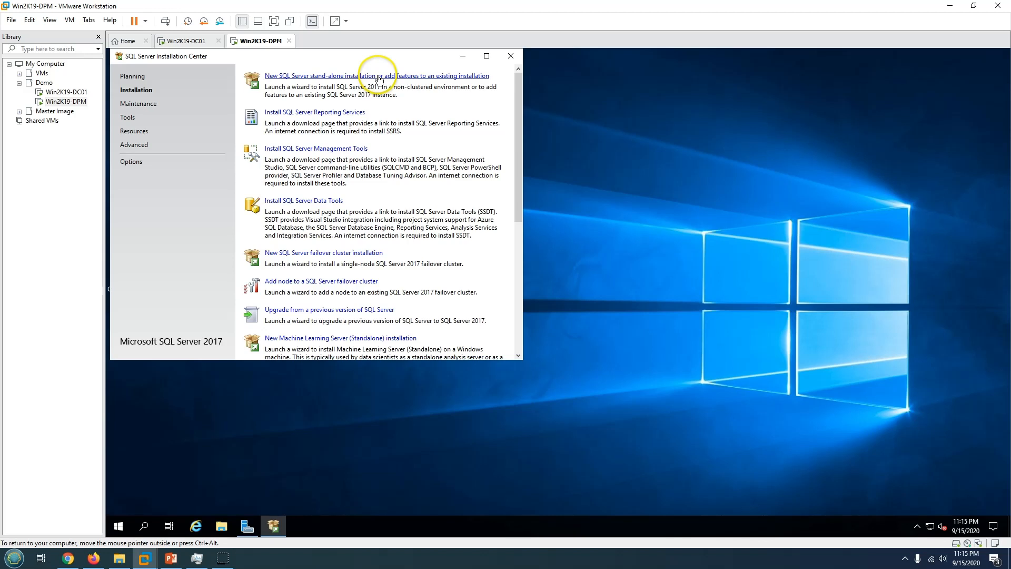
{"action": "left_click", "coordinate": [407, 79]}
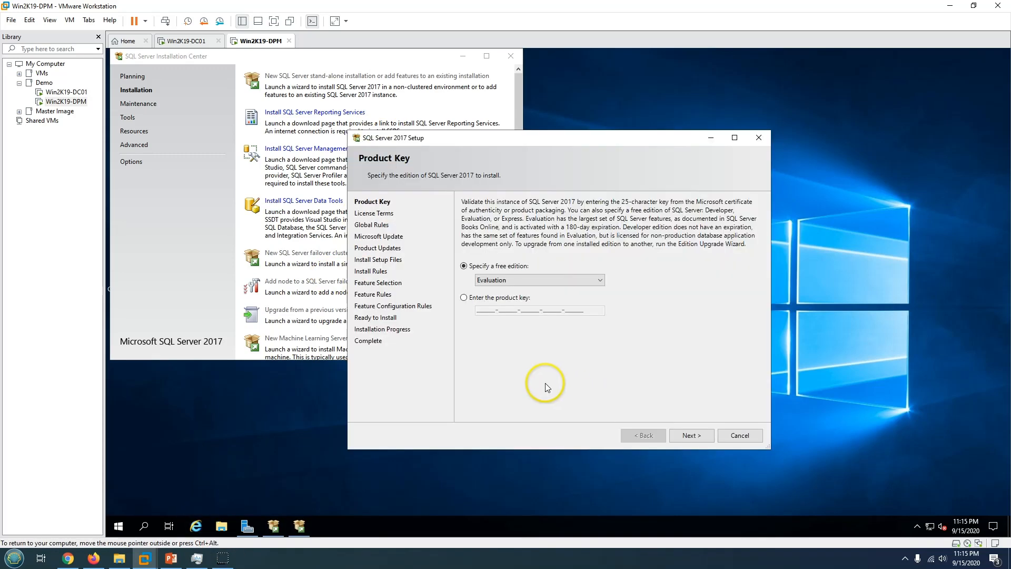
{"action": "left_click", "coordinate": [691, 433]}
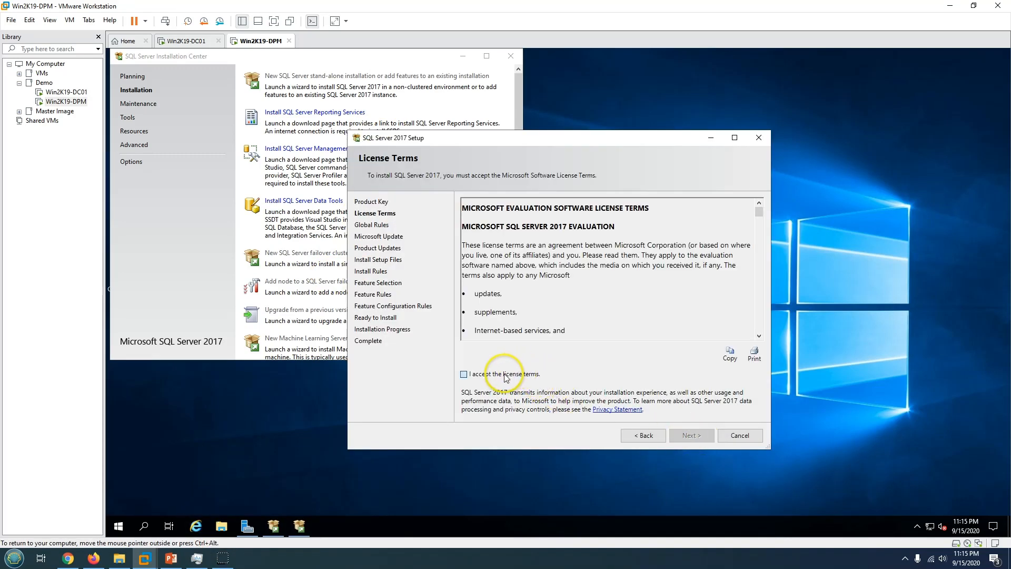
{"action": "left_click", "coordinate": [504, 375]}
{"action": "left_click", "coordinate": [691, 435]}
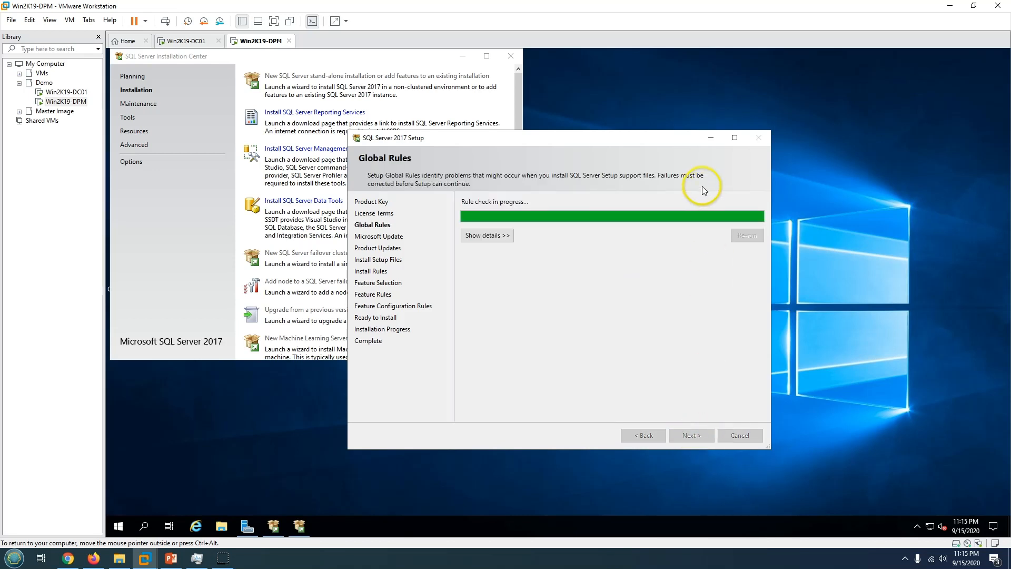
Opt in to Microsoft Update, review install rules (3 passed, 1 firewall warning), and continue.
{"action": "left_click", "coordinate": [511, 243]}
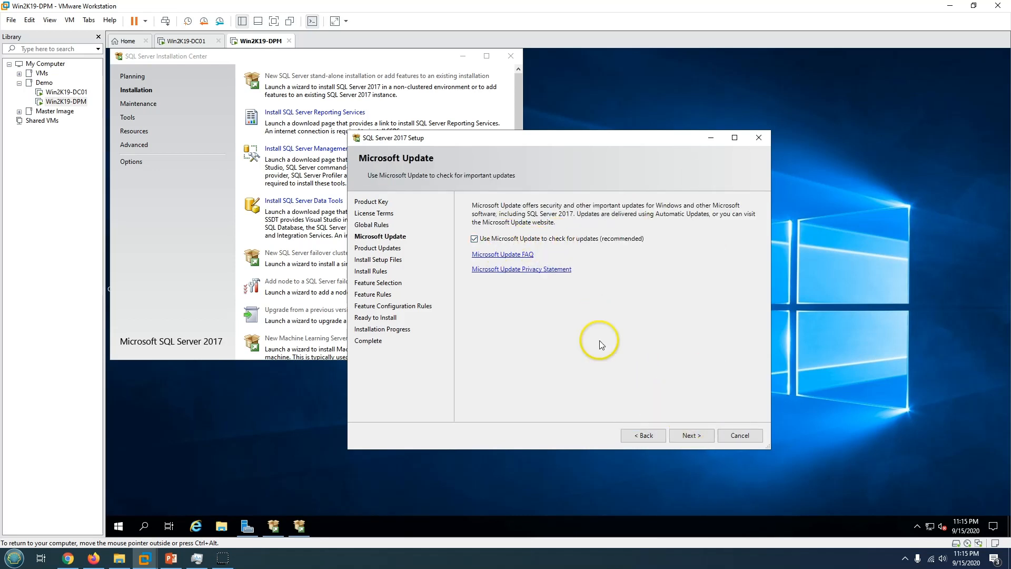
{"action": "left_click", "coordinate": [694, 437]}
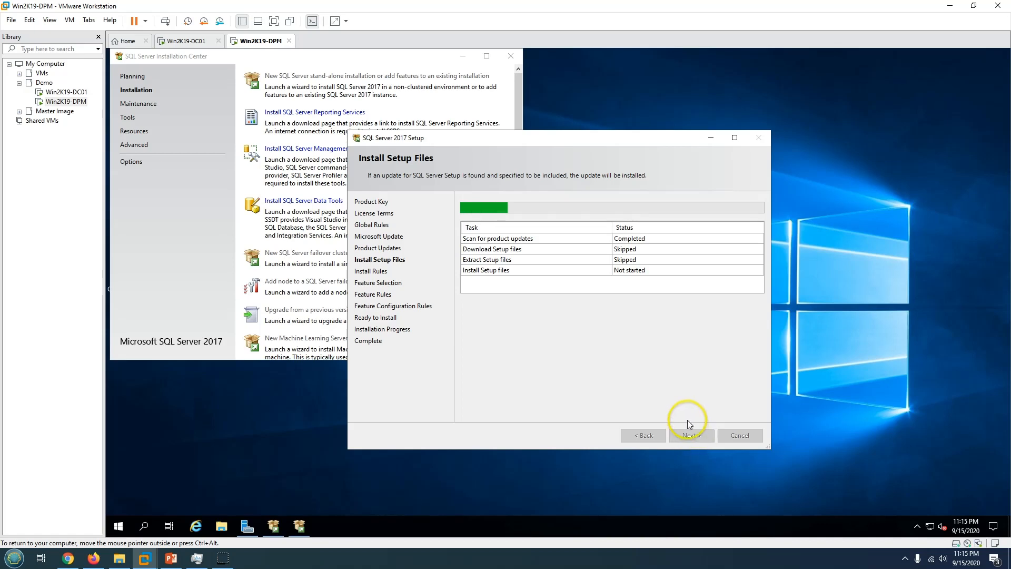
{"action": "left_click", "coordinate": [735, 138]}
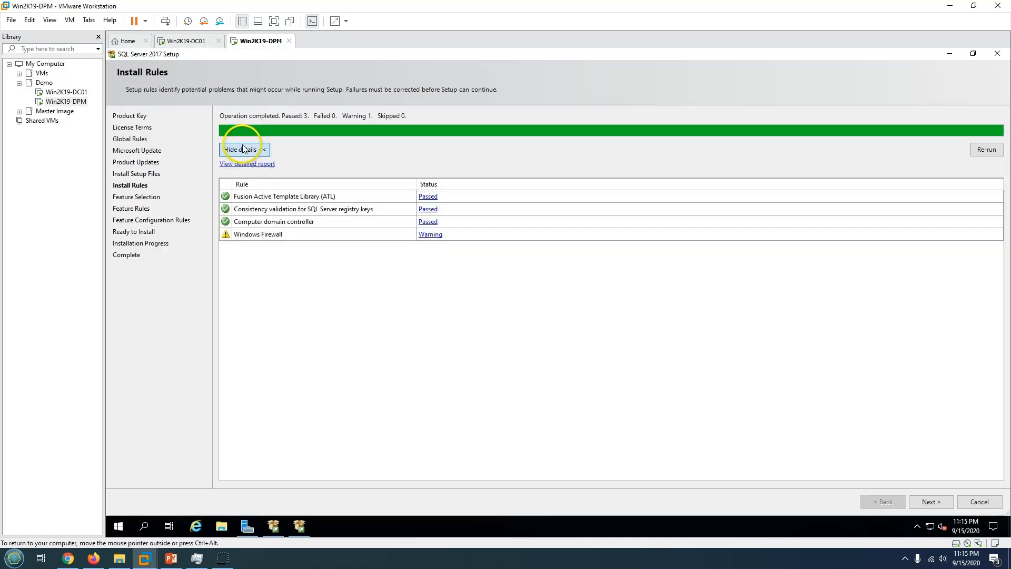
{"action": "left_click", "coordinate": [245, 149]}
{"action": "left_click", "coordinate": [245, 150]}
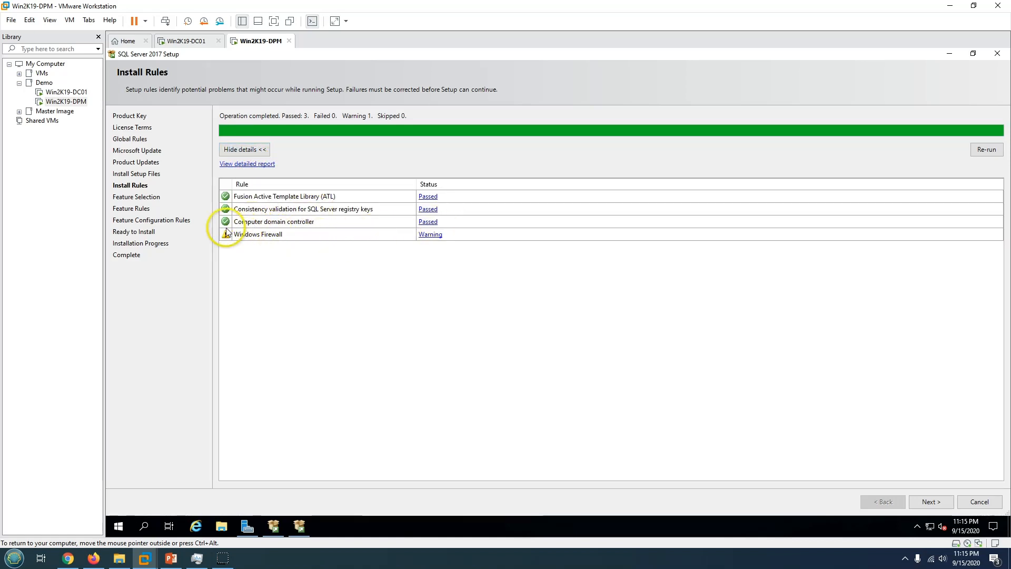
{"action": "left_click", "coordinate": [929, 503]}
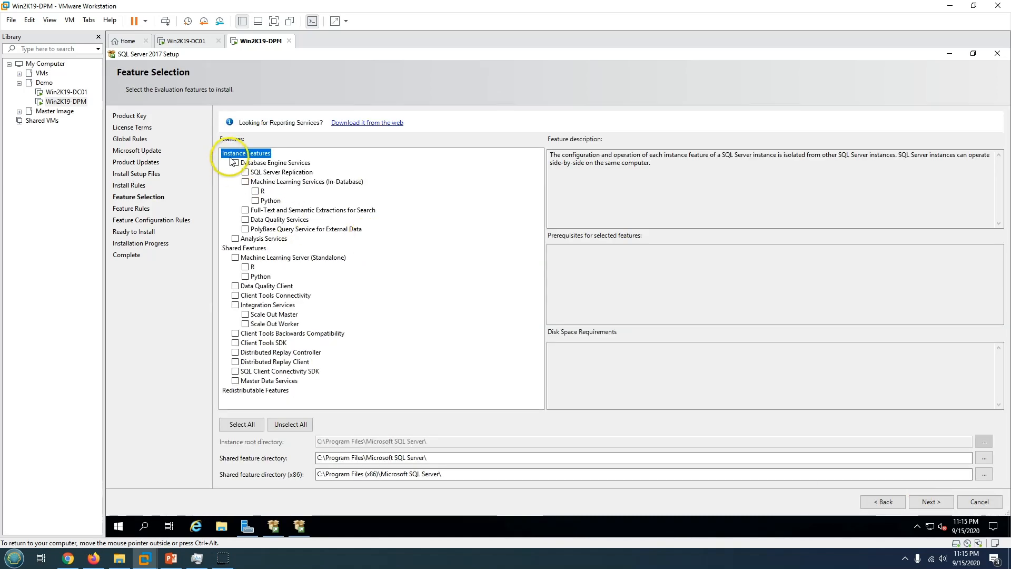
Download the SQL Server 2017 Reporting Services installer in Chrome, then minimize the browser.
{"action": "left_click", "coordinate": [172, 558]}
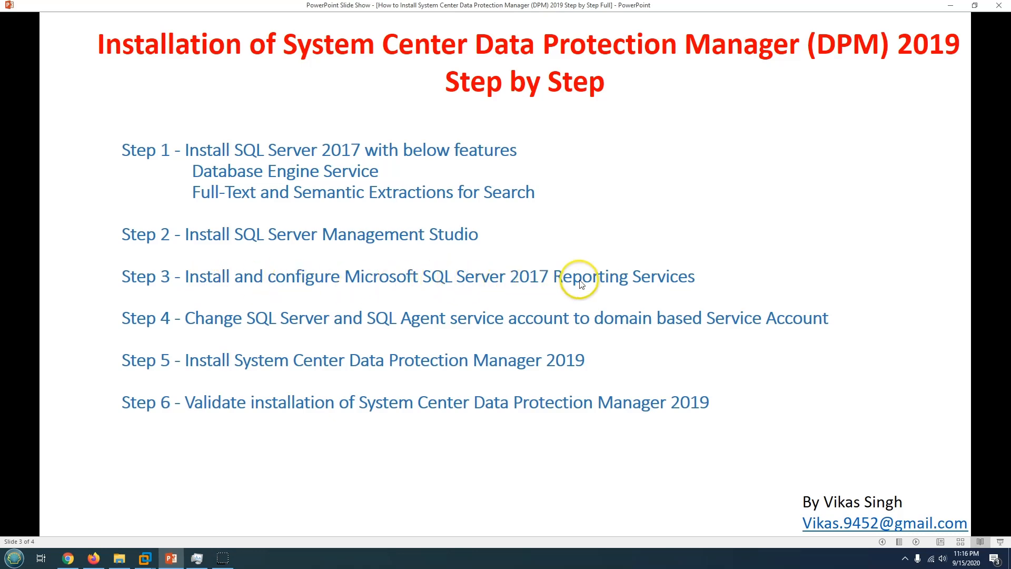
{"action": "left_click", "coordinate": [145, 557]}
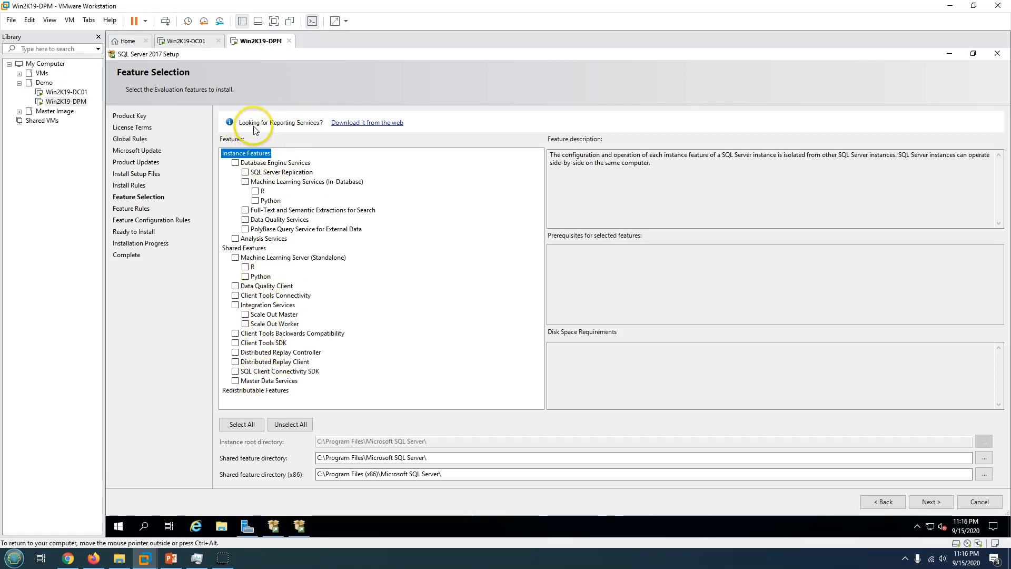
{"action": "left_click", "coordinate": [383, 126]}
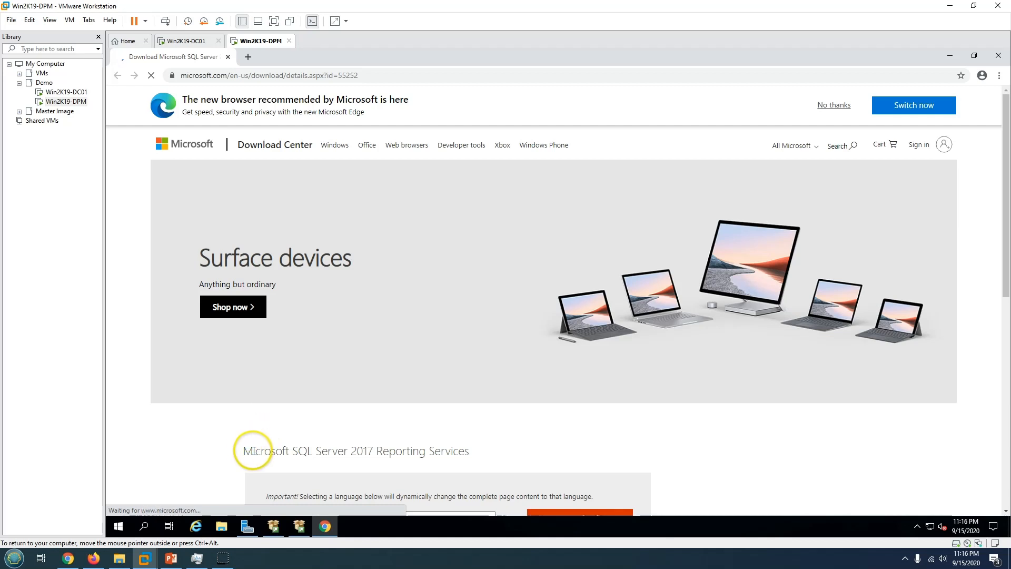
{"action": "left_click_drag", "start_coordinate": [254, 451], "coordinate": [477, 451]}
{"action": "scroll", "coordinate": [521, 454], "scroll_direction": "down", "scroll_amount": 3}
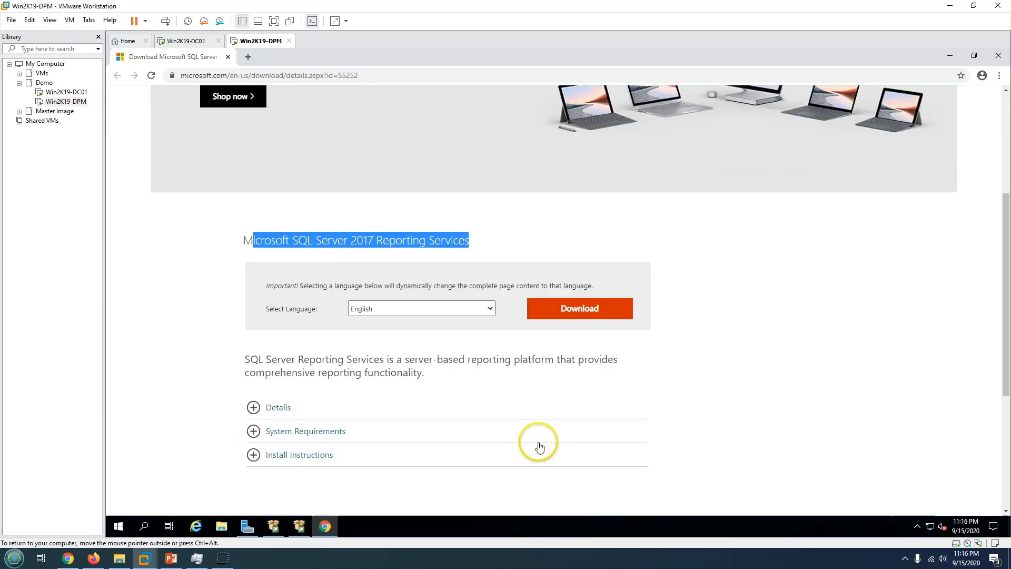
{"action": "left_click", "coordinate": [564, 318]}
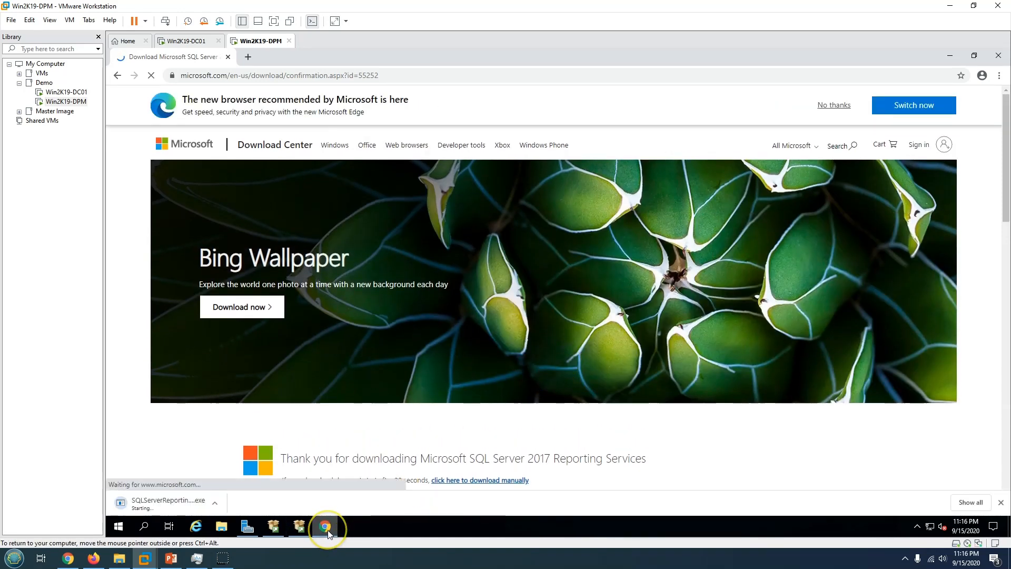
{"action": "left_click", "coordinate": [325, 526]}
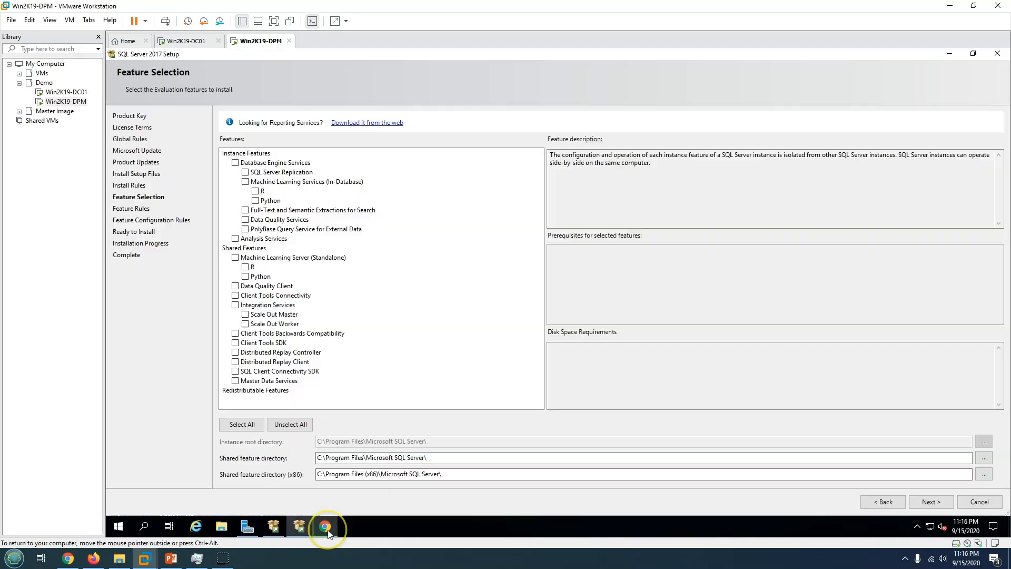
Select Database Engine Services and Full-Text and Semantic Extractions for Search, keeping default directories.
{"action": "left_click", "coordinate": [235, 163]}
{"action": "left_click", "coordinate": [284, 164]}
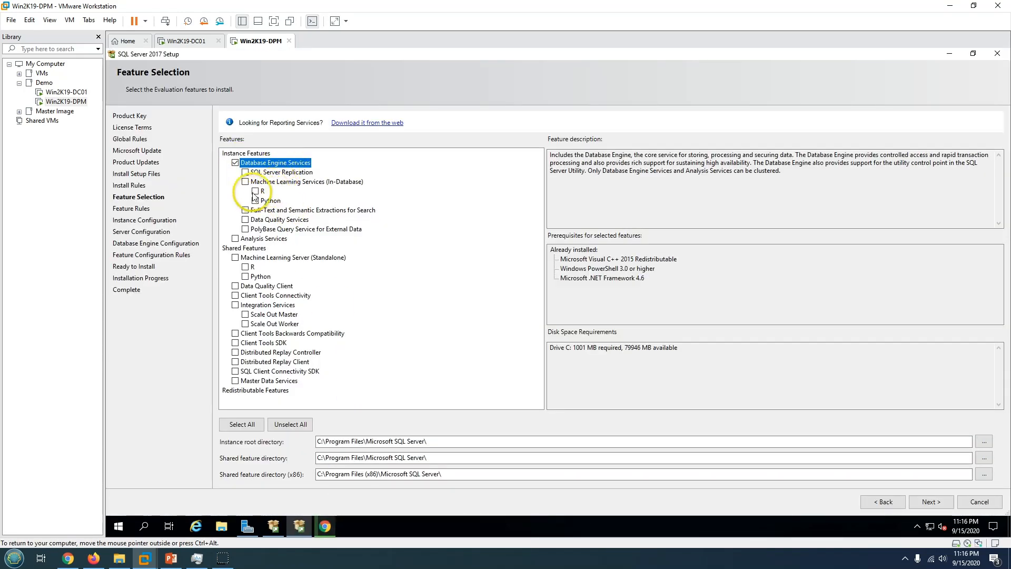
{"action": "left_click", "coordinate": [245, 210]}
{"action": "left_click", "coordinate": [290, 211]}
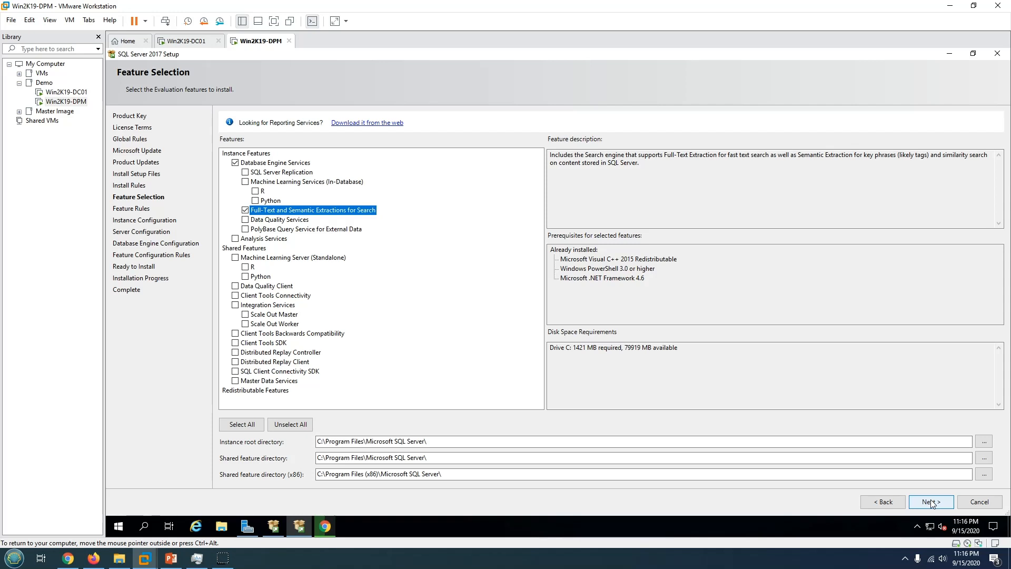
{"action": "left_click", "coordinate": [495, 442]}
{"action": "left_click_drag", "start_coordinate": [338, 422], "coordinate": [327, 441]}
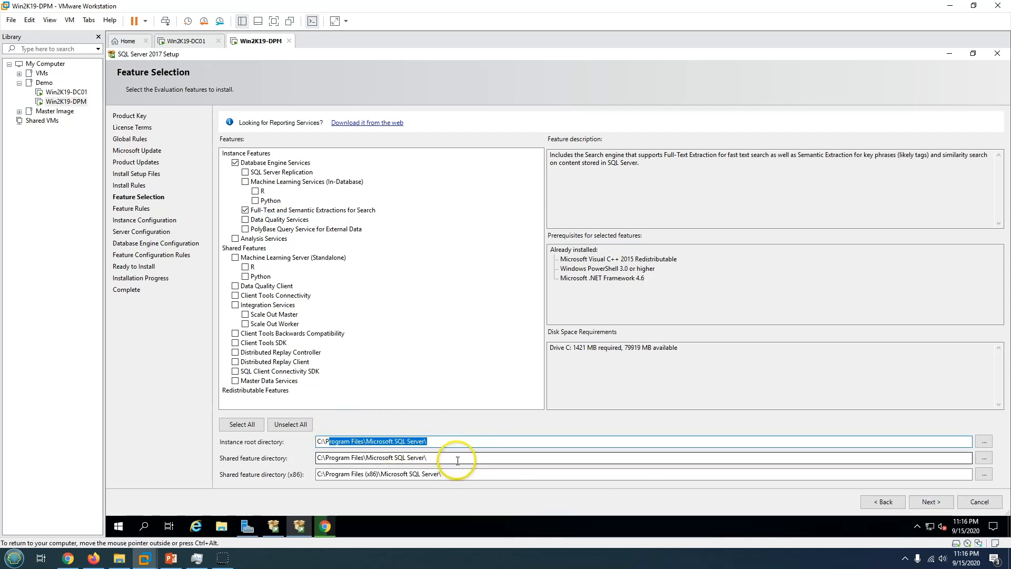
{"action": "left_click_drag", "start_coordinate": [457, 460], "coordinate": [297, 446]}
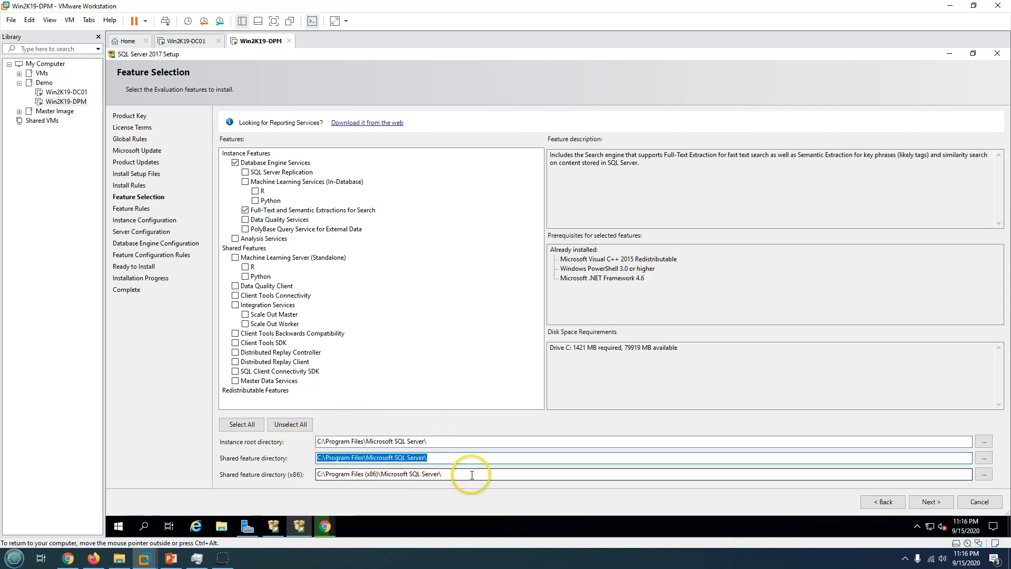
{"action": "left_click_drag", "start_coordinate": [467, 474], "coordinate": [300, 459]}
{"action": "left_click", "coordinate": [923, 501]}
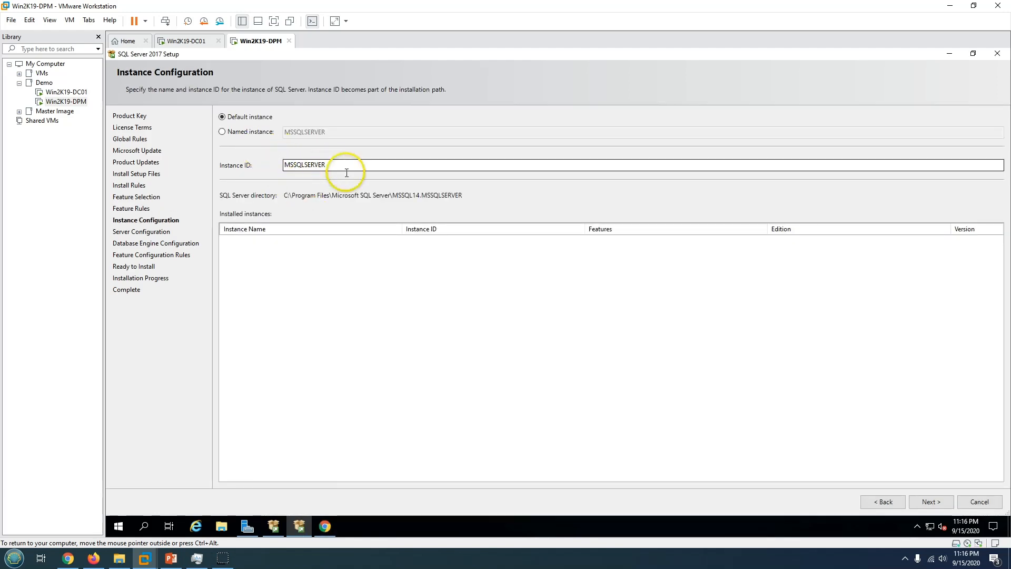
Keep the default instance MSSQLSERVER and continue to Server Configuration.
{"action": "left_click_drag", "start_coordinate": [343, 167], "coordinate": [223, 164]}
{"action": "left_click", "coordinate": [343, 266]}
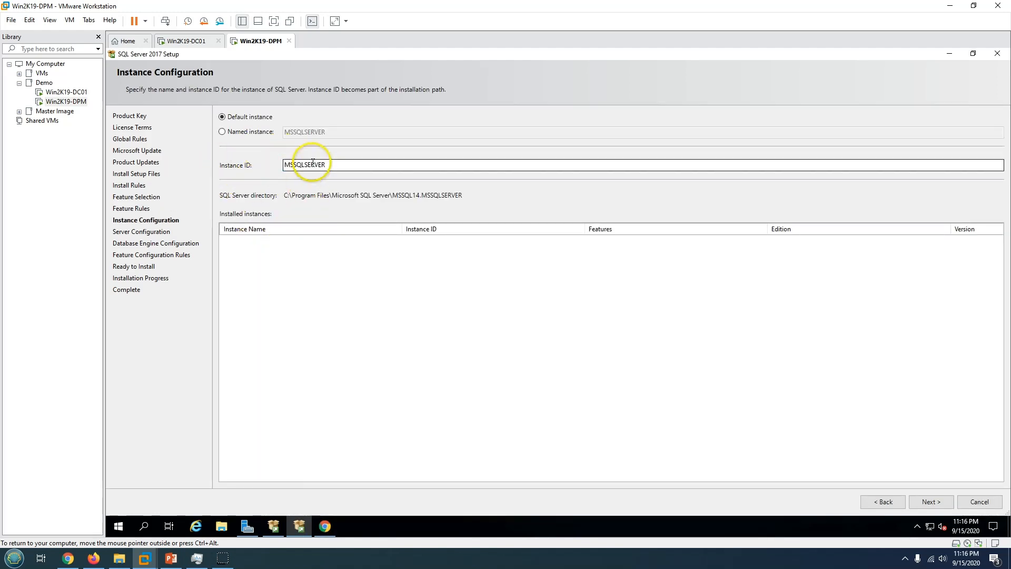
{"action": "left_click", "coordinate": [946, 502]}
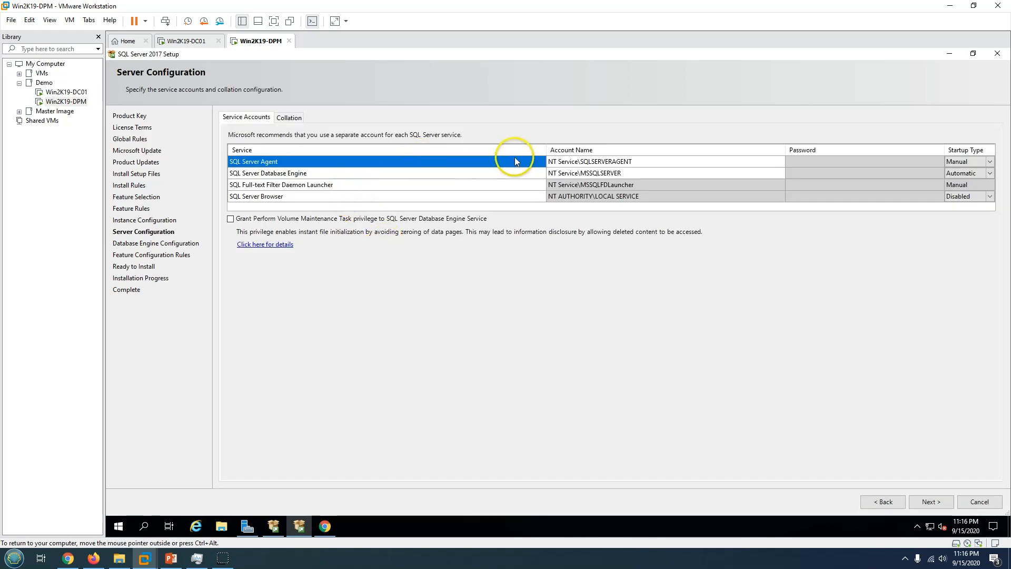
Set the SQL Server Agent service to run under a labshandson domain account.
{"action": "left_click", "coordinate": [599, 162]}
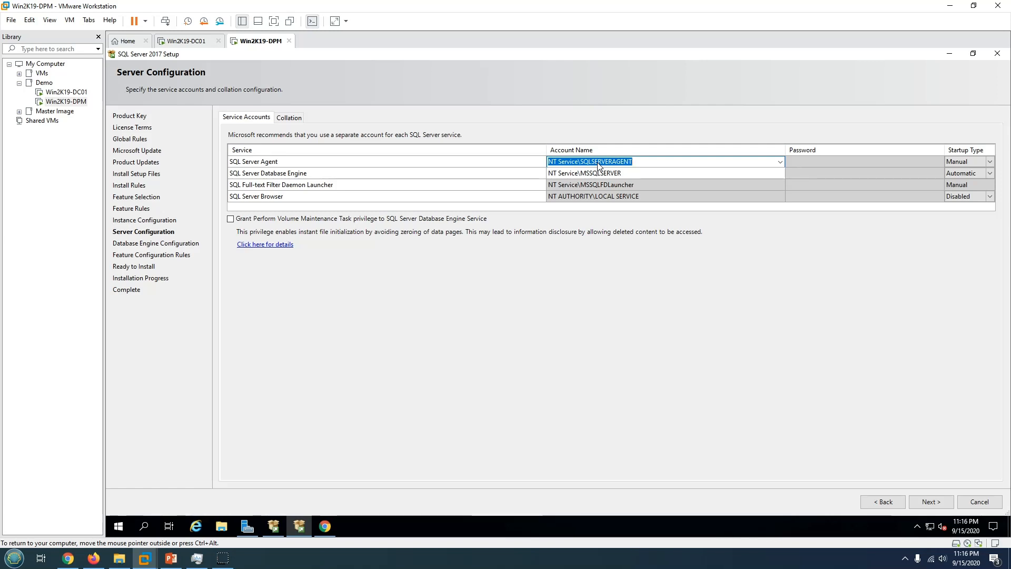
{"action": "left_click", "coordinate": [172, 558]}
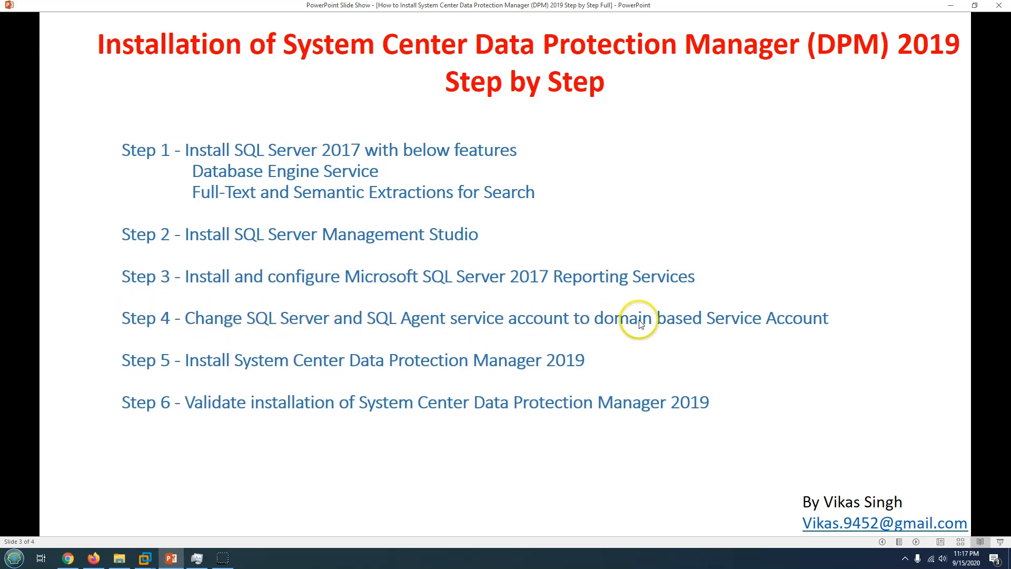
{"action": "left_click", "coordinate": [953, 8]}
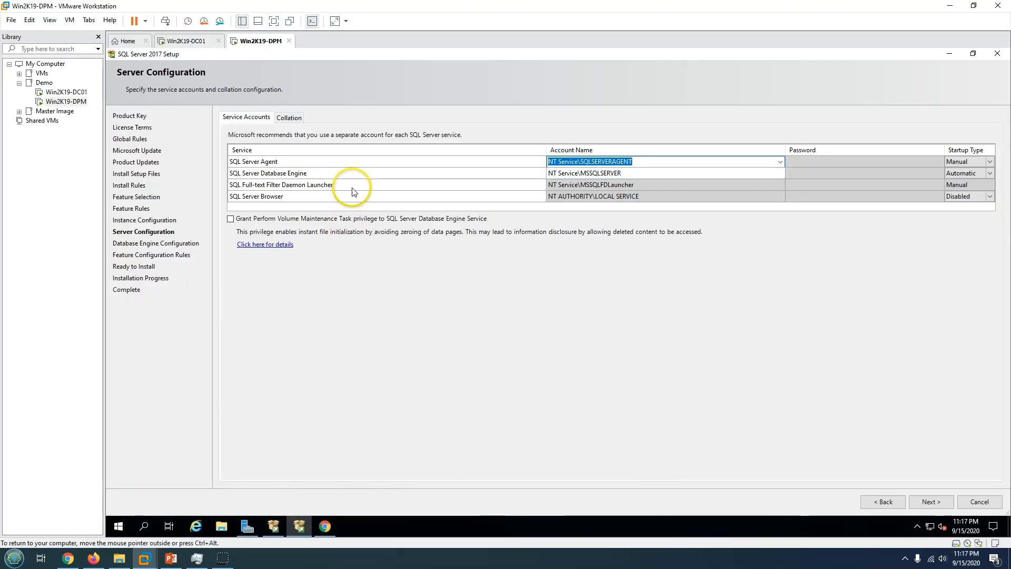
{"action": "left_click", "coordinate": [644, 163]}
{"action": "type", "text": "la"}
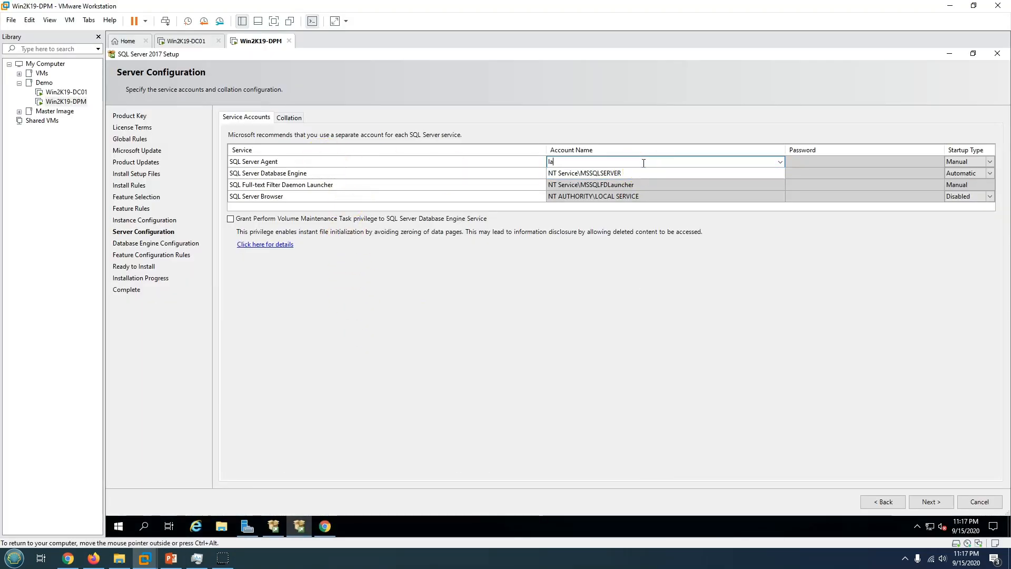
{"action": "type", "text": "bshandson\\dpmadmin"}
{"action": "key", "text": "Tab"}
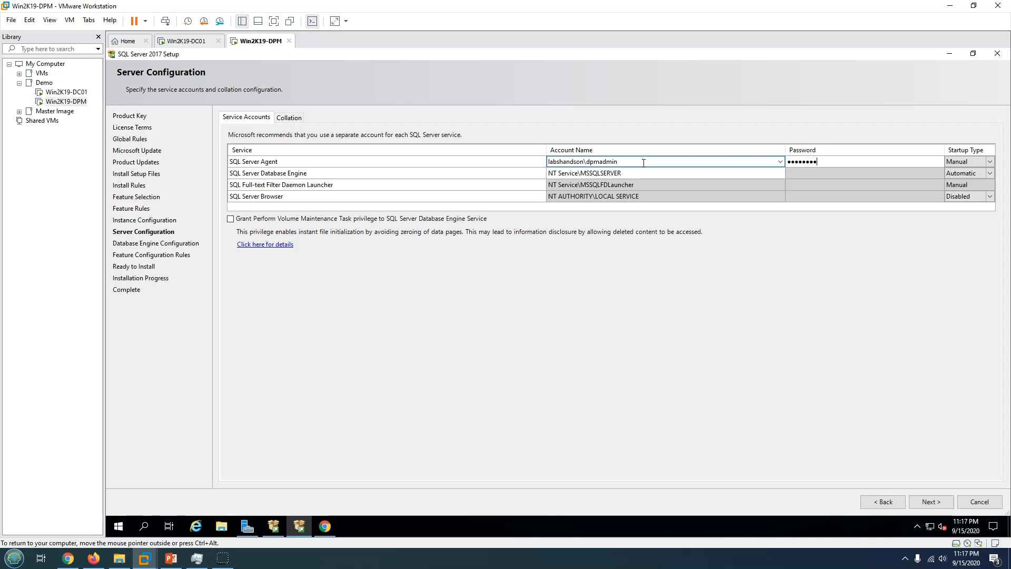
{"action": "key", "text": "Tab"}
{"action": "key", "text": "Tab"}
{"action": "key", "text": "Tab"}
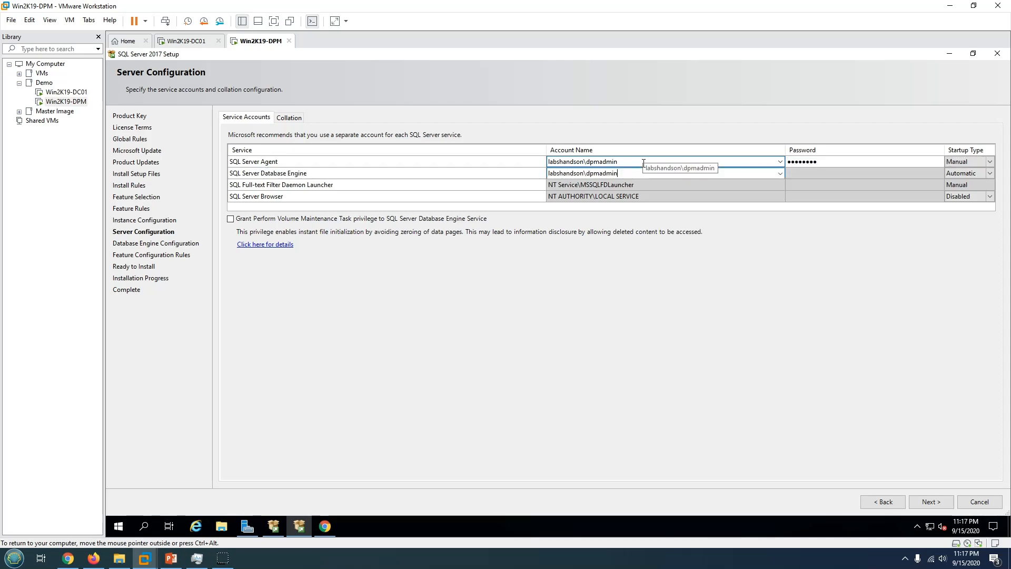
Enter the Database Engine account password and grant Perform Volume Maintenance Task privilege.
{"action": "left_click", "coordinate": [832, 173]}
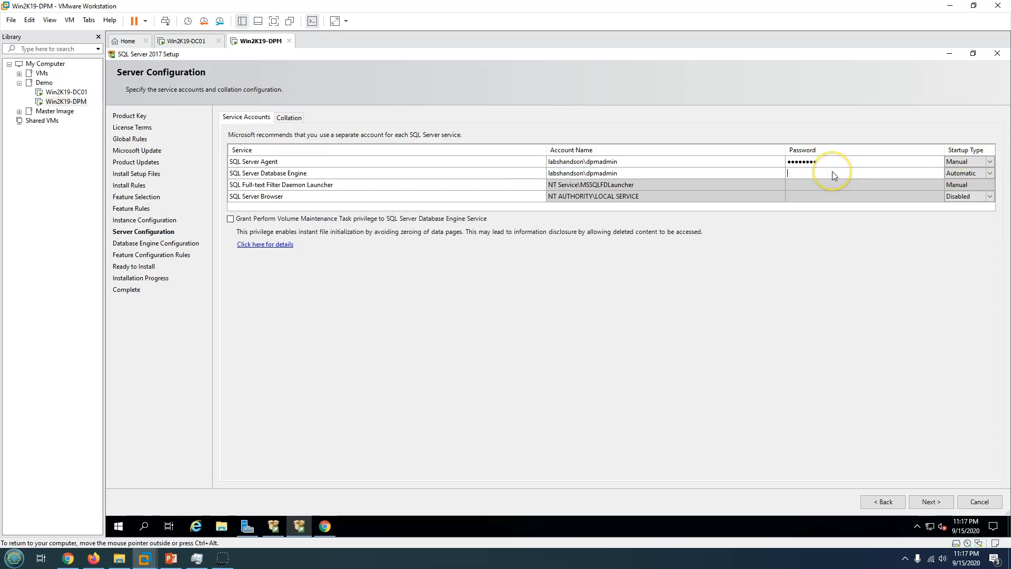
{"action": "type", "text": "Pa"}
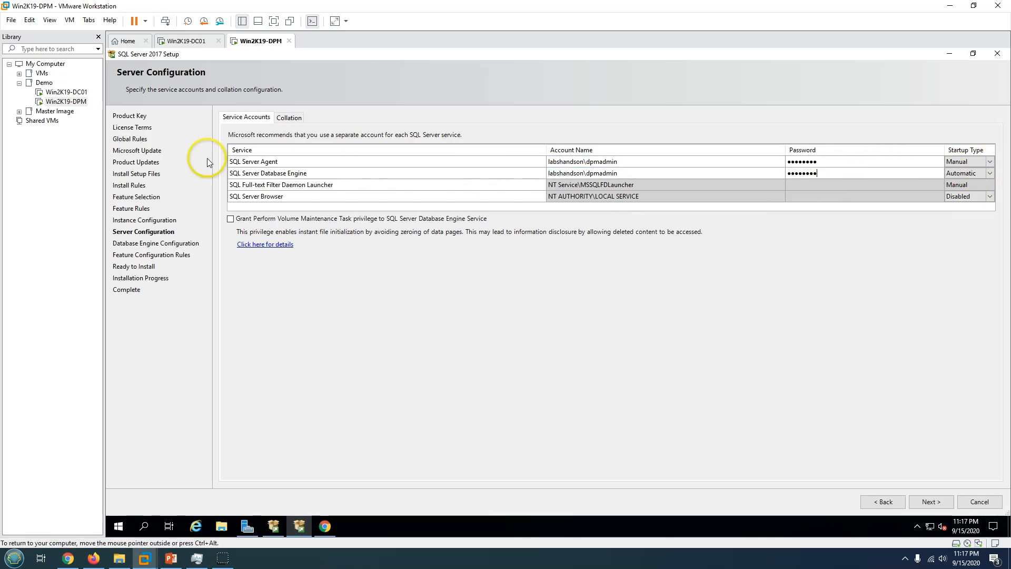
{"action": "left_click", "coordinate": [975, 175]}
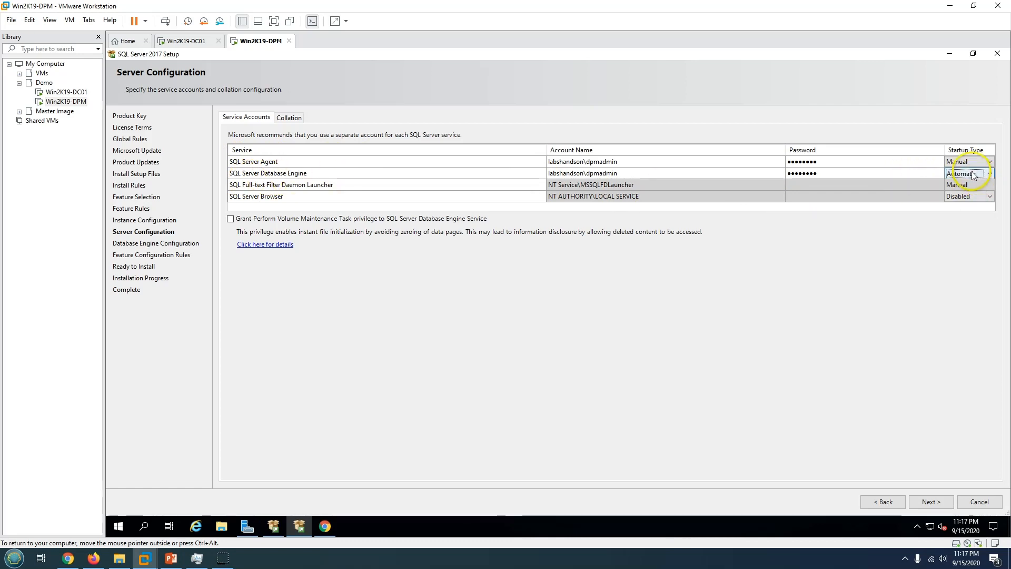
{"action": "left_click", "coordinate": [247, 222]}
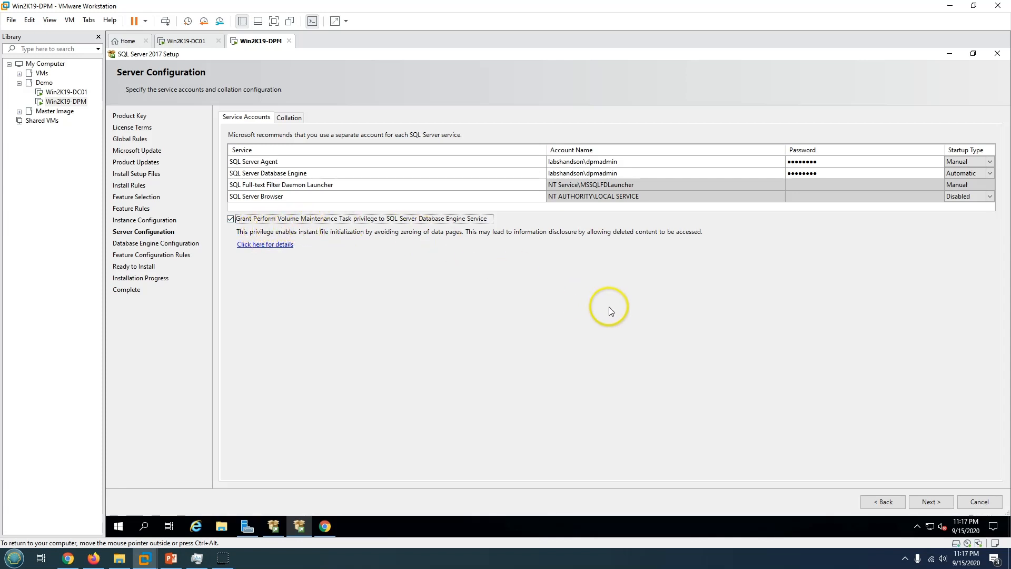
{"action": "left_click", "coordinate": [940, 504]}
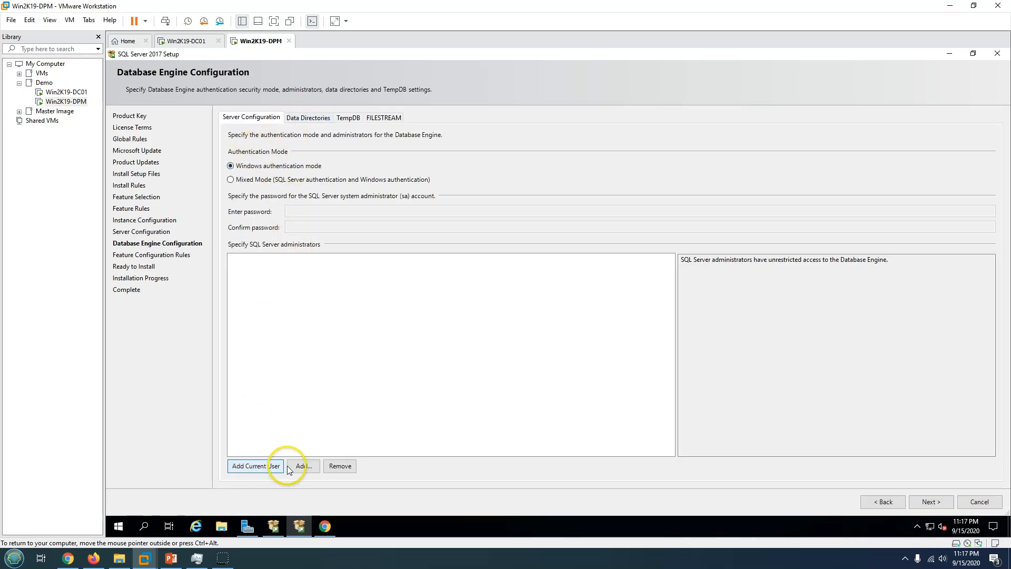
Add the current user as SQL administrator, review Data Directories, TempDB and FILESTREAM tabs, and continue.
{"action": "left_click", "coordinate": [258, 465]}
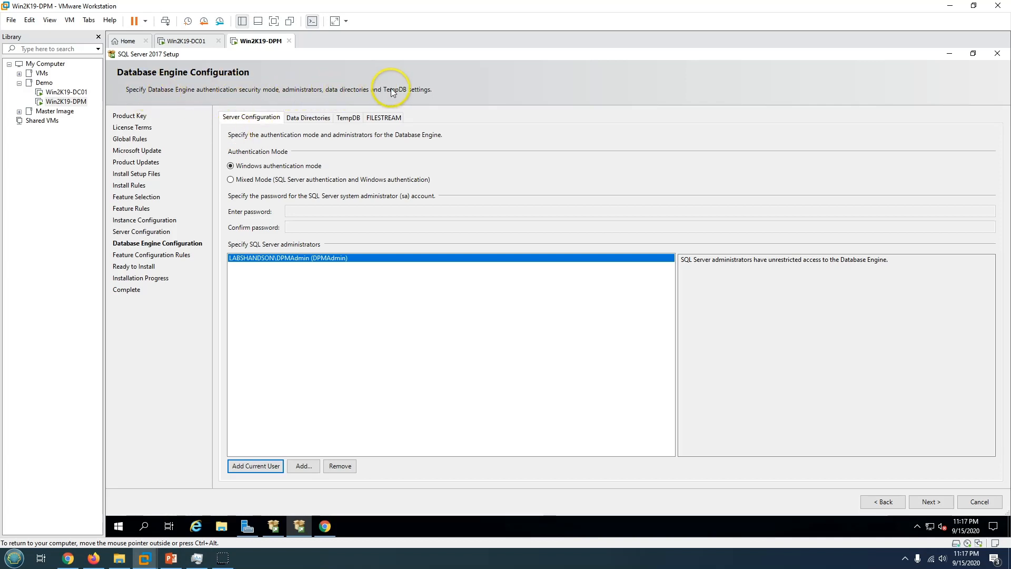
{"action": "left_click", "coordinate": [305, 117]}
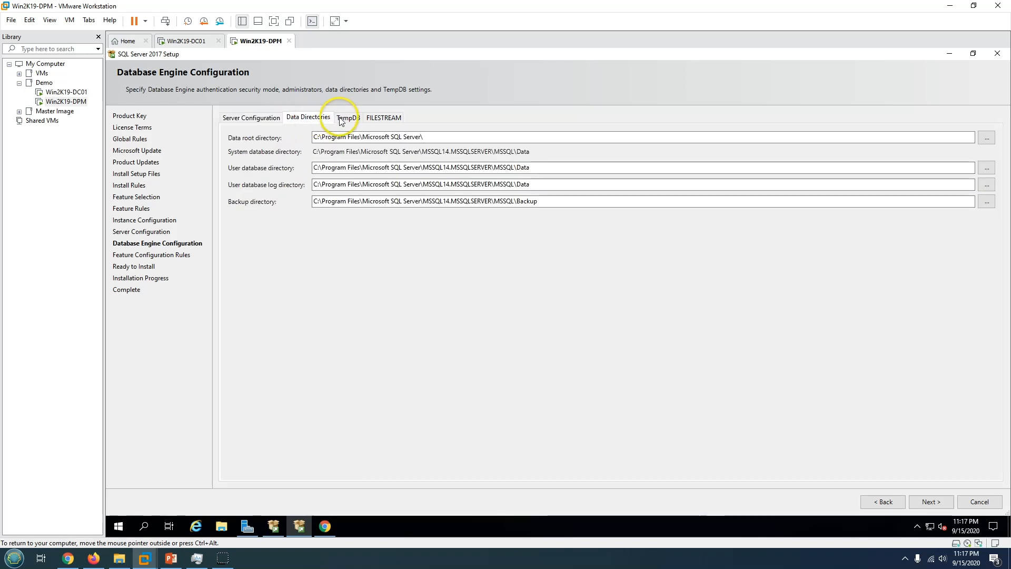
{"action": "left_click", "coordinate": [345, 119]}
{"action": "left_click", "coordinate": [384, 117]}
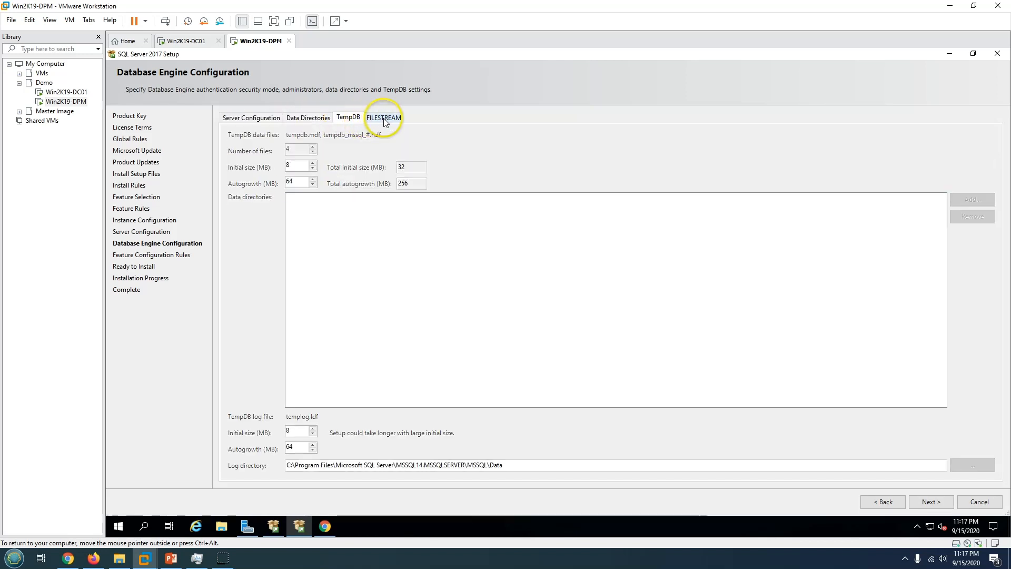
{"action": "left_click", "coordinate": [345, 118]}
{"action": "left_click", "coordinate": [307, 118]}
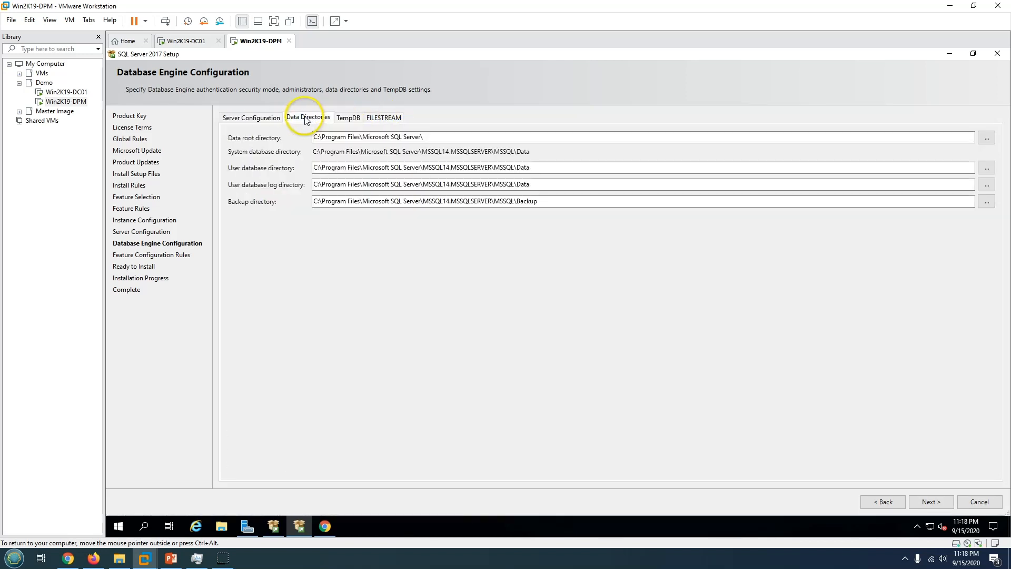
{"action": "left_click", "coordinate": [248, 117]}
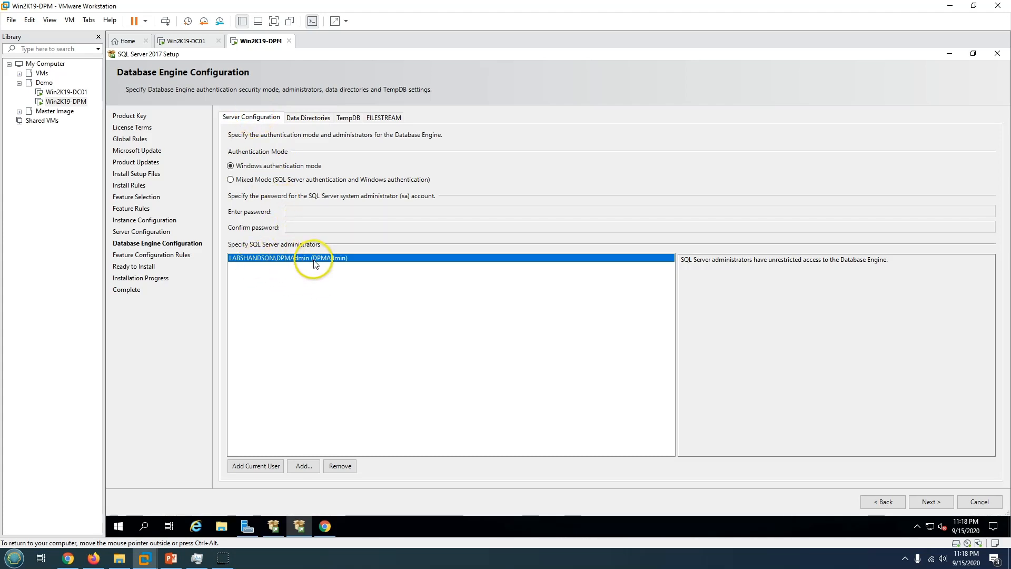
{"action": "left_click", "coordinate": [937, 503]}
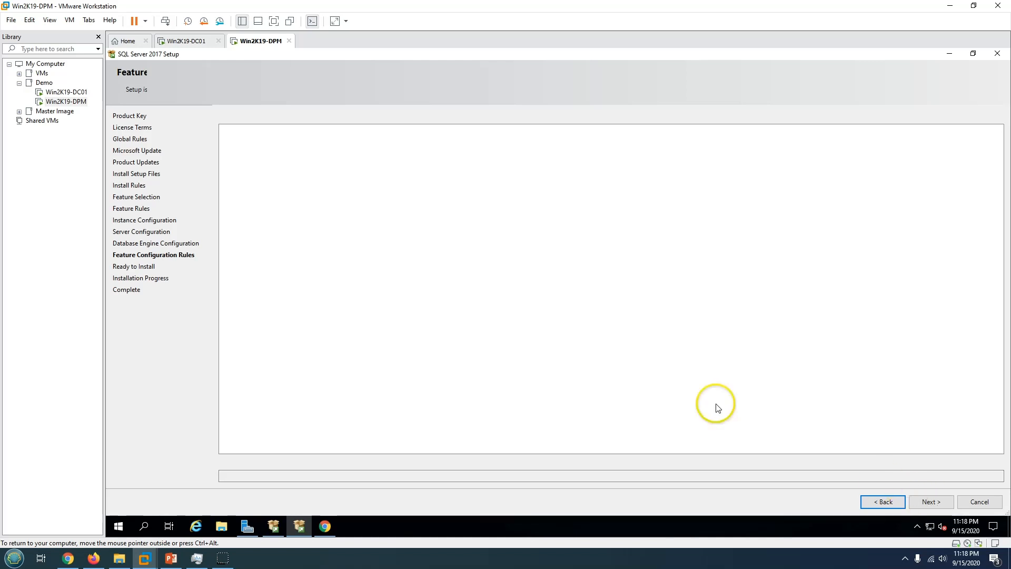
Review the Ready to Install summary and configuration file path, then start the SQL Server 2017 installation.
{"action": "left_click", "coordinate": [372, 187]}
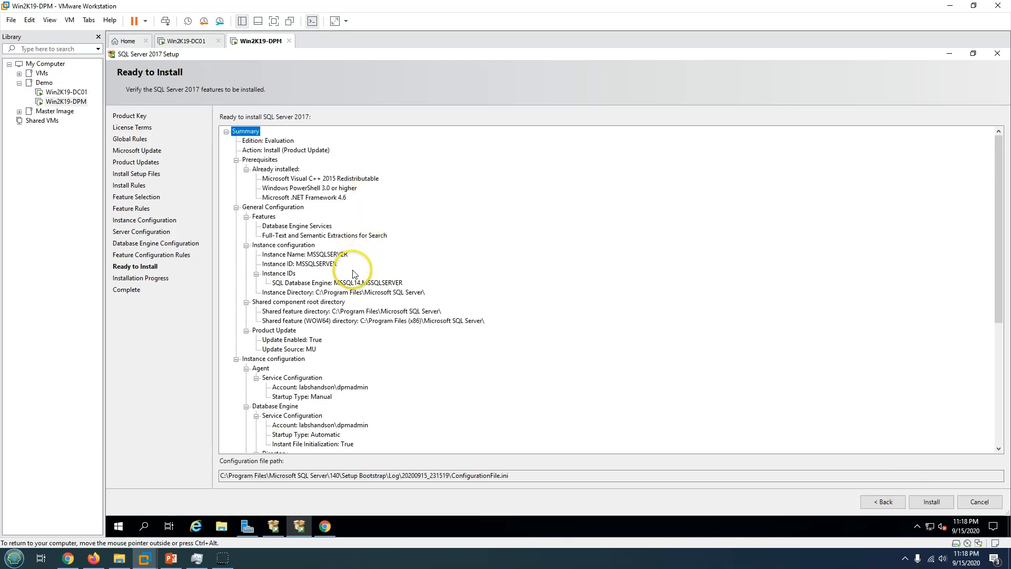
{"action": "left_click", "coordinate": [259, 159]}
{"action": "scroll", "coordinate": [289, 215], "scroll_direction": "down", "scroll_amount": 7}
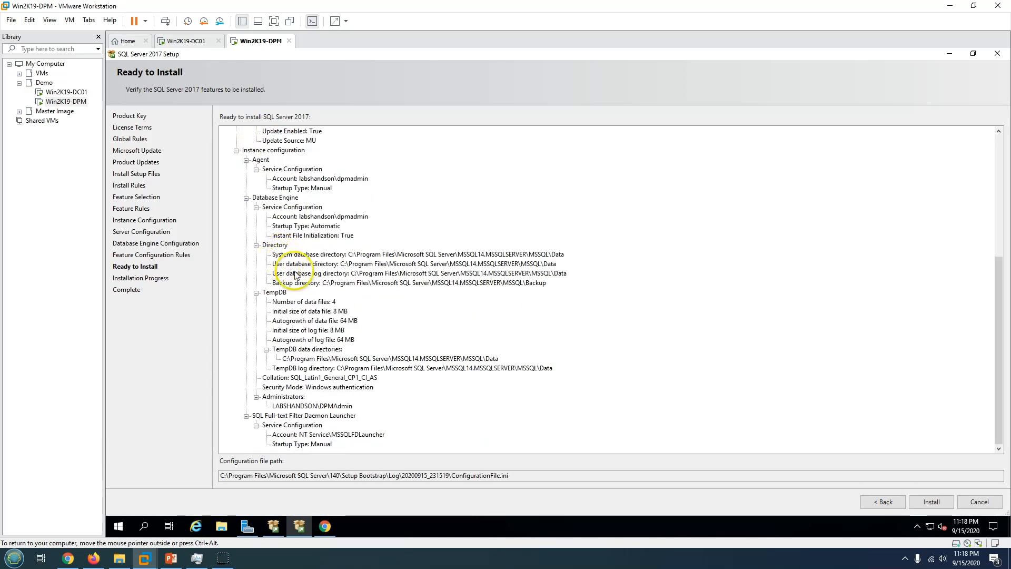
{"action": "scroll", "coordinate": [325, 378], "scroll_direction": "up", "scroll_amount": 1}
{"action": "scroll", "coordinate": [325, 378], "scroll_direction": "down", "scroll_amount": 1}
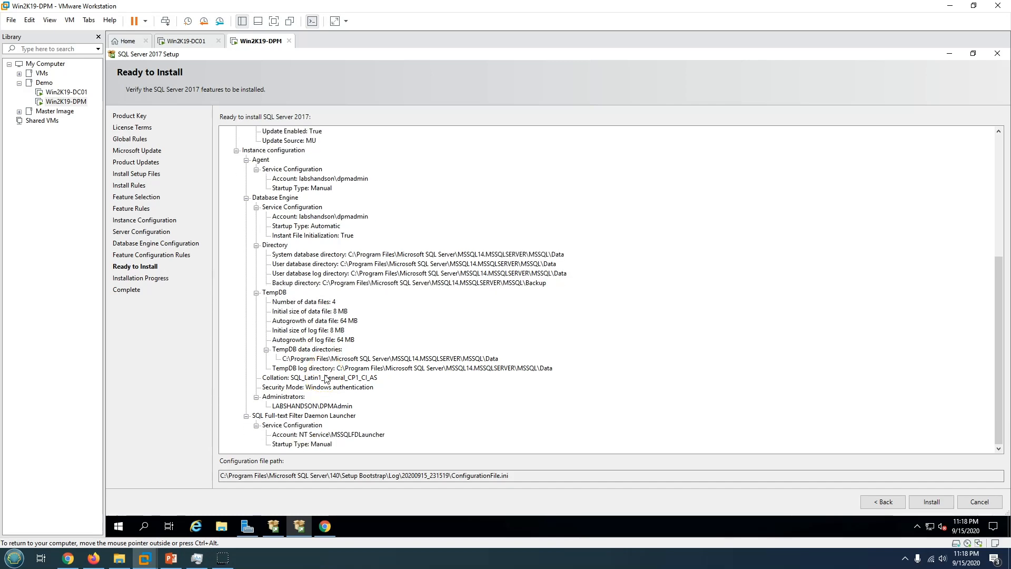
{"action": "left_click_drag", "start_coordinate": [519, 475], "coordinate": [200, 475]}
{"action": "left_click", "coordinate": [396, 358]}
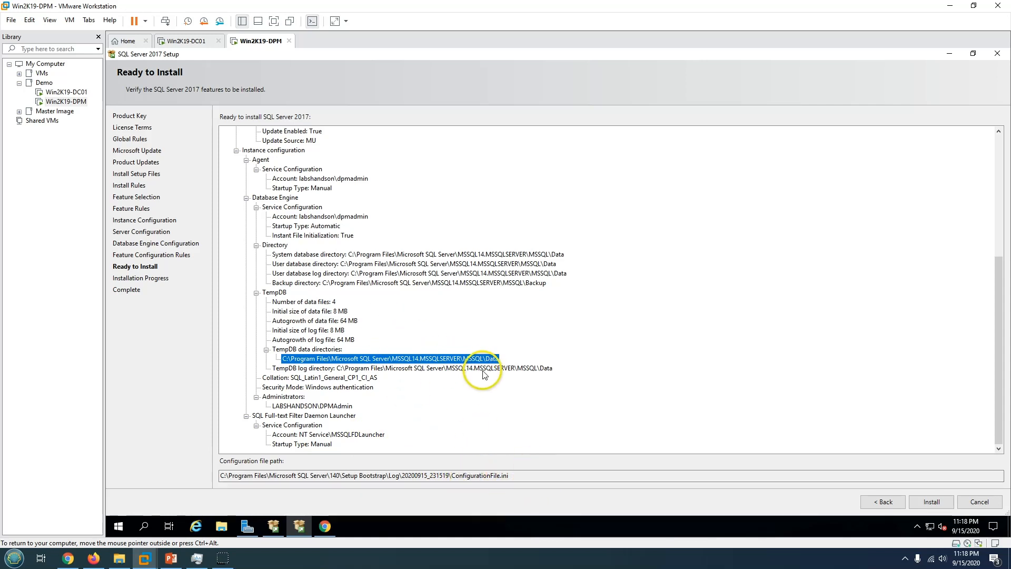
{"action": "left_click", "coordinate": [932, 502]}
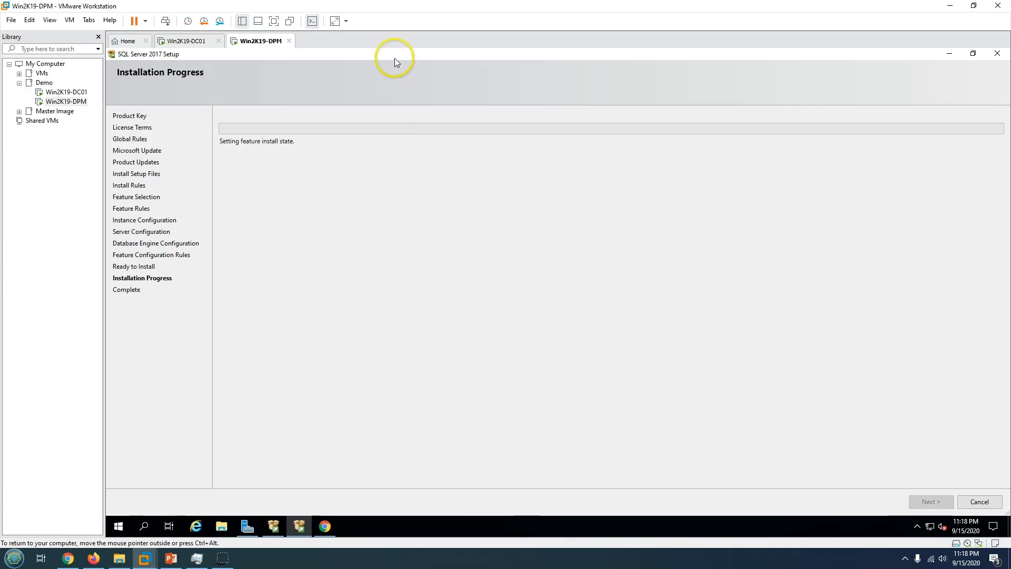
Restore the Setup window and position it beside the SQL Server Installation Center.
{"action": "double_click", "coordinate": [397, 56]}
{"action": "left_click_drag", "start_coordinate": [514, 138], "coordinate": [642, 144]}
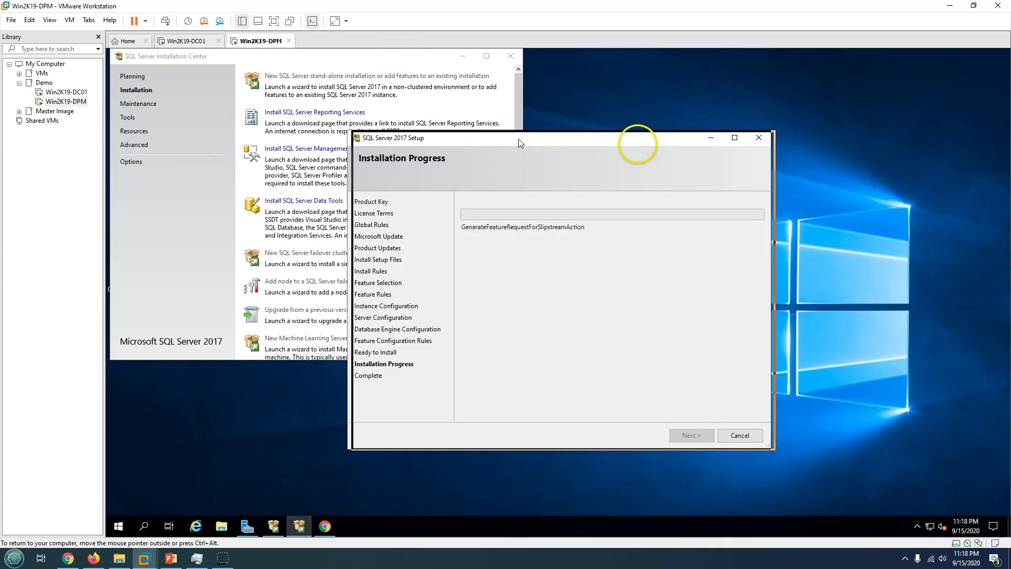
{"action": "left_click", "coordinate": [171, 559]}
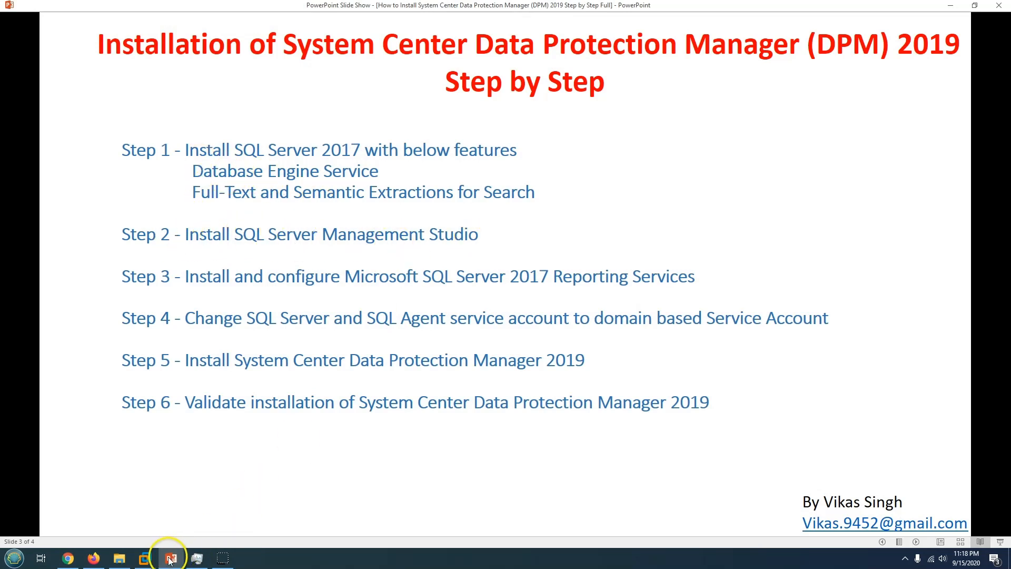
{"action": "left_click", "coordinate": [145, 558]}
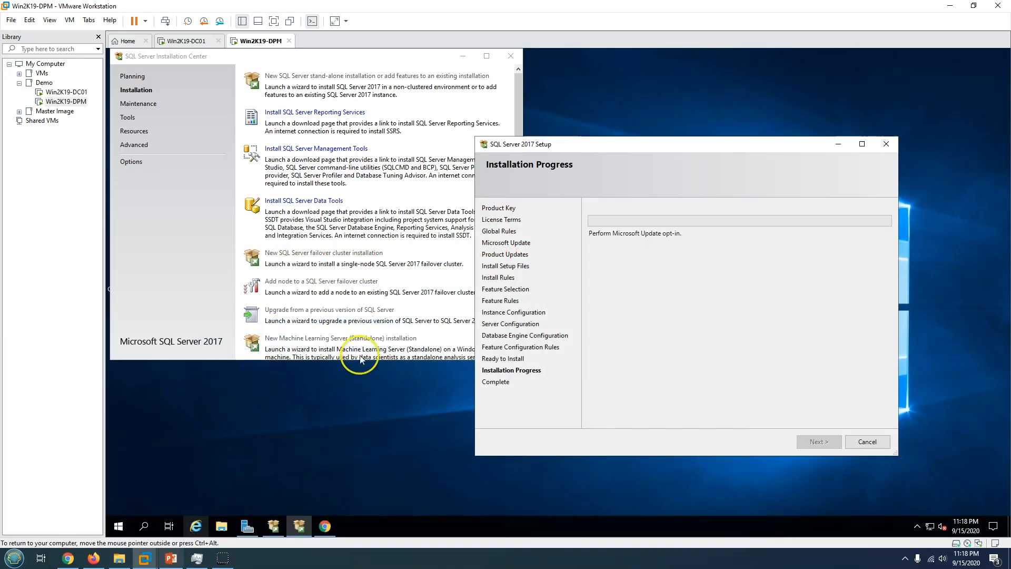
{"action": "left_click", "coordinate": [519, 109]}
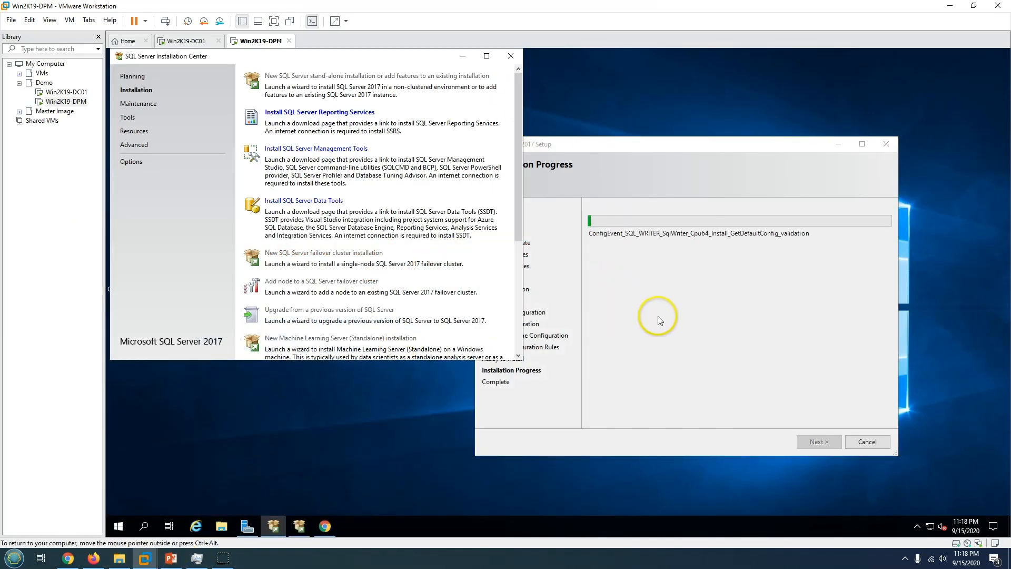
{"action": "left_click_drag", "start_coordinate": [588, 145], "coordinate": [690, 146]}
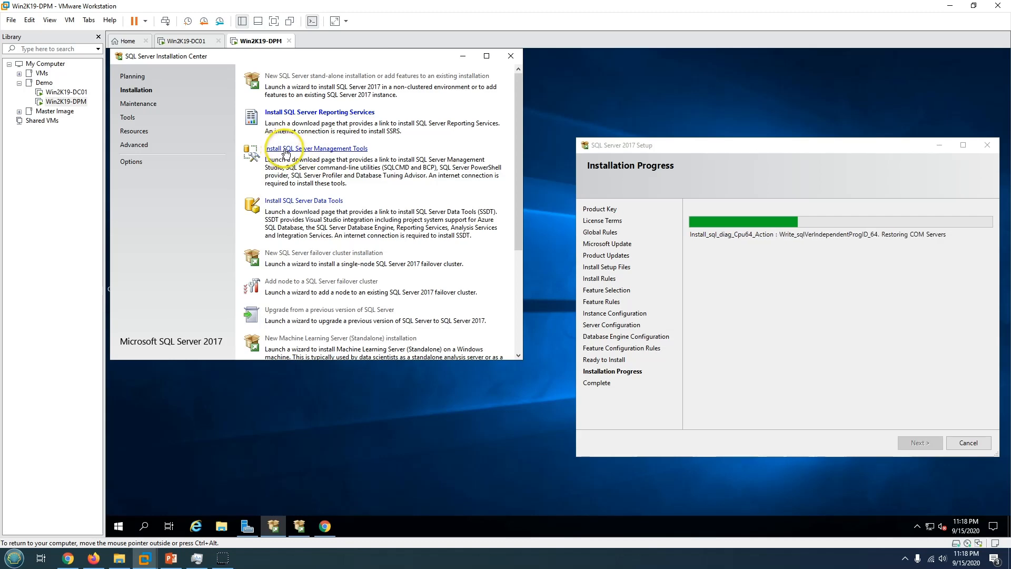
Open the SSMS download page in Chrome.
{"action": "left_click", "coordinate": [330, 150]}
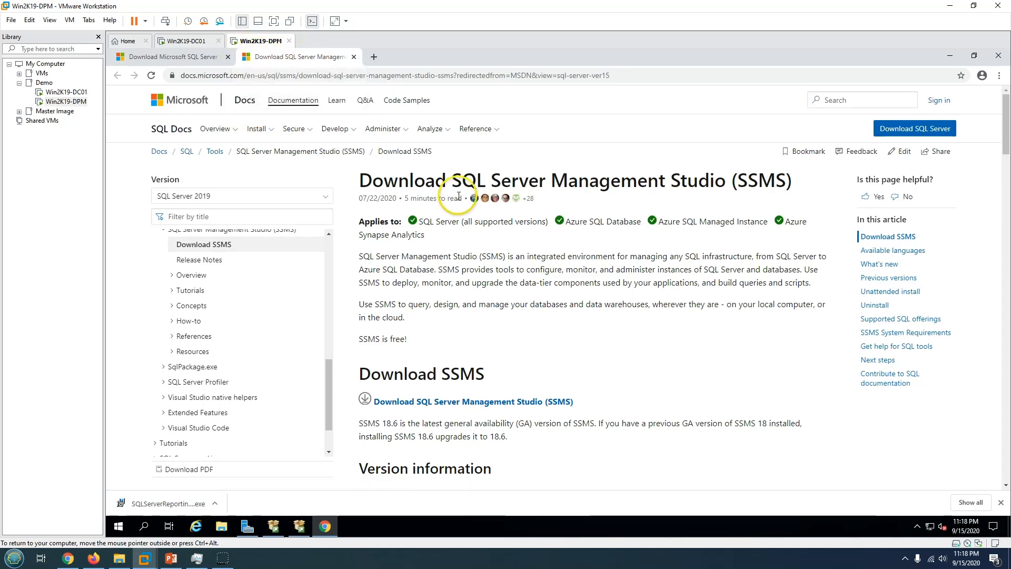
{"action": "left_click_drag", "start_coordinate": [399, 182], "coordinate": [751, 189]}
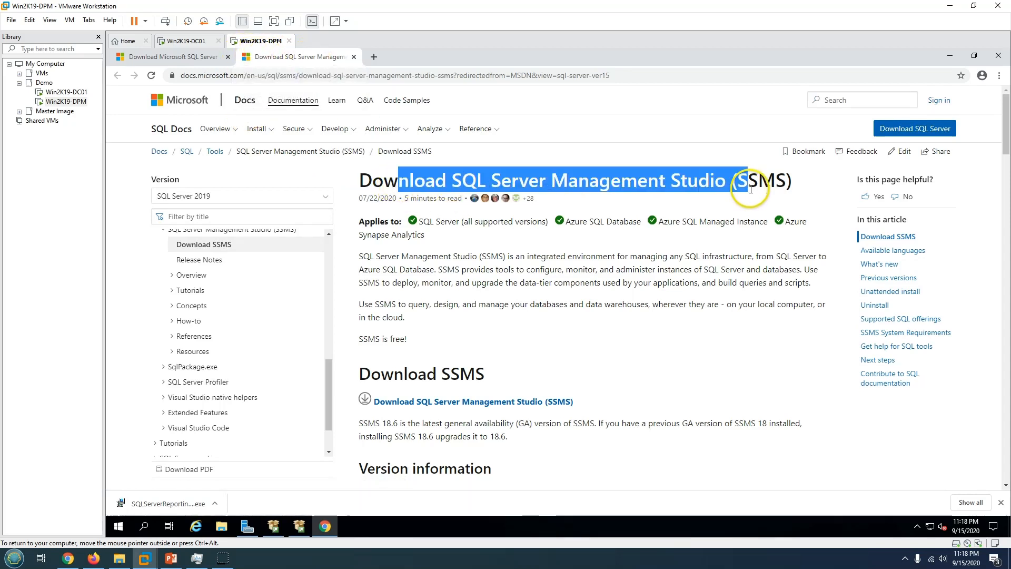
{"action": "left_click", "coordinate": [652, 269]}
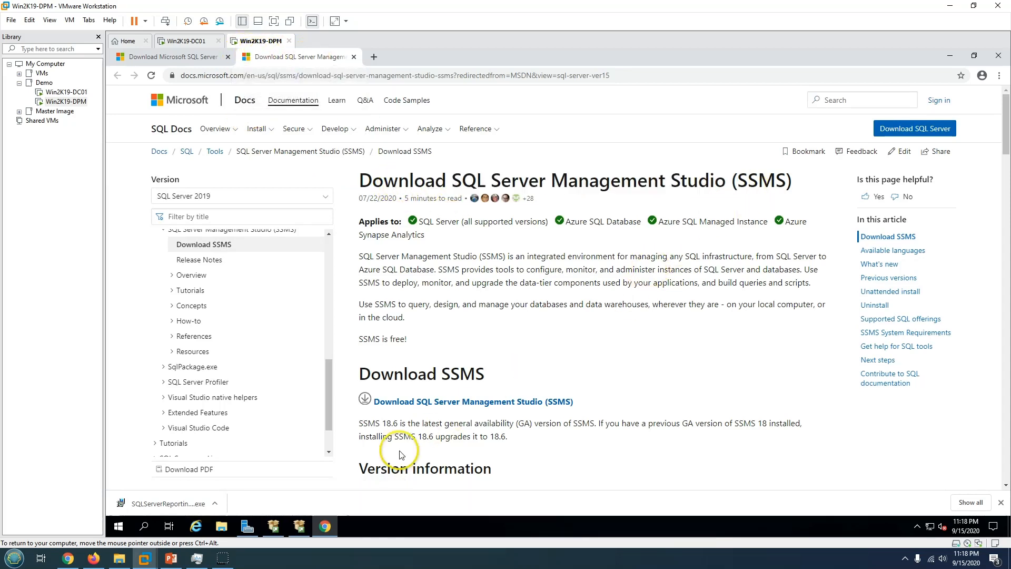
Show the downloads in their folder, select SSMS-Setup-ENU and SQLServerReportingServices, then minimize the folder.
{"action": "left_click", "coordinate": [971, 503]}
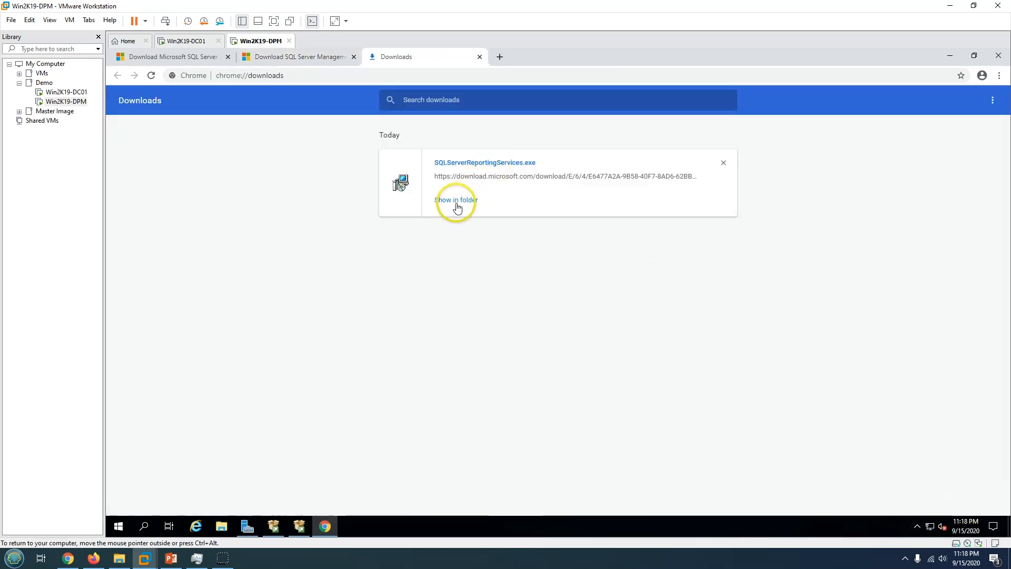
{"action": "left_click", "coordinate": [456, 205]}
{"action": "left_click", "coordinate": [398, 210]}
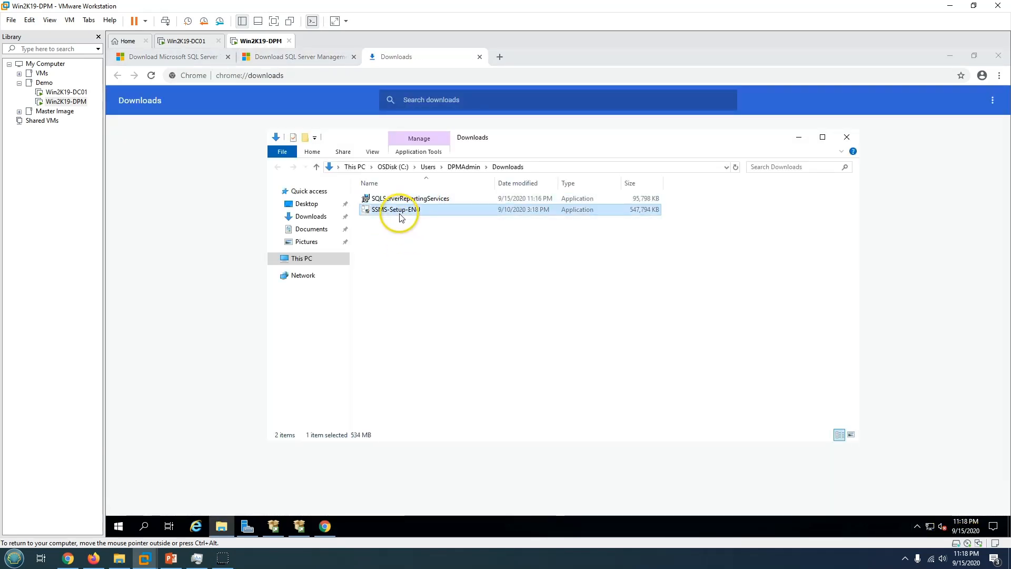
{"action": "left_click", "coordinate": [415, 201]}
{"action": "left_click", "coordinate": [404, 210]}
{"action": "left_click", "coordinate": [391, 201]}
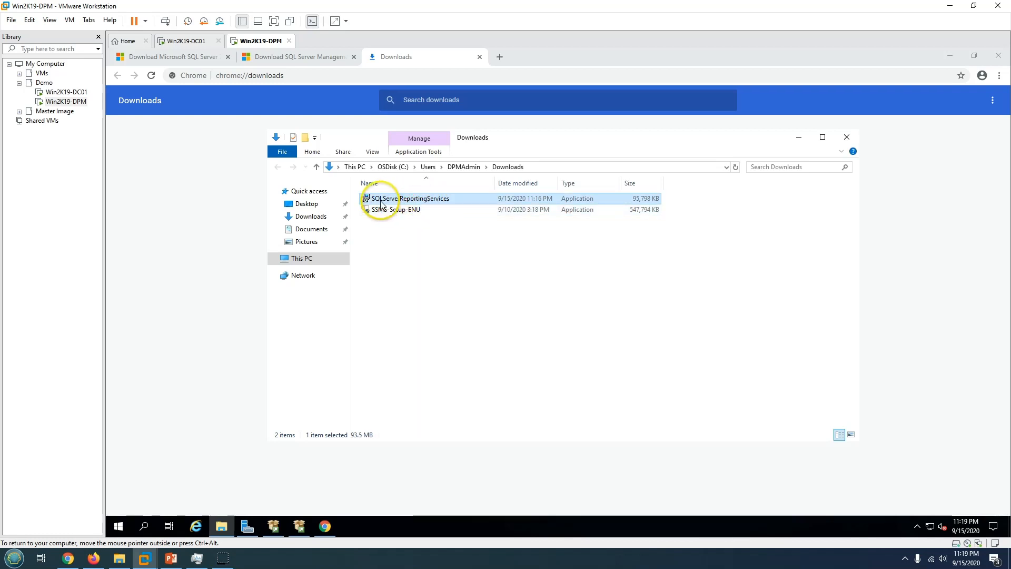
{"action": "left_click", "coordinate": [405, 213]}
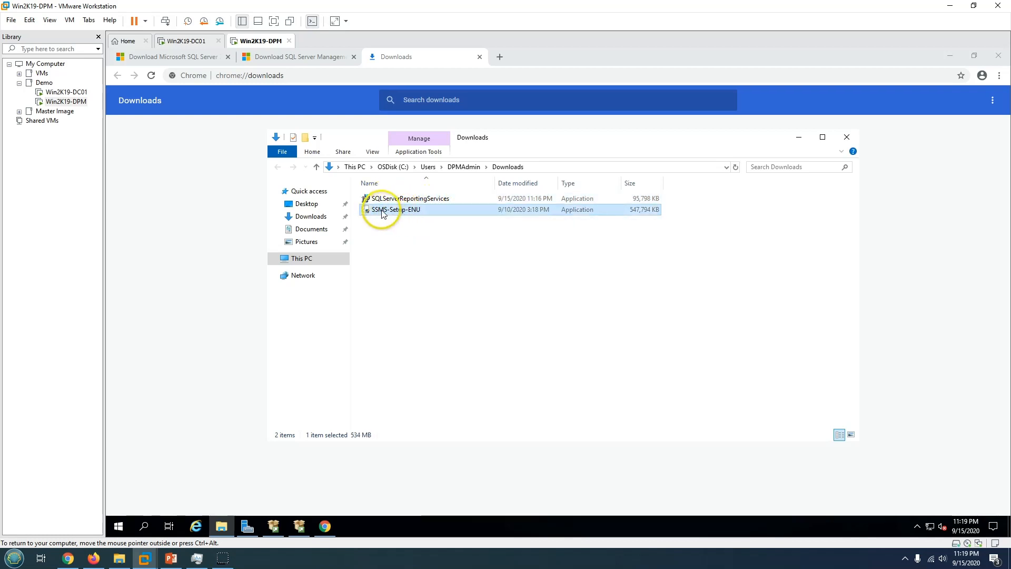
{"action": "left_click", "coordinate": [799, 138]}
{"action": "left_click", "coordinate": [998, 56]}
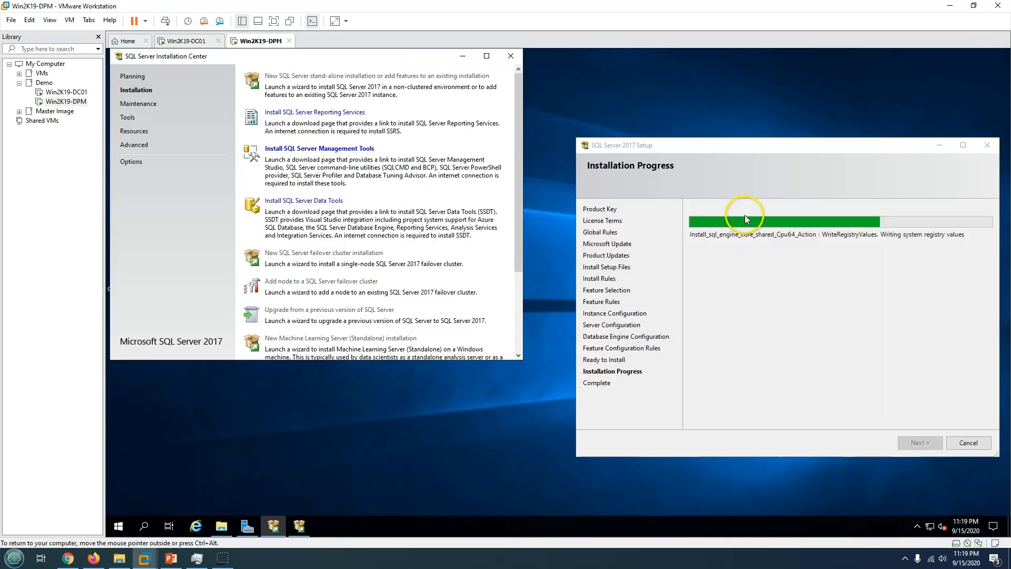
{"action": "left_click_drag", "start_coordinate": [677, 147], "coordinate": [585, 136]}
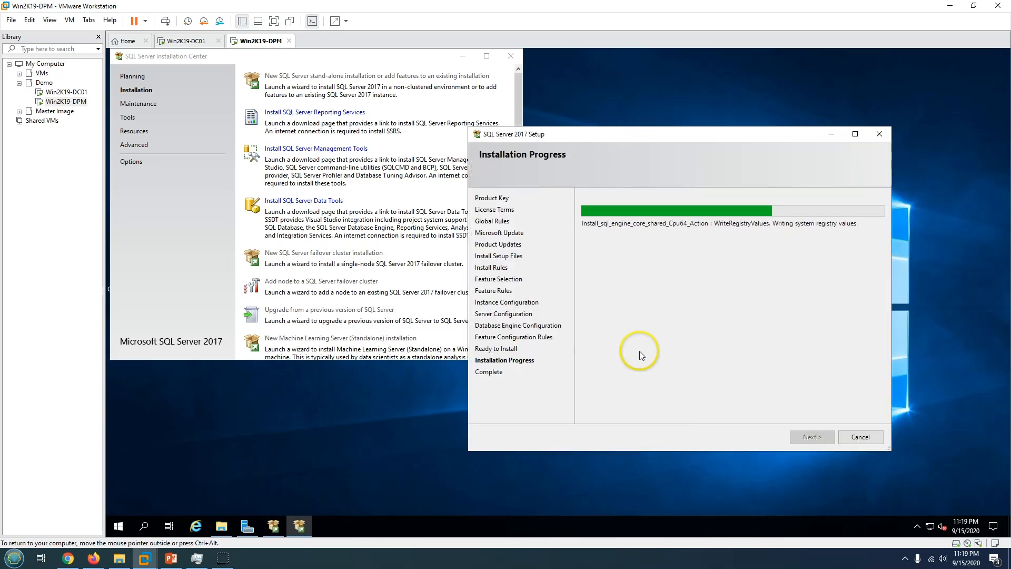
{"action": "left_click", "coordinate": [170, 559]}
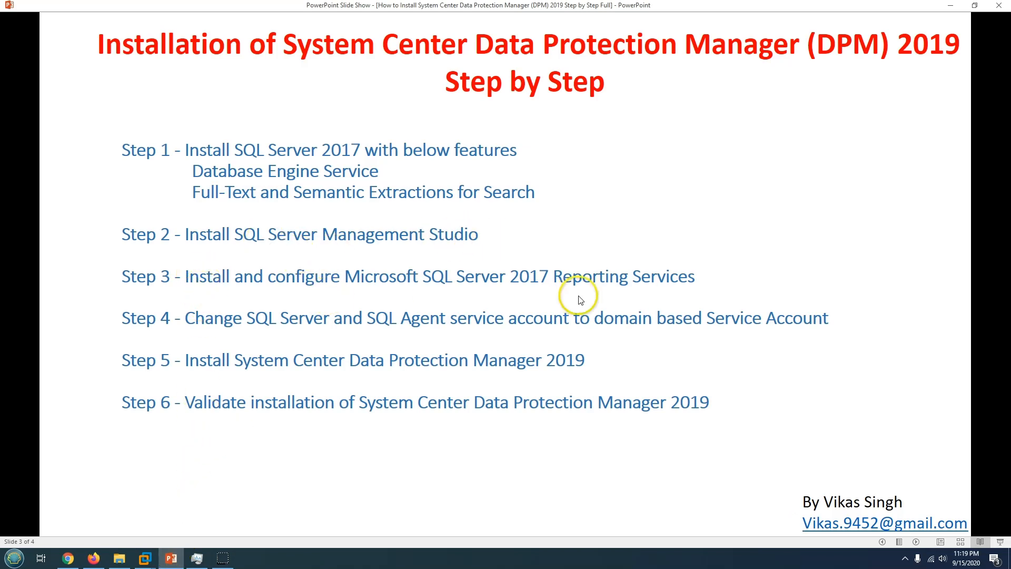
{"action": "left_click", "coordinate": [171, 556]}
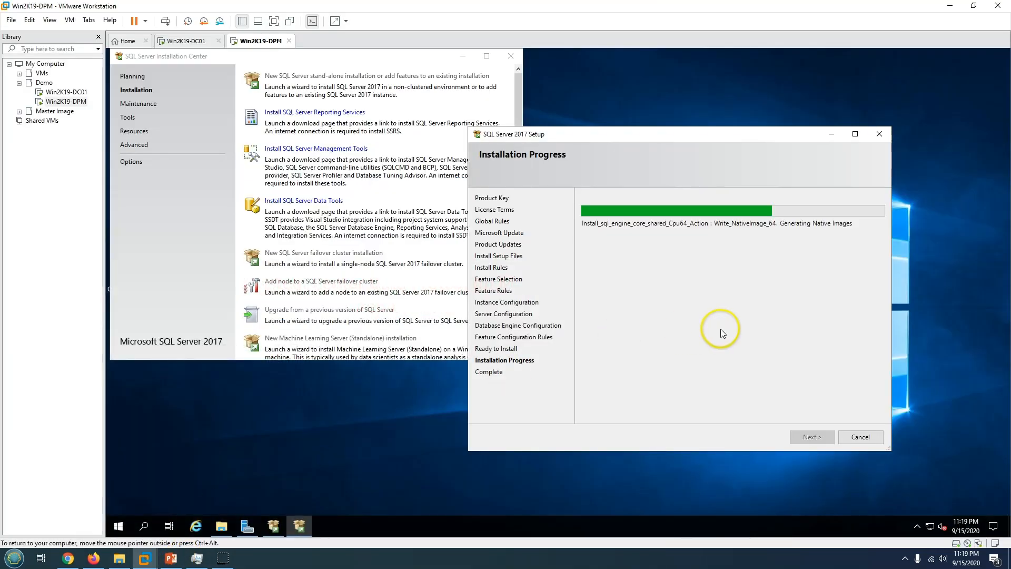
{"action": "mouse_move", "coordinate": [634, 138]}
{"action": "left_mouse_down"}
{"action": "mouse_move", "coordinate": [585, 141]}
{"action": "mouse_move", "coordinate": [640, 152]}
{"action": "left_mouse_up"}
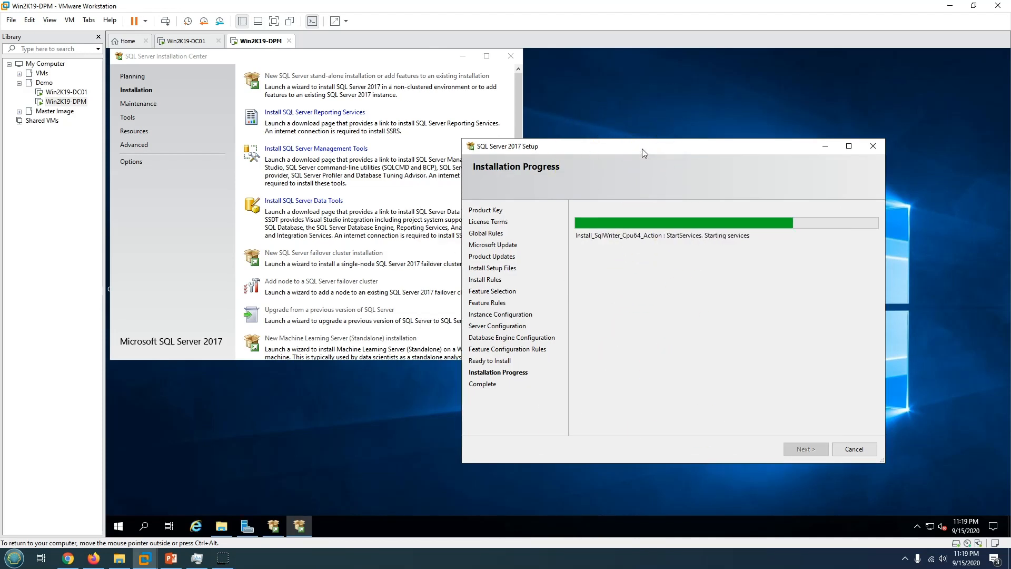
{"action": "left_click_drag", "start_coordinate": [643, 141], "coordinate": [662, 139]}
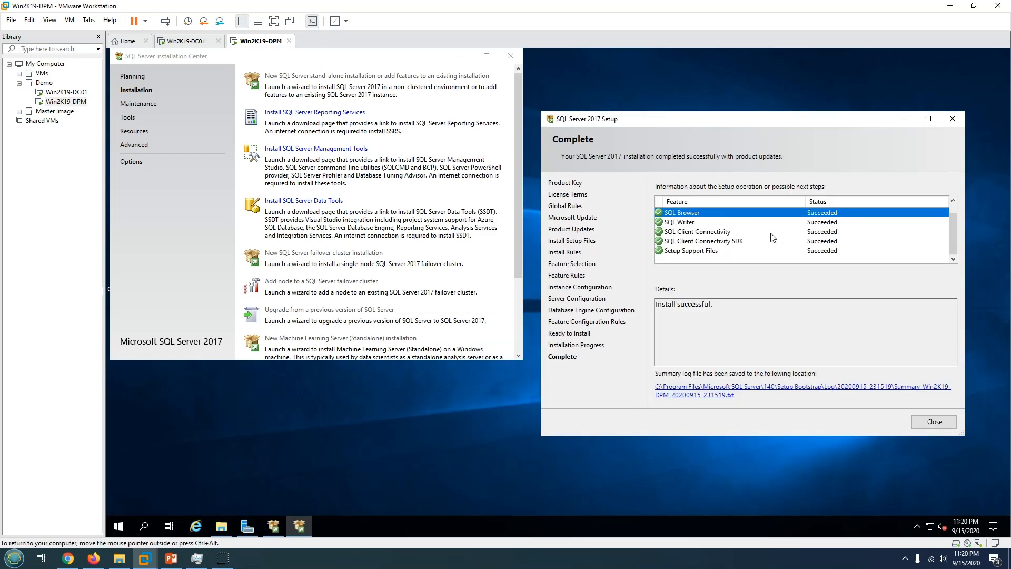
Close the completed SQL Server 2017 Setup and the Installation Center, then browse to Downloads in File Explorer.
{"action": "left_click", "coordinate": [809, 243]}
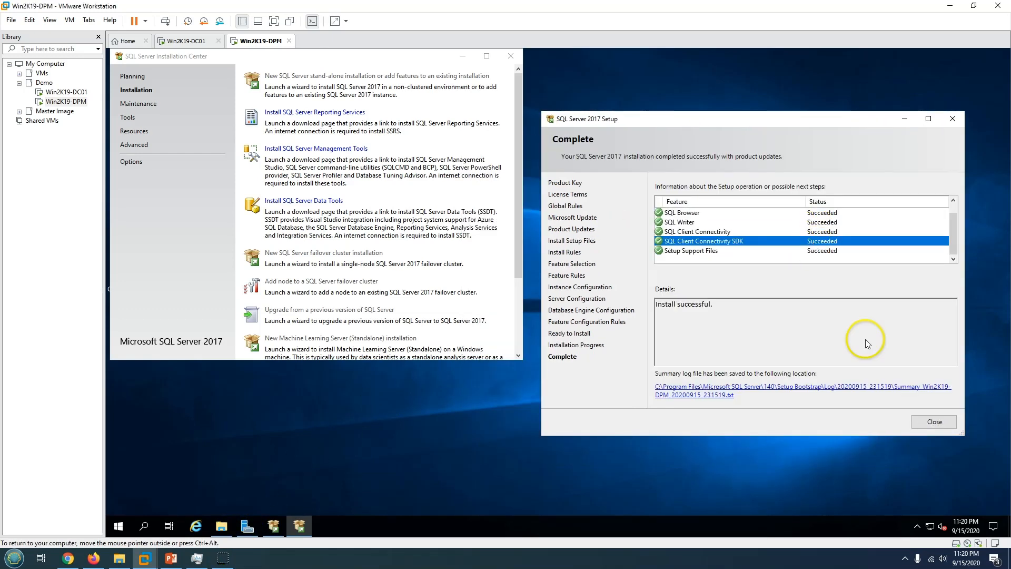
{"action": "left_click", "coordinate": [935, 424]}
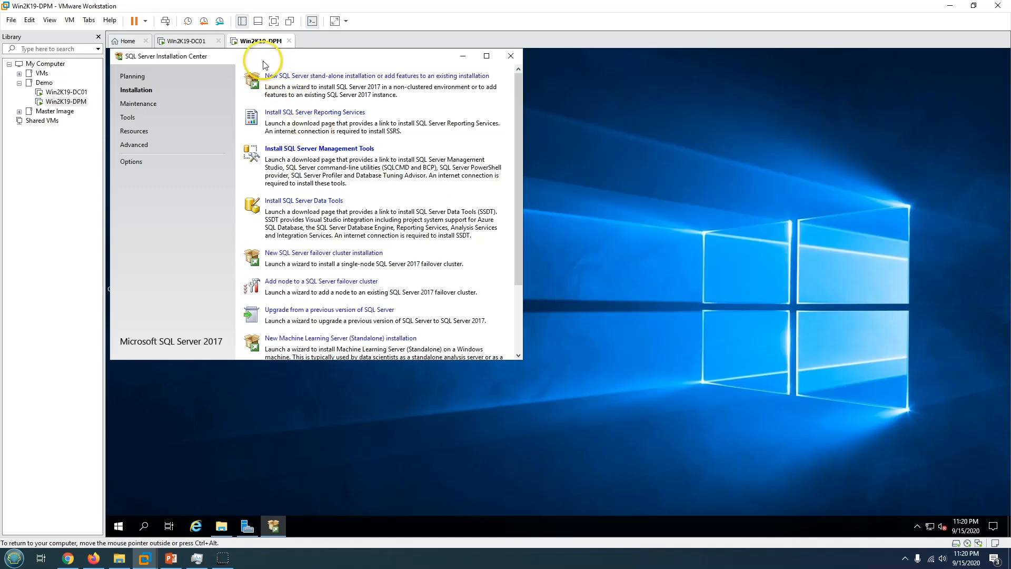
{"action": "left_click_drag", "start_coordinate": [139, 50], "coordinate": [269, 125]}
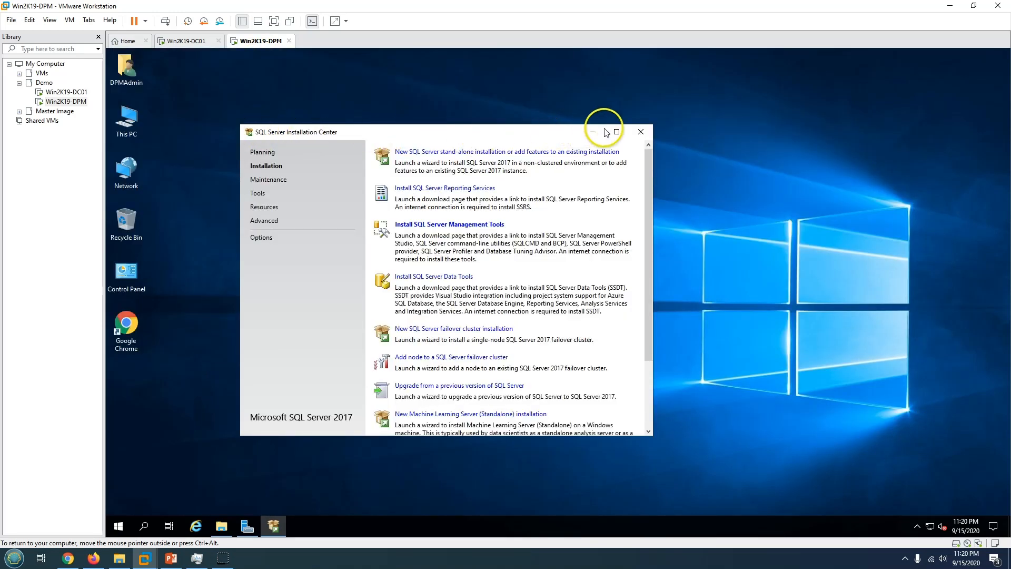
{"action": "left_click", "coordinate": [641, 133]}
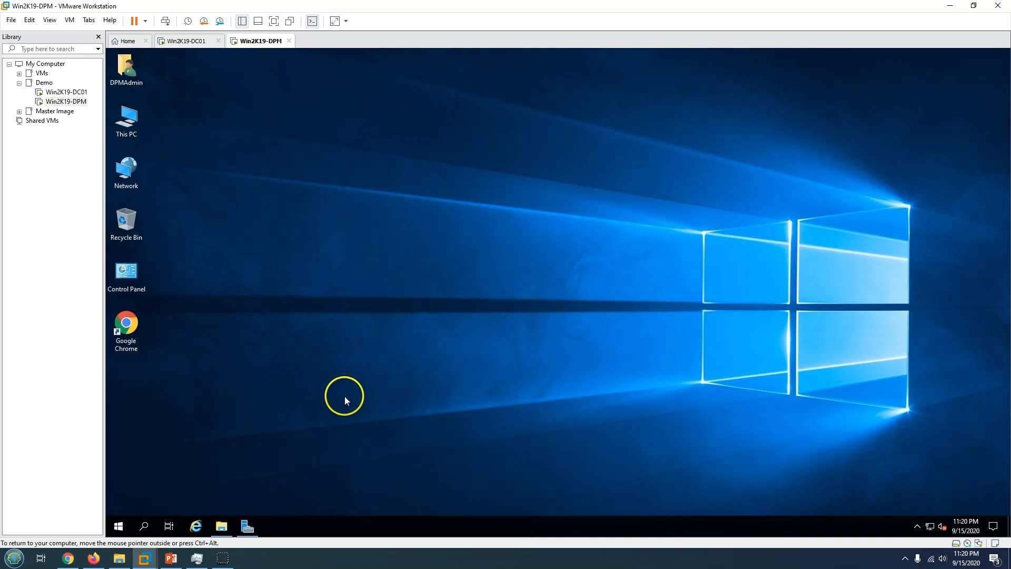
{"action": "left_click", "coordinate": [215, 528]}
{"action": "left_click", "coordinate": [575, 333]}
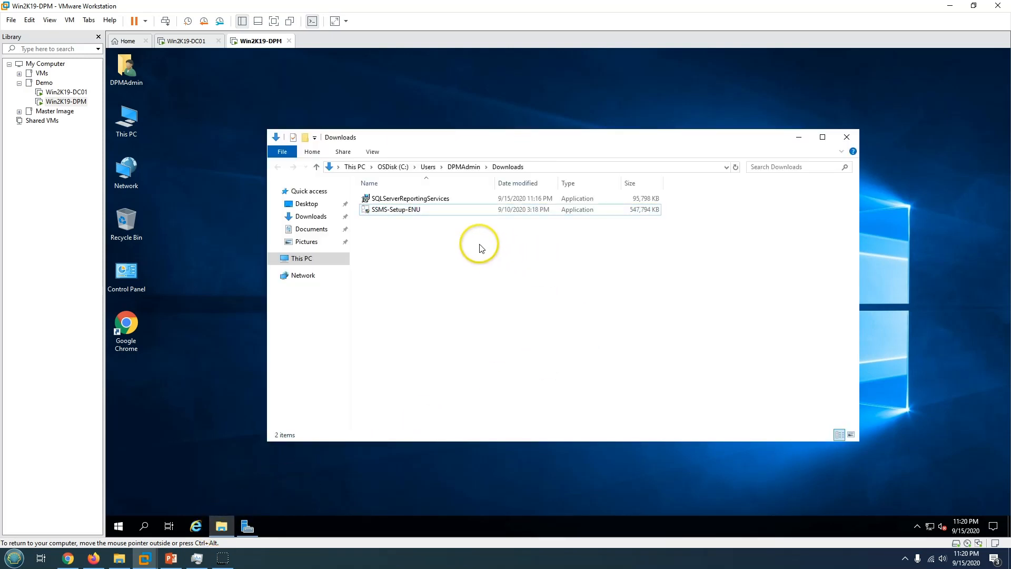
Run SSMS-Setup-ENU, approve the UAC prompt, and start the SQL Server Management Studio 18.6 install.
{"action": "left_click", "coordinate": [385, 211]}
{"action": "double_click", "coordinate": [384, 210]}
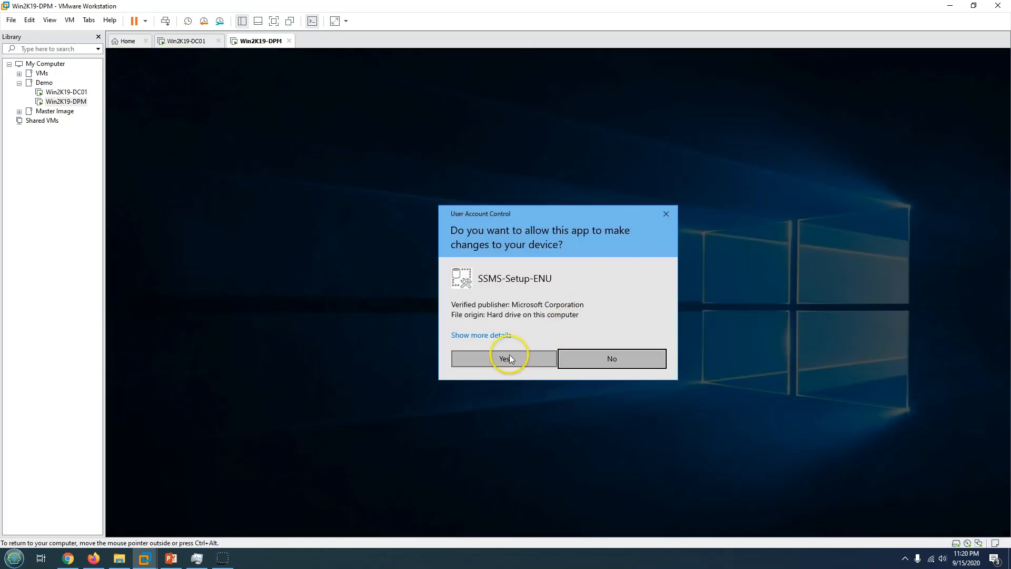
{"action": "left_click", "coordinate": [509, 358]}
{"action": "left_click", "coordinate": [798, 130]}
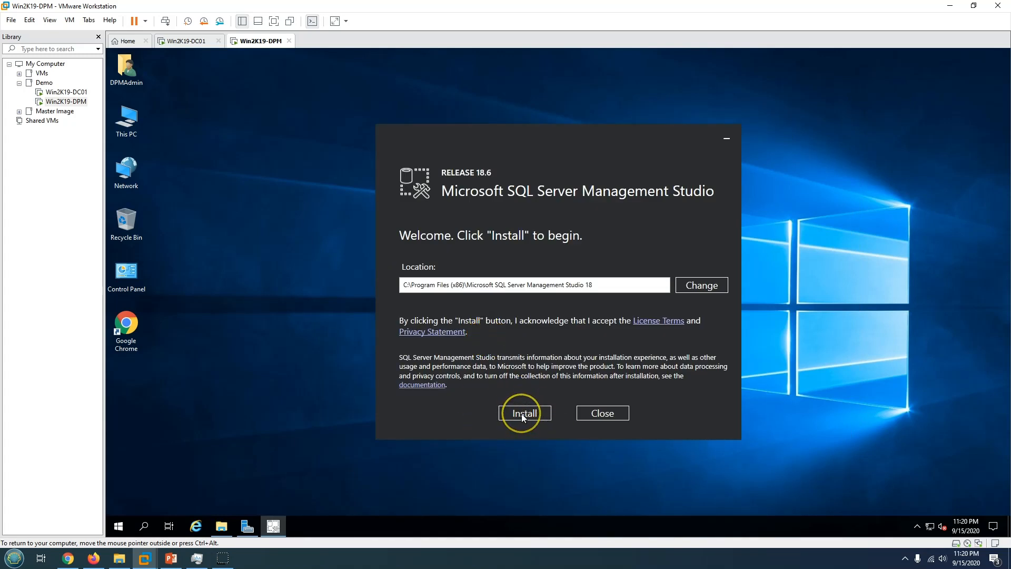
{"action": "left_click", "coordinate": [522, 413]}
{"action": "left_click_drag", "start_coordinate": [574, 145], "coordinate": [666, 138]}
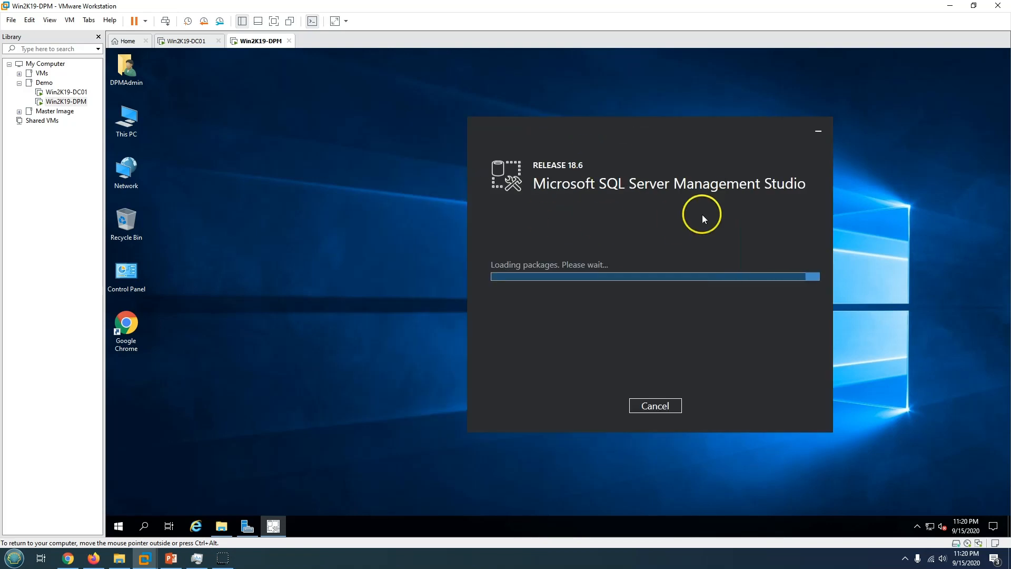
{"action": "left_click", "coordinate": [118, 527]}
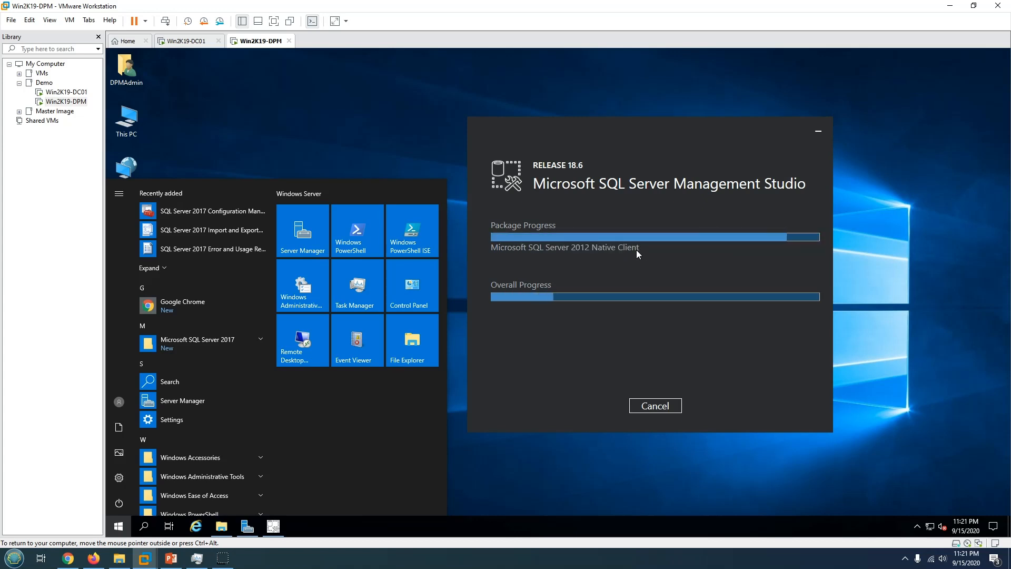
{"action": "left_click", "coordinate": [409, 284]}
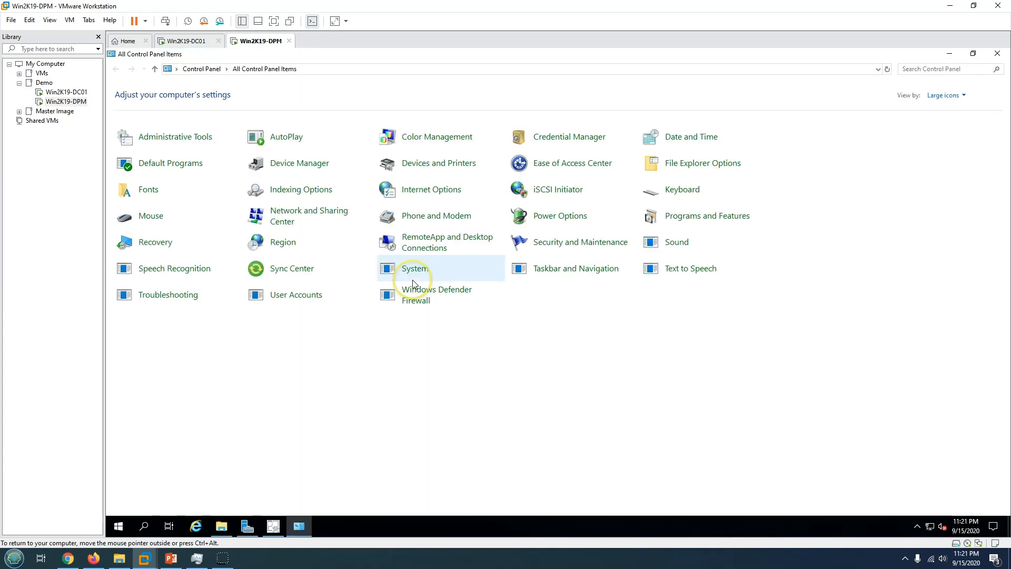
{"action": "left_click", "coordinate": [174, 242]}
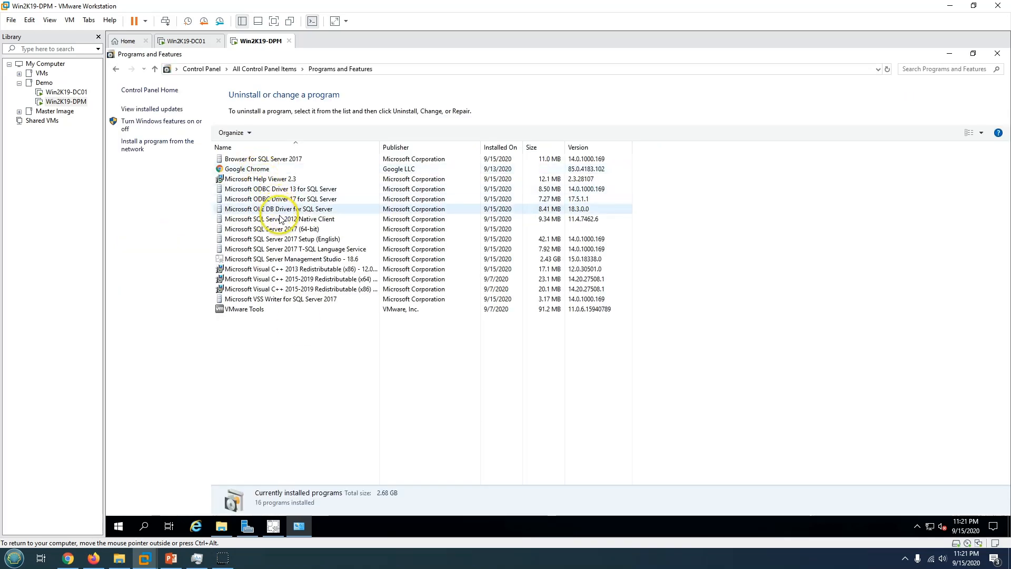
{"action": "left_click", "coordinate": [279, 231]}
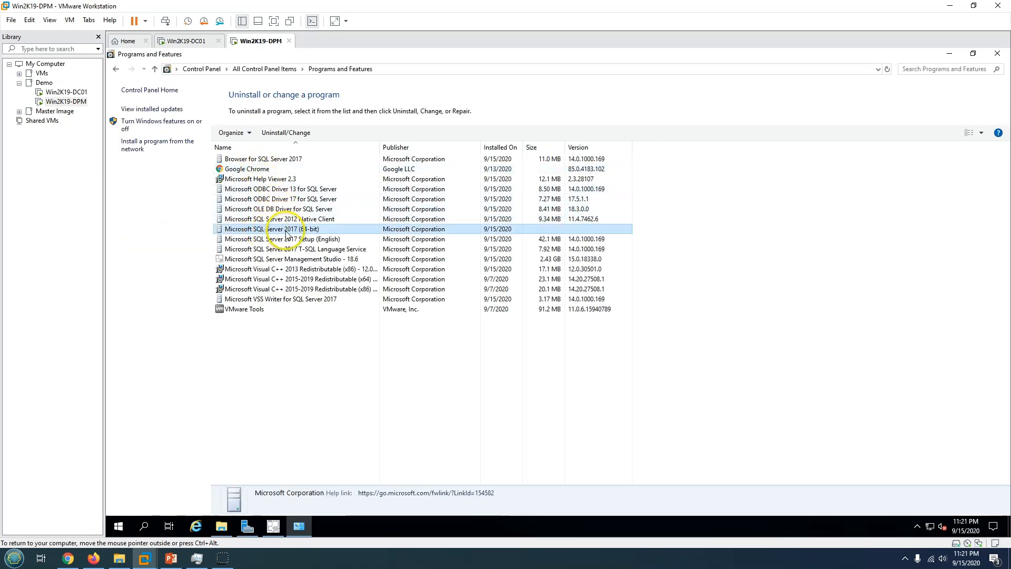
{"action": "left_click", "coordinate": [290, 357]}
{"action": "left_click", "coordinate": [270, 261]}
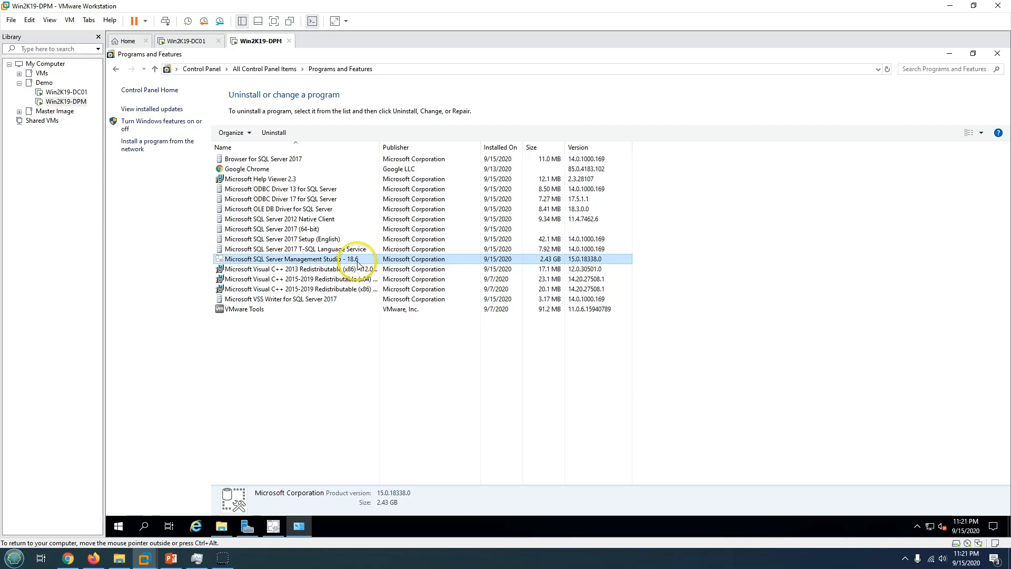
{"action": "left_click", "coordinate": [1003, 57]}
{"action": "left_click_drag", "start_coordinate": [636, 141], "coordinate": [591, 144]}
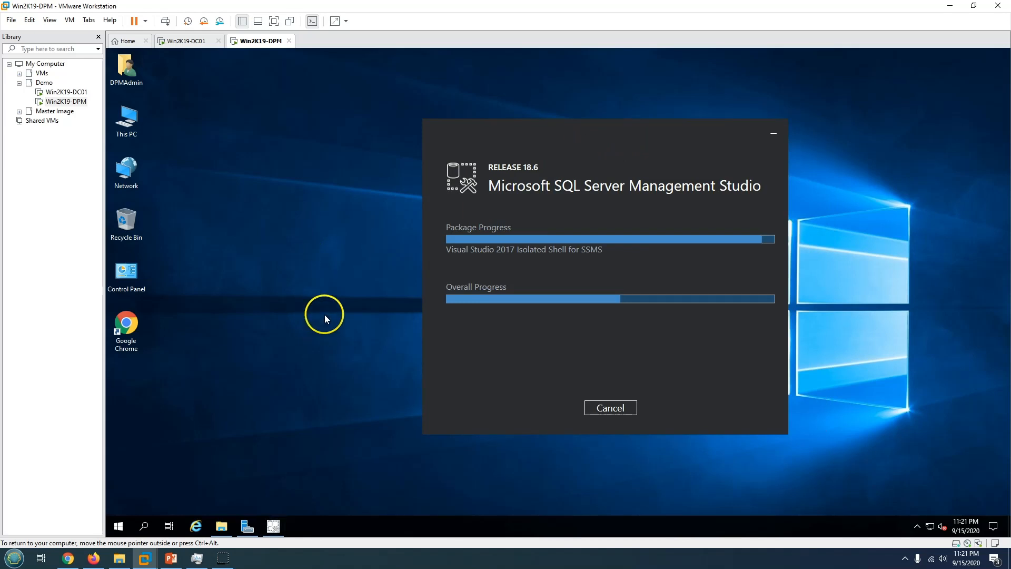
Let SSMS 18.6 setup finish, then restart the VM from the Restart required dialog.
{"action": "left_click", "coordinate": [171, 558]}
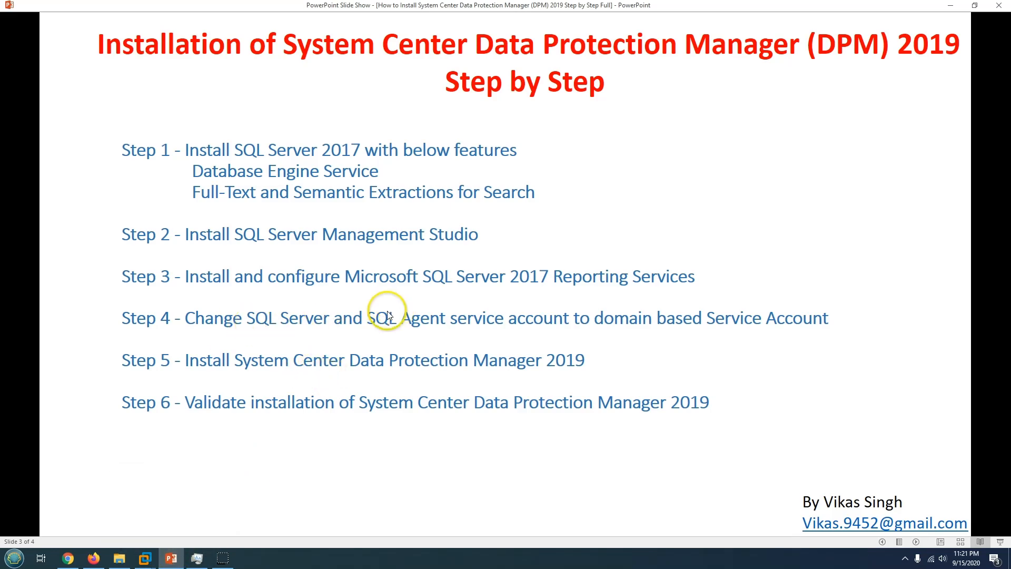
{"action": "left_click", "coordinate": [172, 558]}
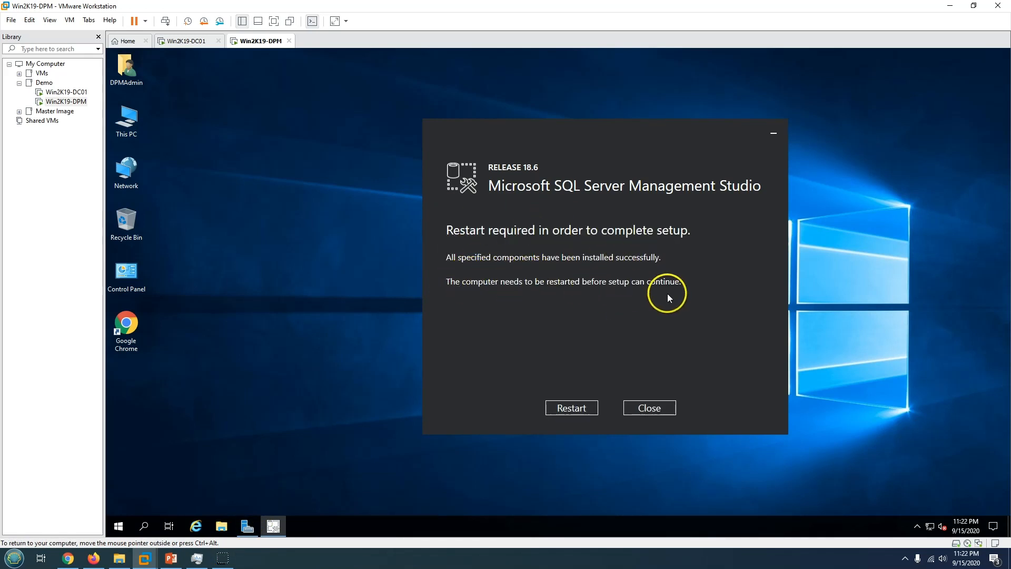
{"action": "left_click", "coordinate": [576, 410]}
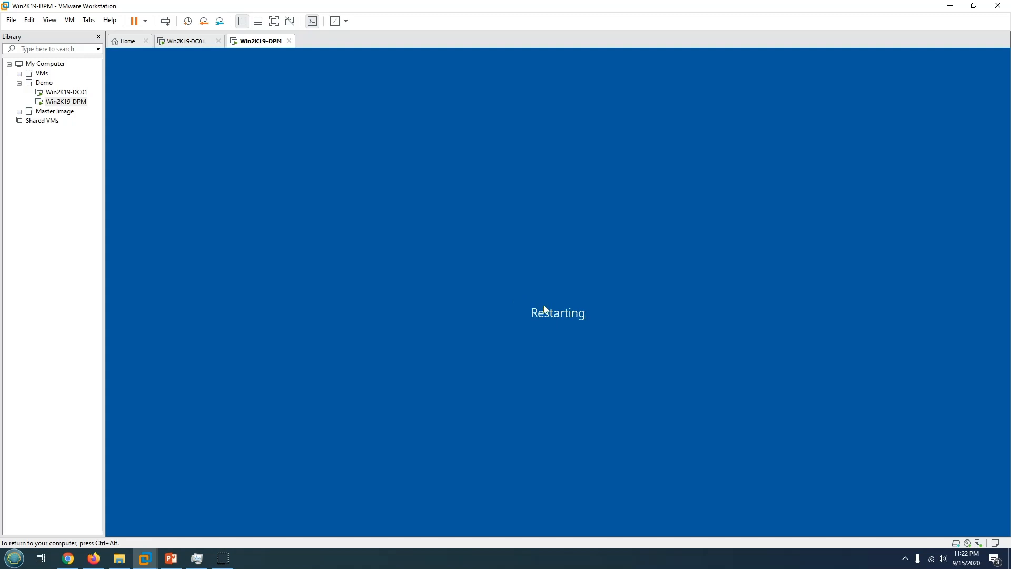
Send Ctrl+Alt+Del to the rebooted Win2K19-DPM VM and sign in with the admin password.
{"action": "key", "text": "ctrl+alt"}
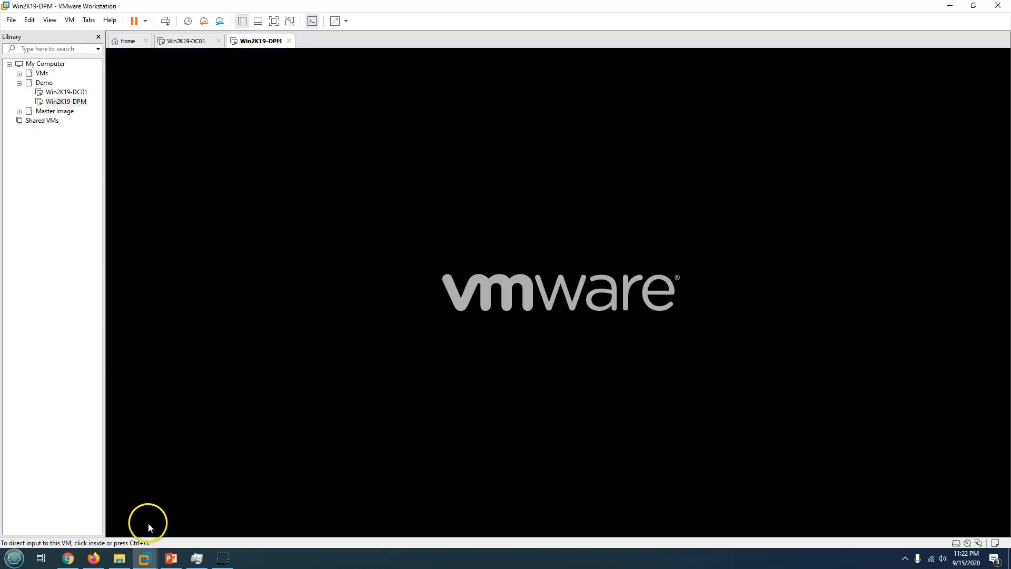
{"action": "left_click", "coordinate": [170, 557]}
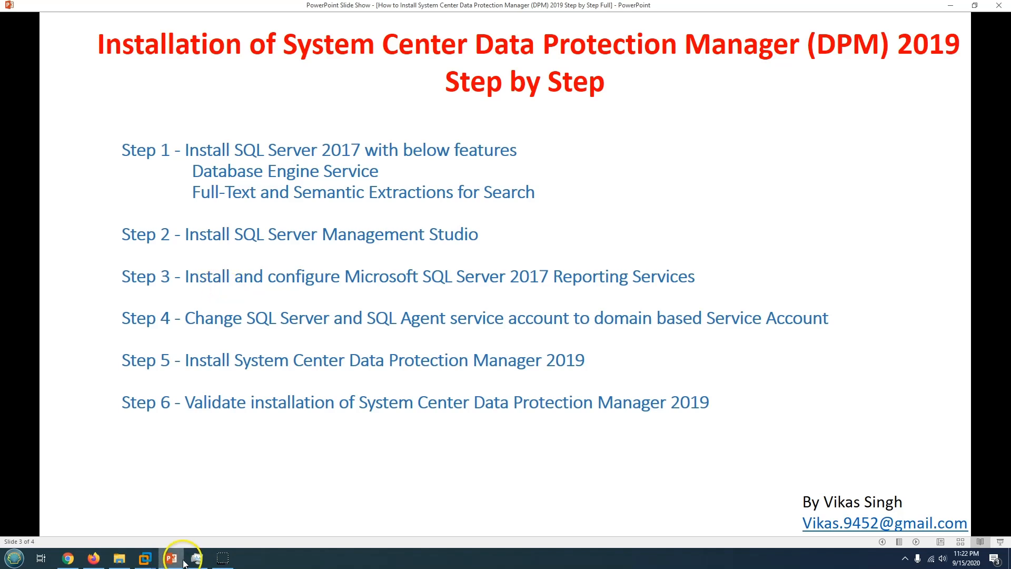
{"action": "left_click", "coordinate": [145, 558]}
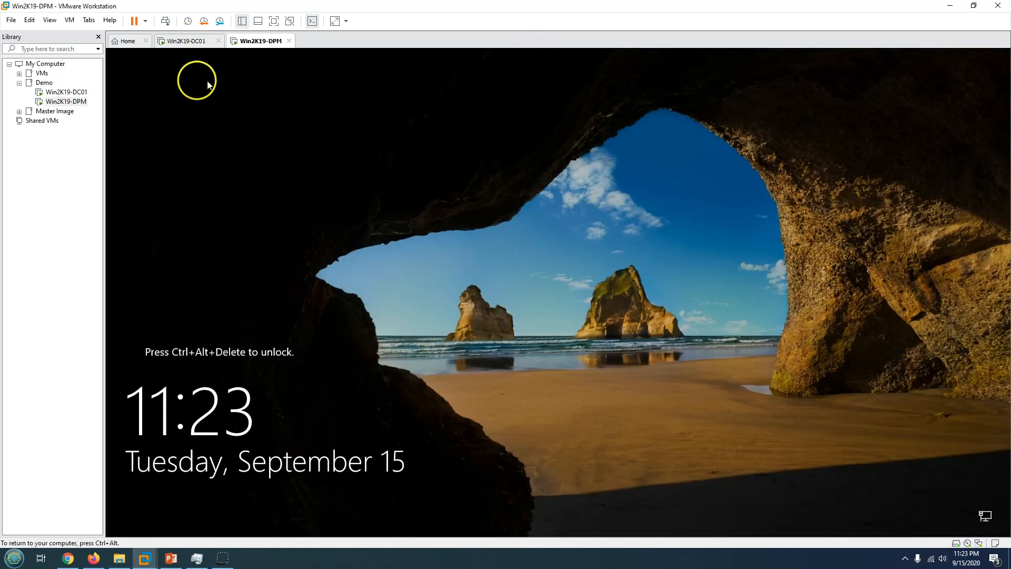
{"action": "left_click", "coordinate": [165, 21]}
{"action": "left_click", "coordinate": [514, 244]}
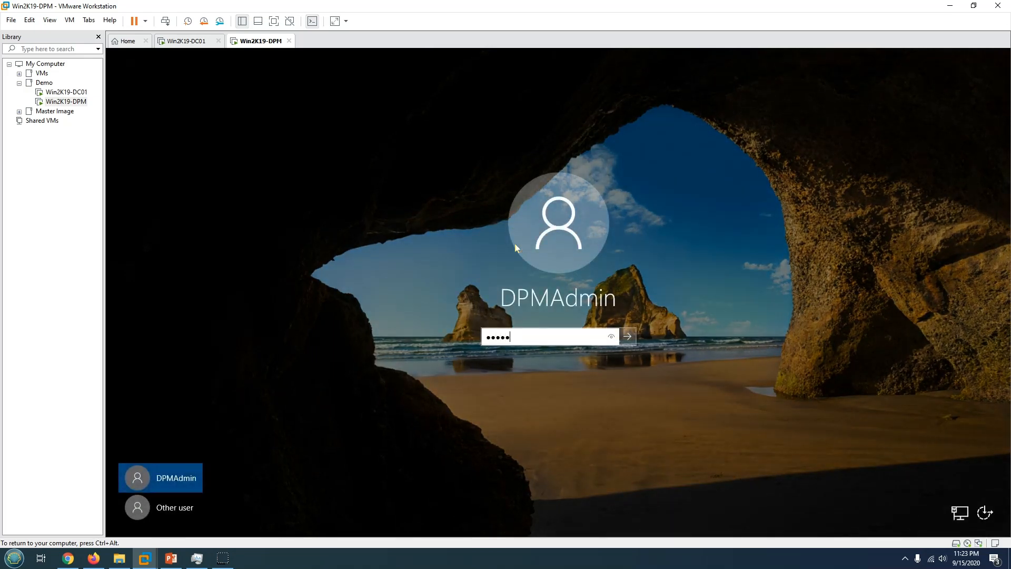
{"action": "key", "text": "Return"}
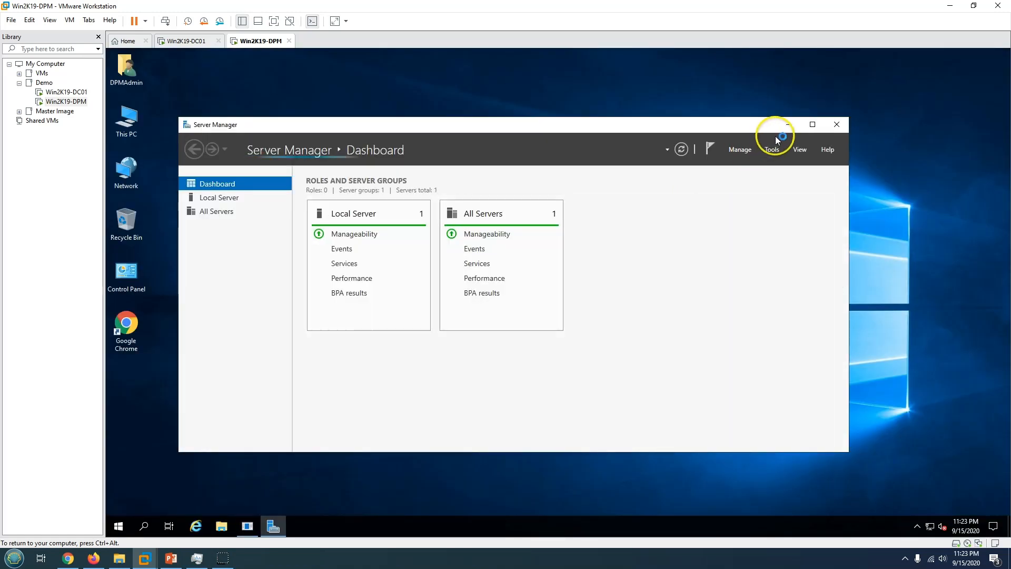
Dismiss the Shutdown Event Tracker and maximize Server Manager.
{"action": "left_click", "coordinate": [789, 125]}
{"action": "left_click", "coordinate": [604, 359]}
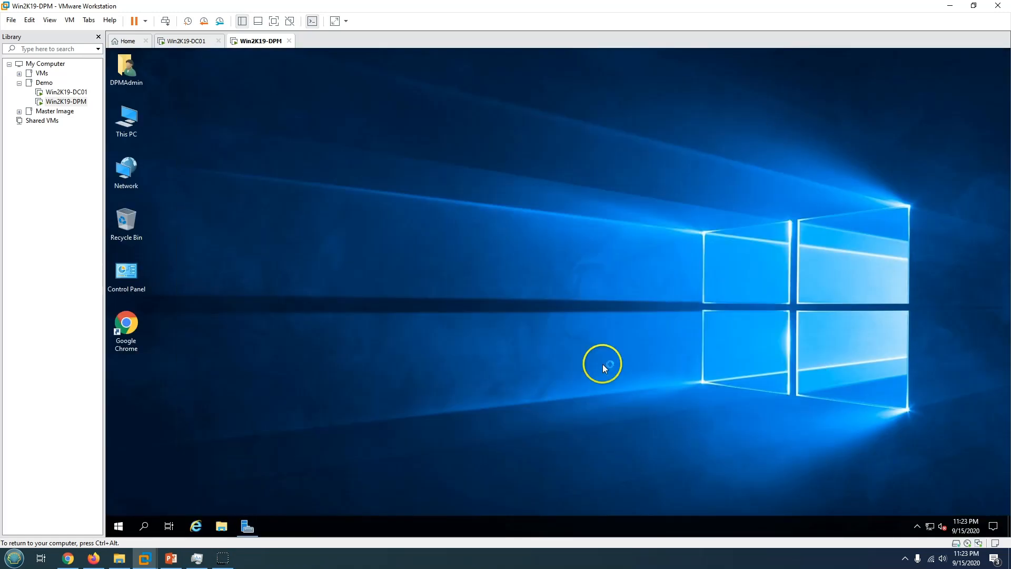
{"action": "left_click", "coordinate": [244, 525]}
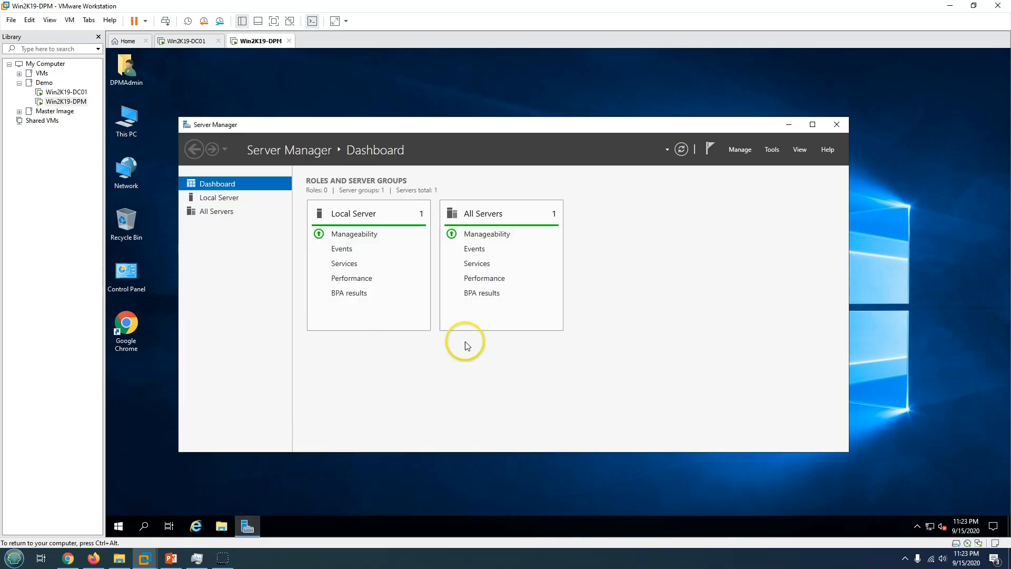
{"action": "left_click", "coordinate": [812, 124]}
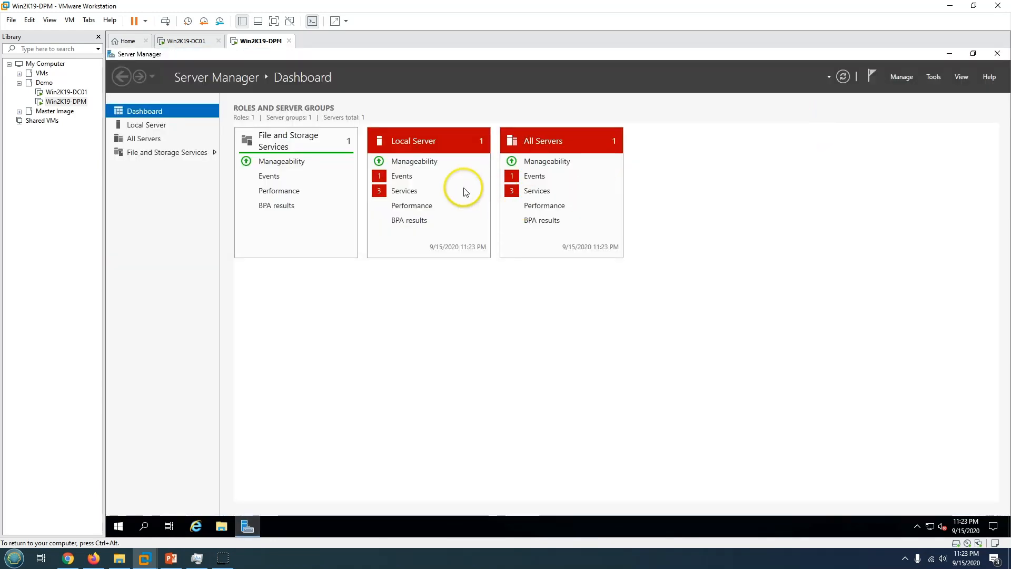
Hide the Critical event alerts for Local Server and the Kernel-Power alert for All Servers.
{"action": "left_click", "coordinate": [426, 175]}
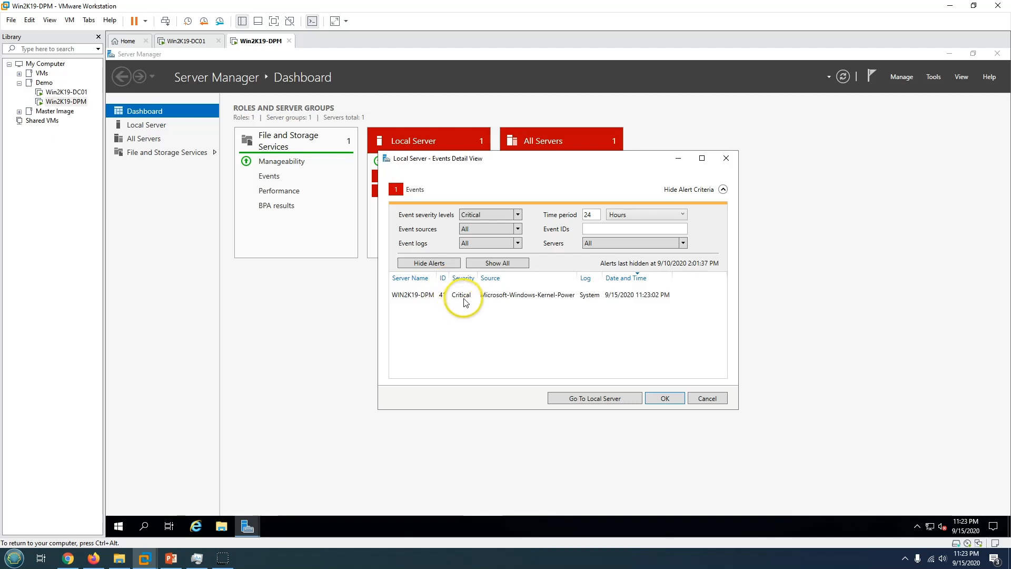
{"action": "left_click", "coordinate": [462, 295]}
{"action": "left_click", "coordinate": [440, 263]}
{"action": "left_click", "coordinate": [663, 399]}
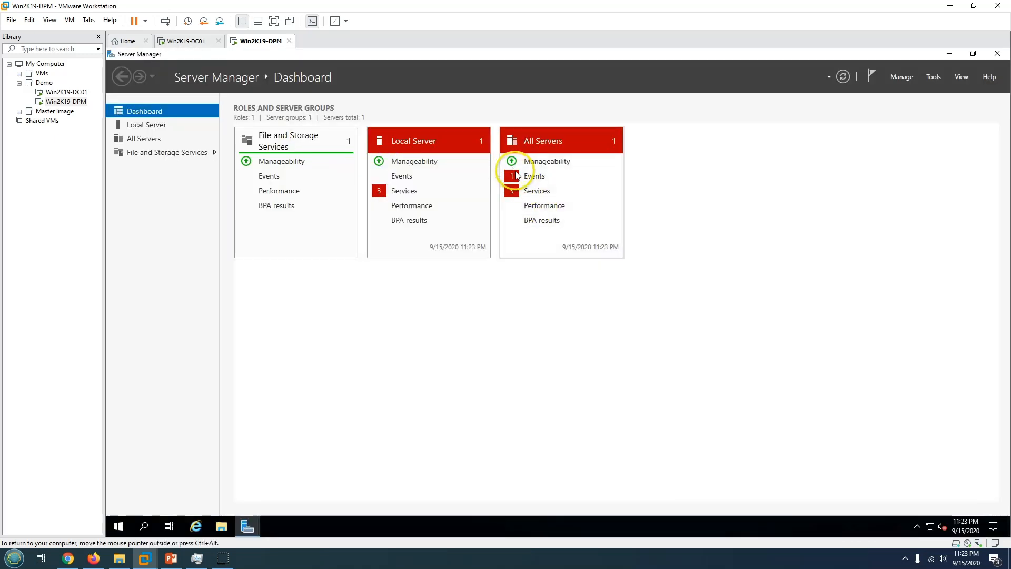
{"action": "left_click", "coordinate": [530, 177]}
{"action": "left_click", "coordinate": [443, 295]}
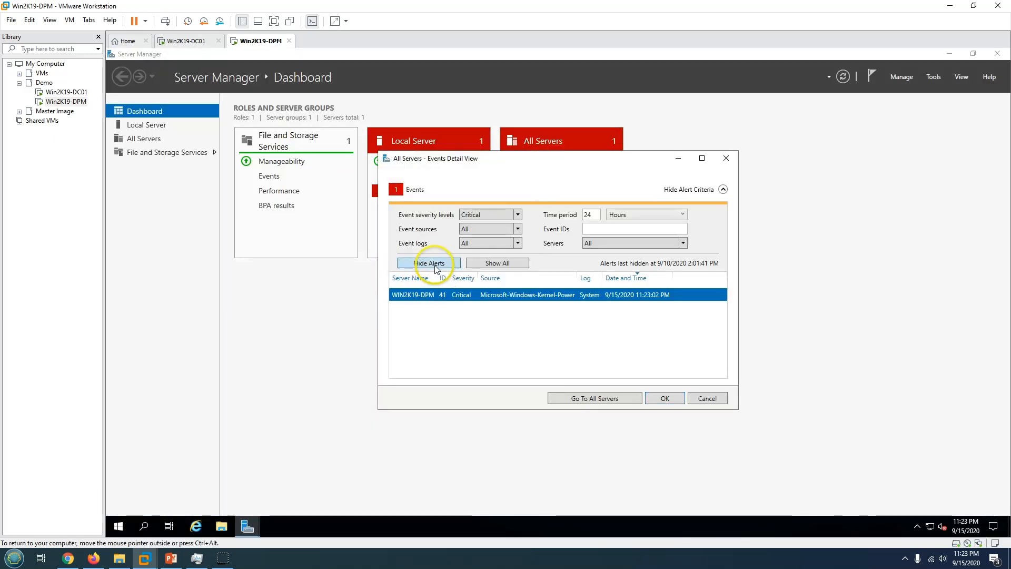
{"action": "left_click", "coordinate": [429, 262]}
{"action": "left_click", "coordinate": [653, 398]}
Start Diagnostic Policy, Update Orchestrator and User Access Logging services, refresh, and minimize Server Manager.
{"action": "left_click", "coordinate": [417, 191]}
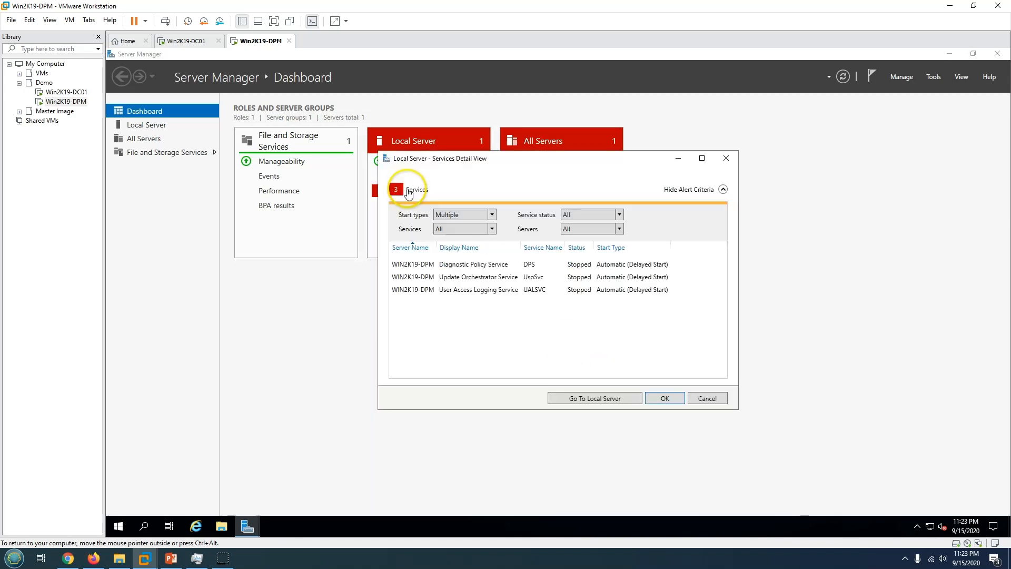
{"action": "right_click", "coordinate": [508, 268]}
{"action": "left_click", "coordinate": [515, 276]}
{"action": "right_click", "coordinate": [495, 277]}
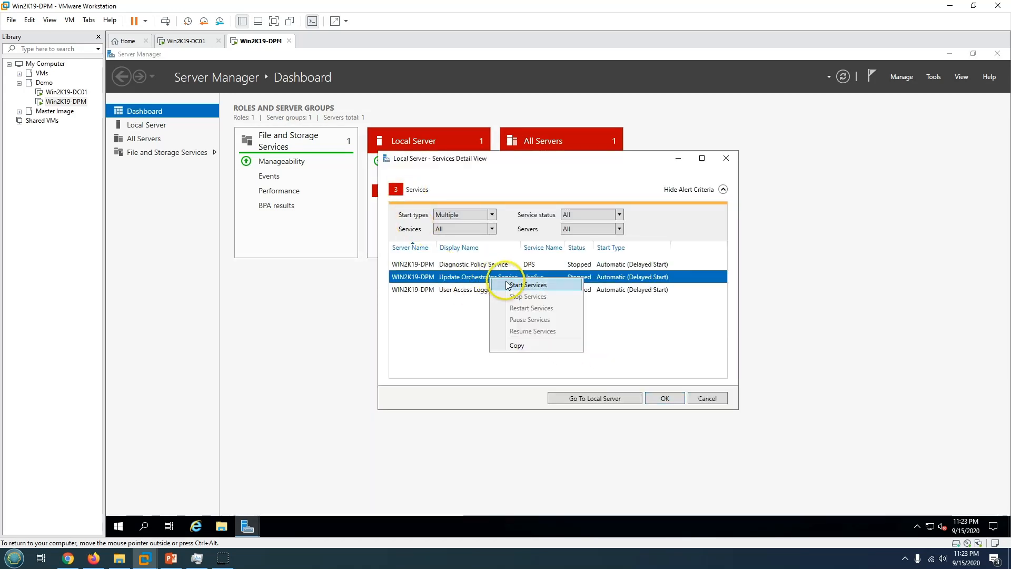
{"action": "left_click", "coordinate": [510, 285]}
{"action": "right_click", "coordinate": [510, 290]}
{"action": "left_click", "coordinate": [519, 298]}
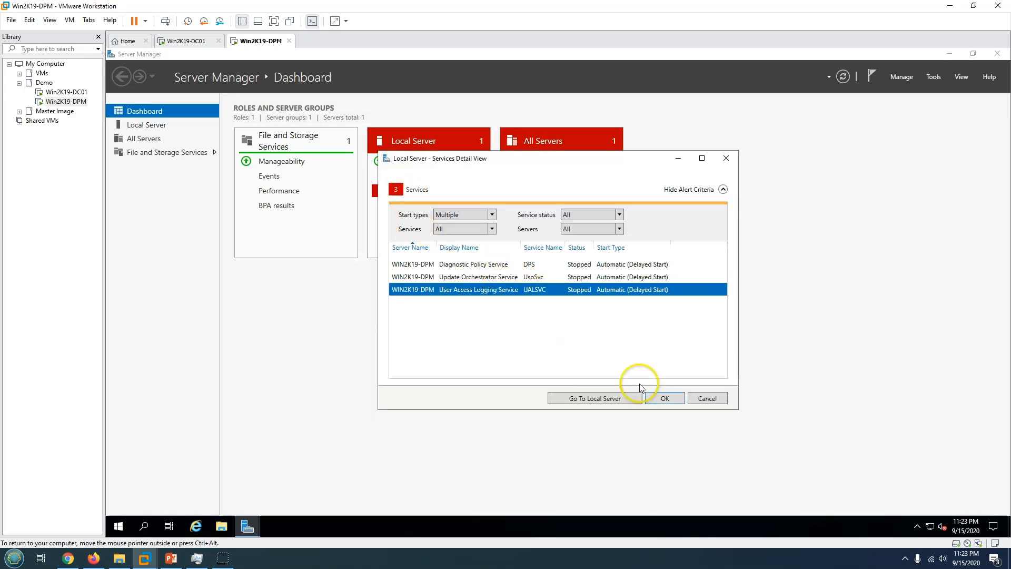
{"action": "left_click", "coordinate": [665, 399]}
{"action": "left_click", "coordinate": [843, 77]}
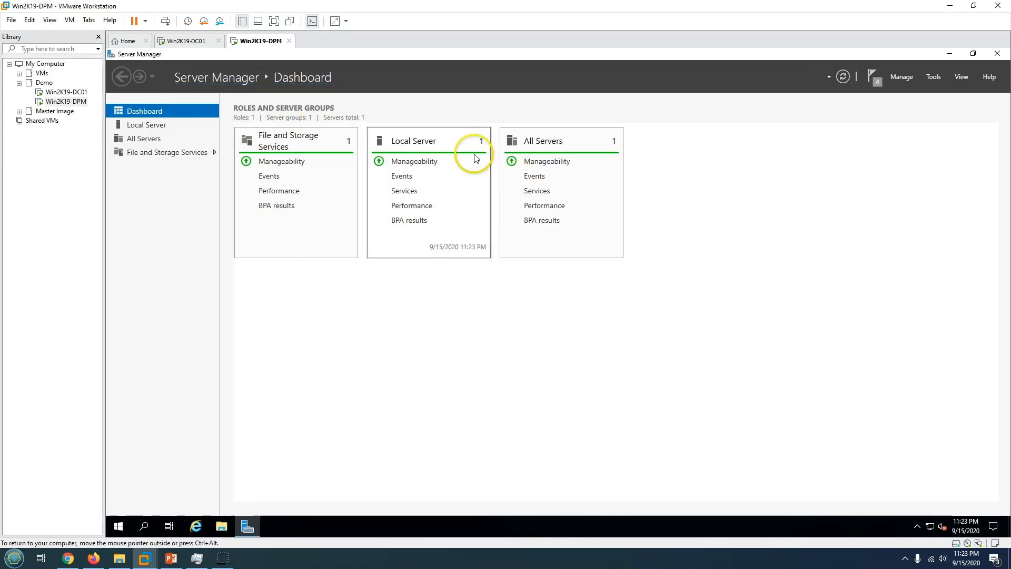
{"action": "left_click", "coordinate": [947, 53]}
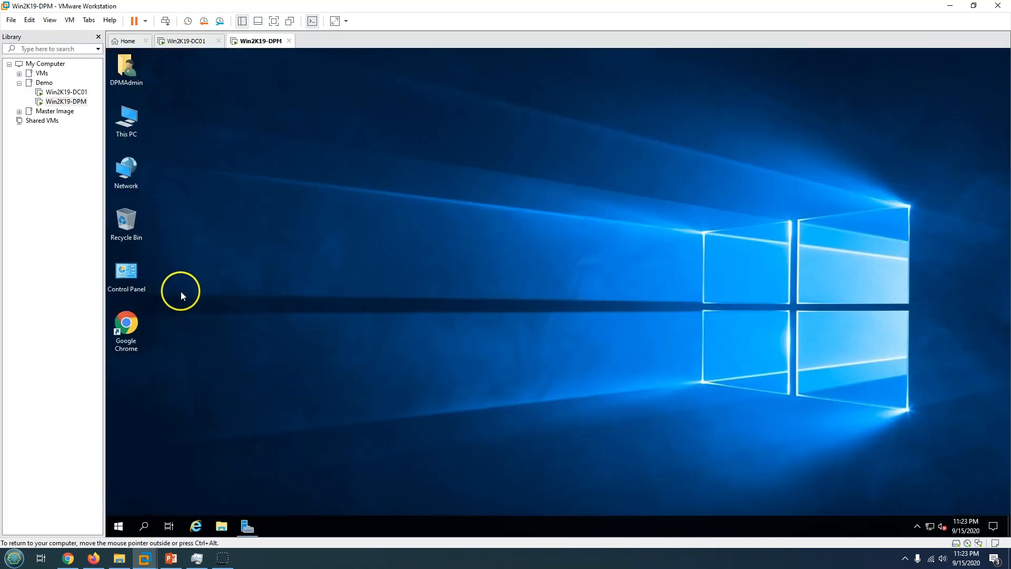
Run the SQLServerReportingServices installer from the DPMAdmin Downloads folder and minimize Explorer.
{"action": "double_click", "coordinate": [128, 71]}
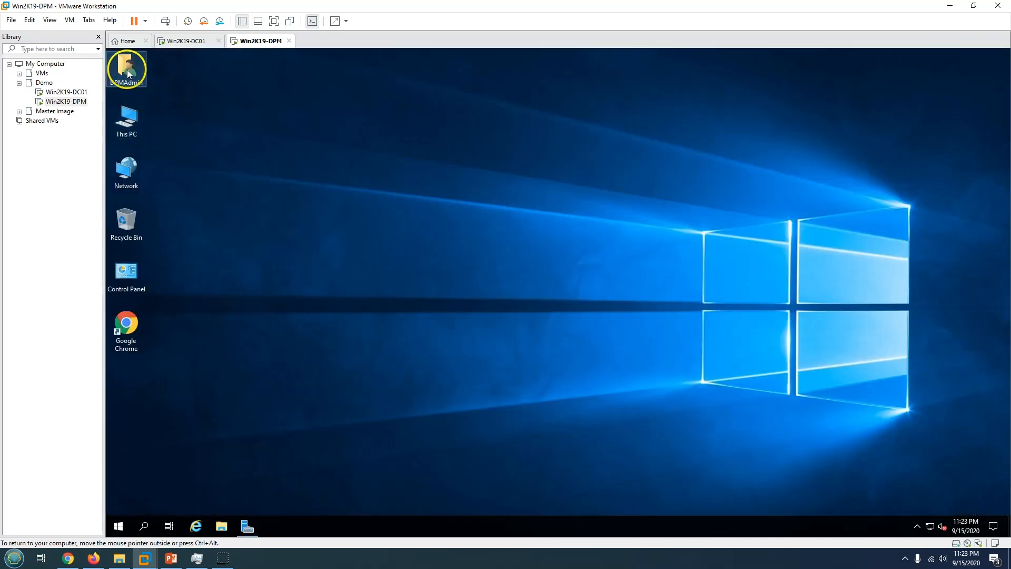
{"action": "left_click", "coordinate": [316, 217]}
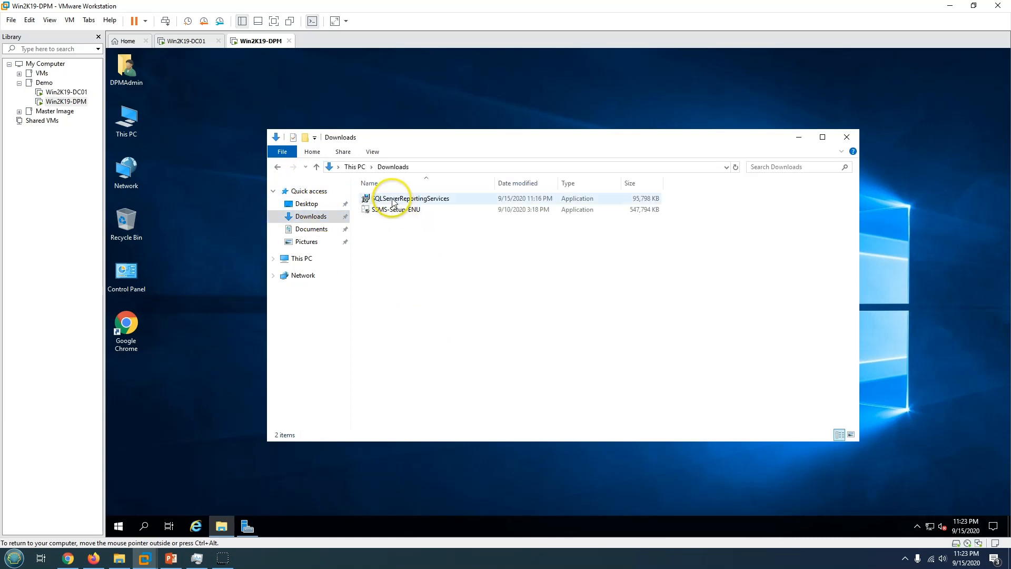
{"action": "double_click", "coordinate": [414, 203]}
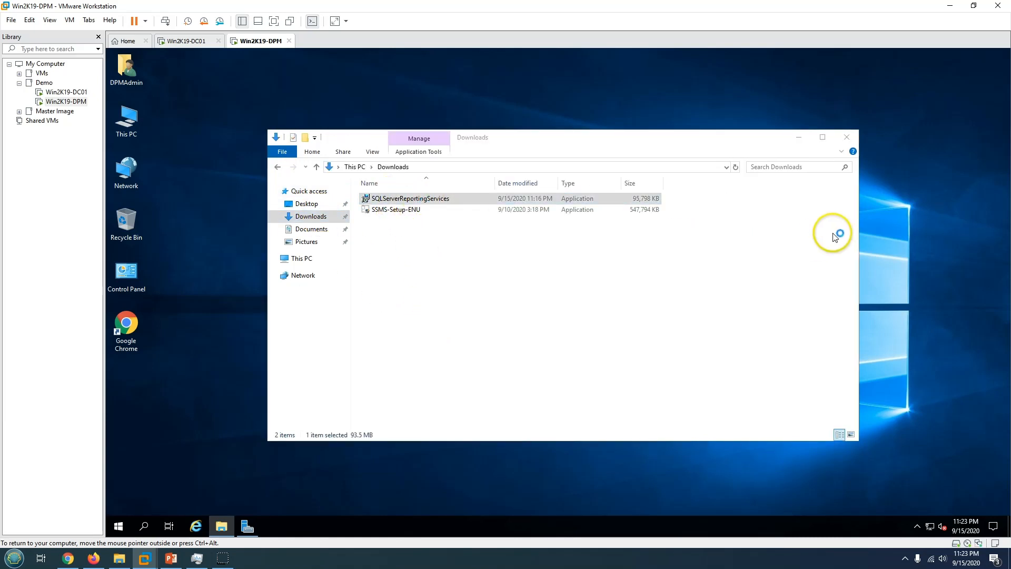
{"action": "left_click", "coordinate": [799, 137]}
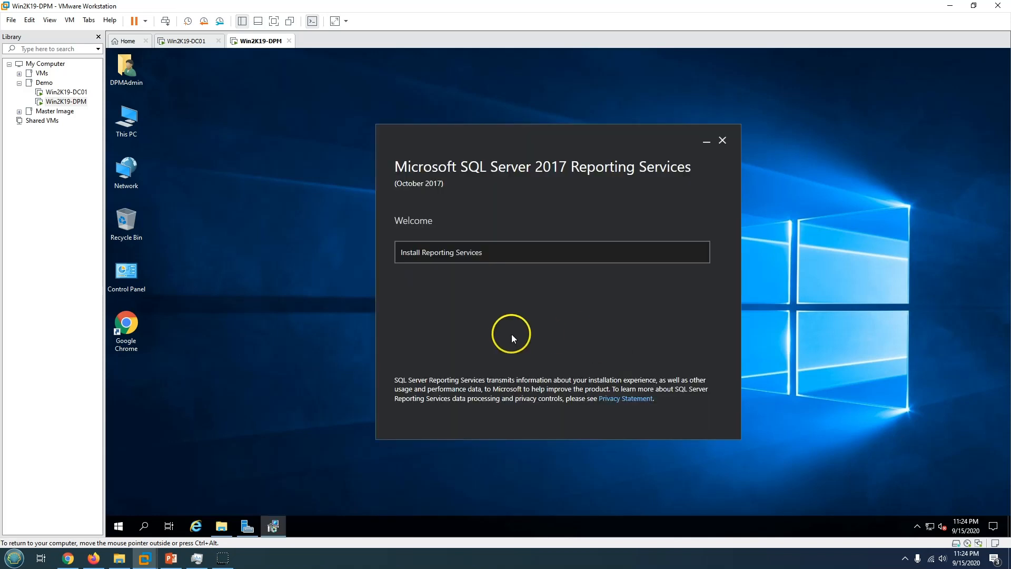
Keep the Evaluation edition, accept the license terms, and choose to install Reporting Services only.
{"action": "left_click", "coordinate": [435, 256]}
{"action": "left_click", "coordinate": [491, 255]}
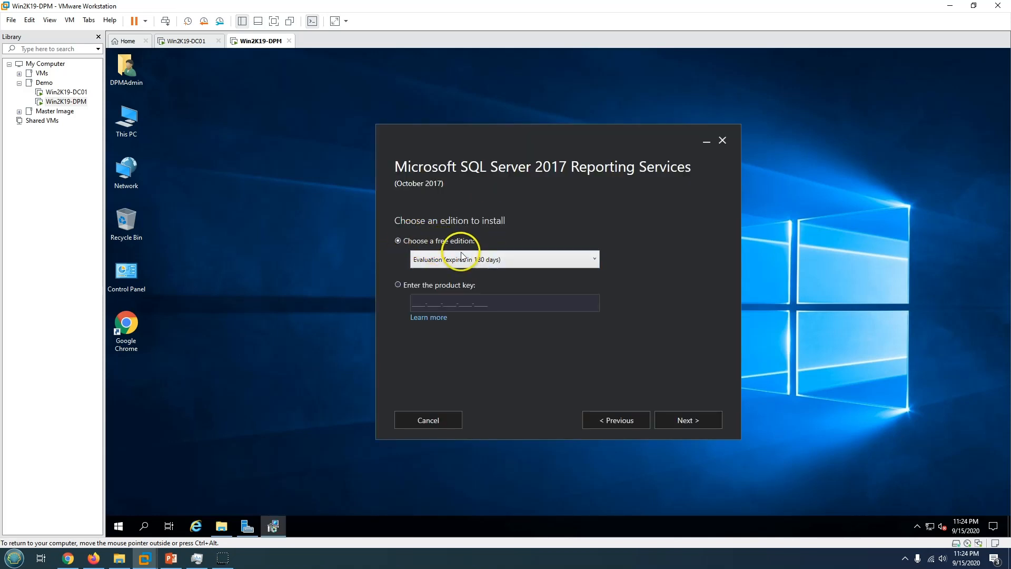
{"action": "left_click", "coordinate": [477, 261]}
{"action": "left_click", "coordinate": [478, 265]}
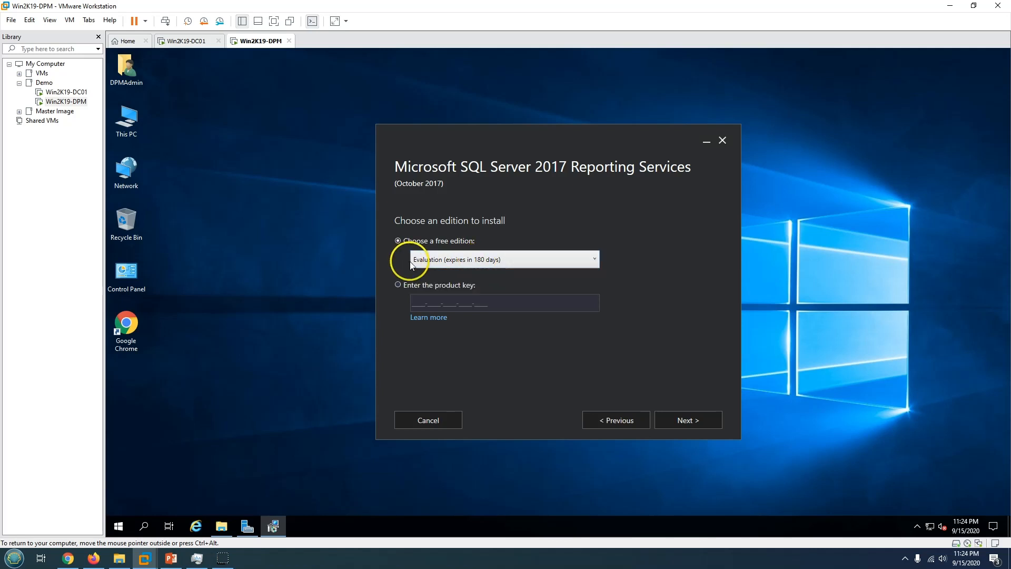
{"action": "left_click", "coordinate": [695, 421]}
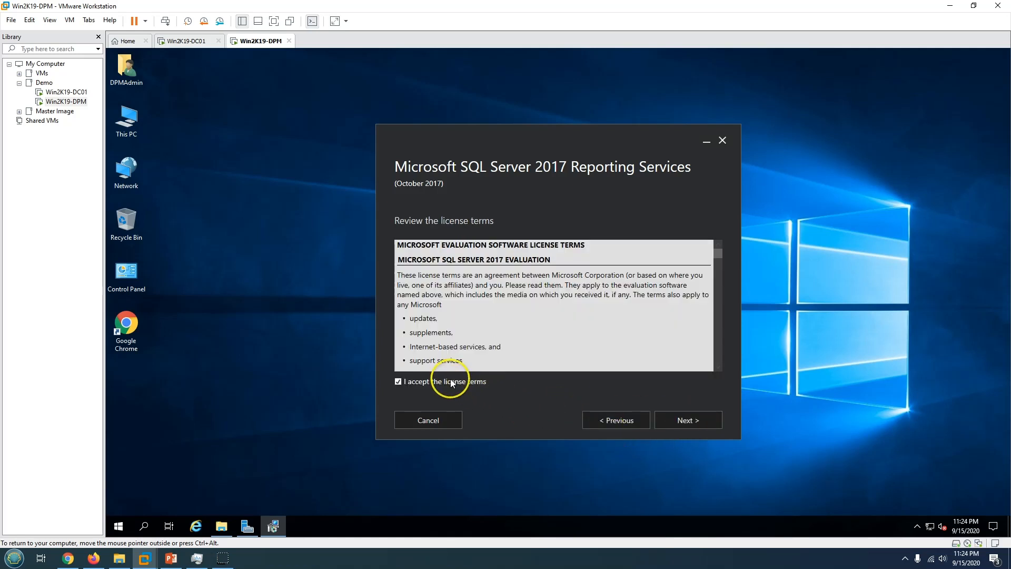
{"action": "left_click", "coordinate": [695, 421]}
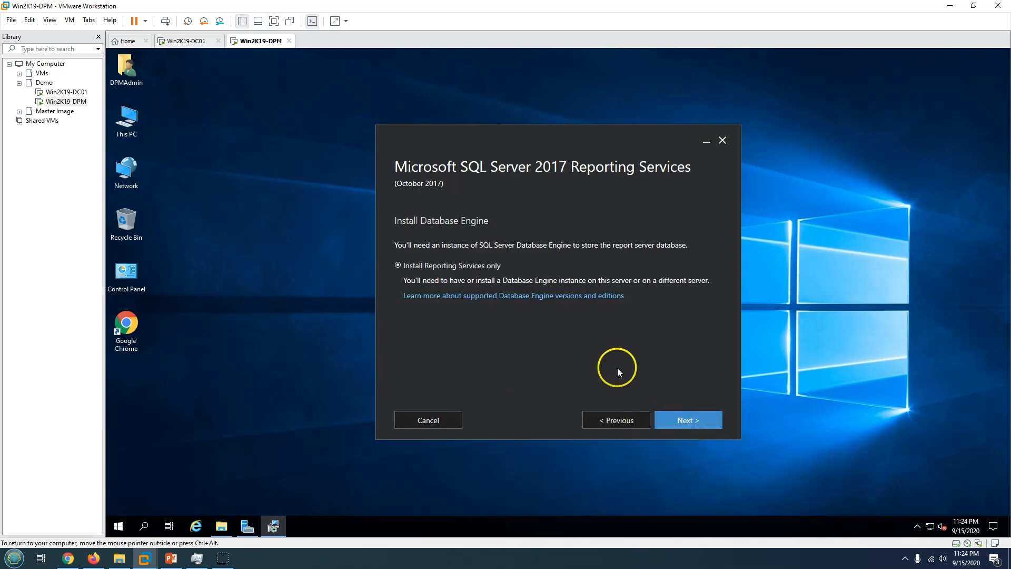
{"action": "left_click", "coordinate": [489, 268]}
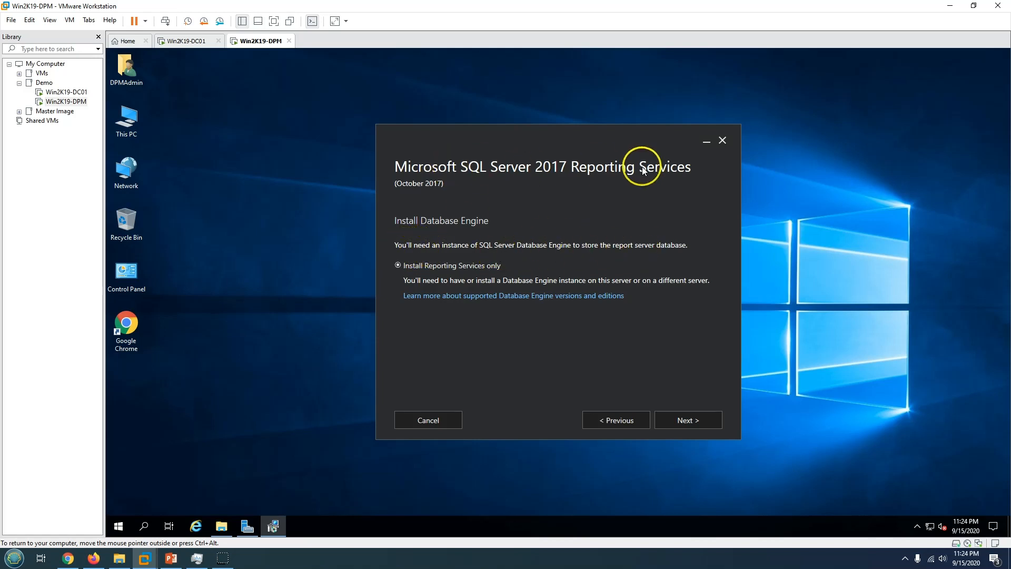
Install SQL Server 2017 Reporting Services, approving the UAC prompt, until Setup completed appears.
{"action": "left_click", "coordinate": [691, 419]}
{"action": "left_click", "coordinate": [690, 420]}
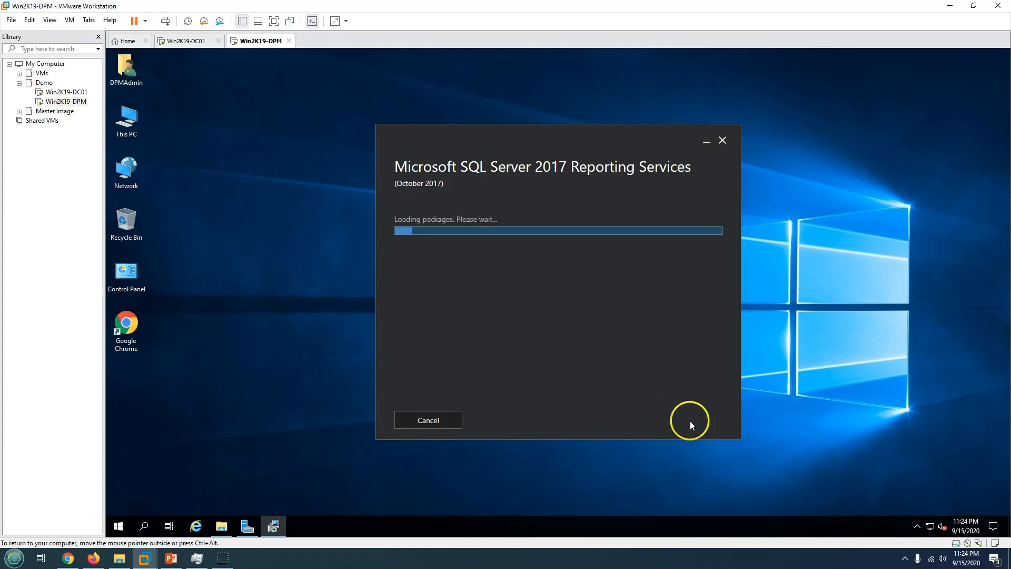
{"action": "left_click", "coordinate": [509, 359]}
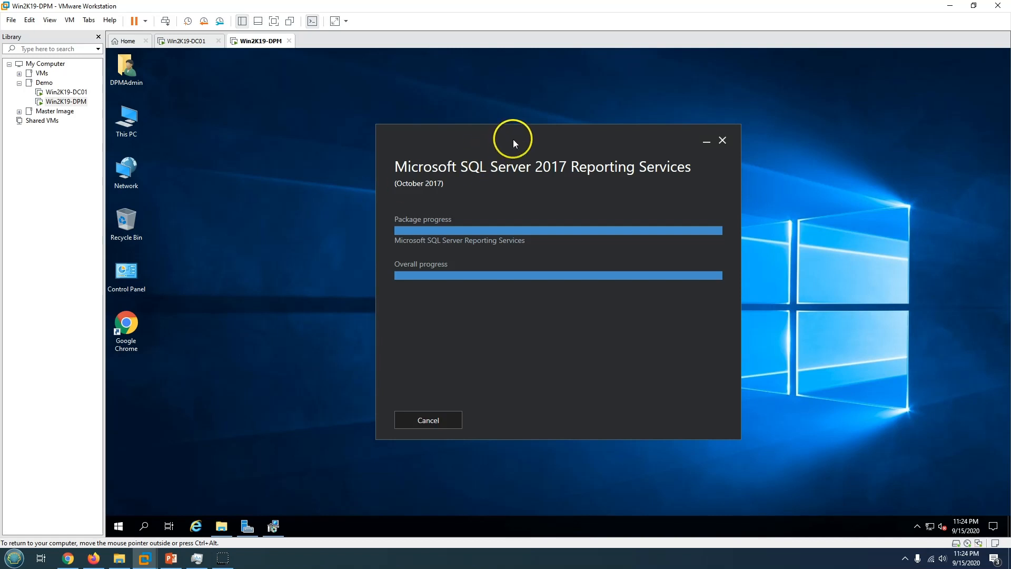
{"action": "left_click_drag", "start_coordinate": [513, 139], "coordinate": [553, 121]}
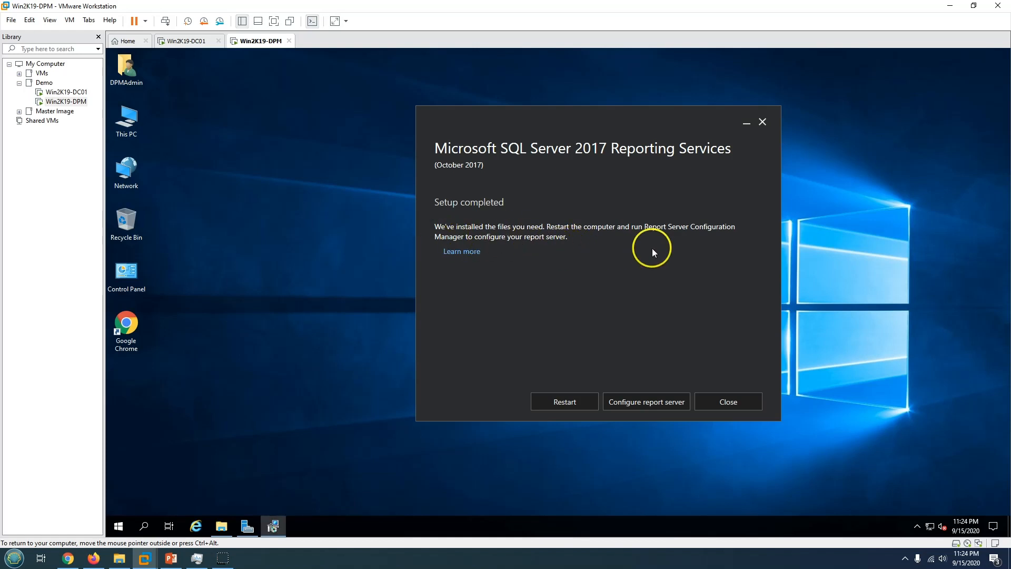
Launch Report Server Configuration Manager, connect to the WIN2K19-DPM\SSRS instance, and maximize the window.
{"action": "left_click", "coordinate": [649, 402]}
{"action": "left_click", "coordinate": [515, 360]}
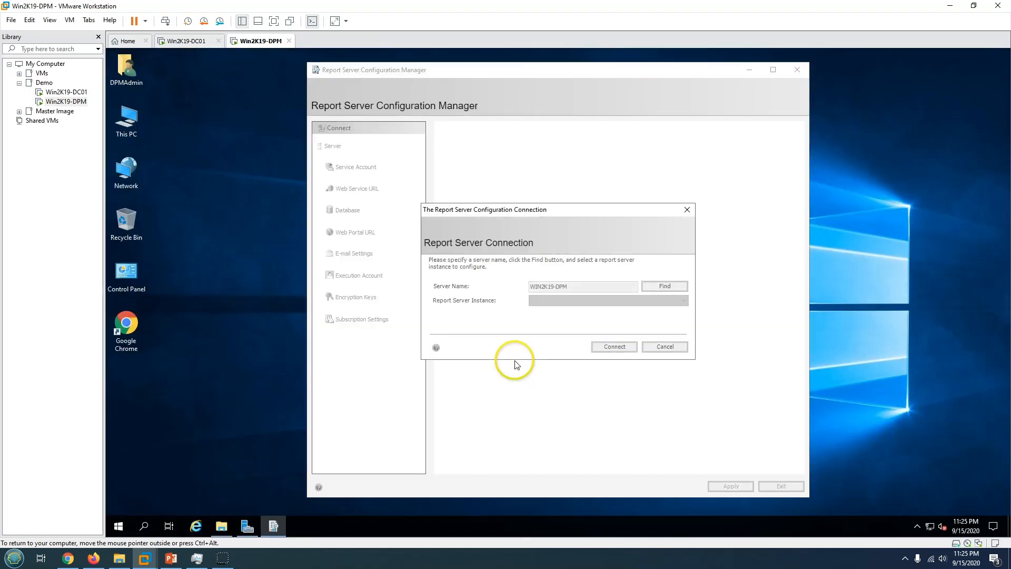
{"action": "left_click", "coordinate": [565, 299]}
{"action": "left_click", "coordinate": [565, 301]}
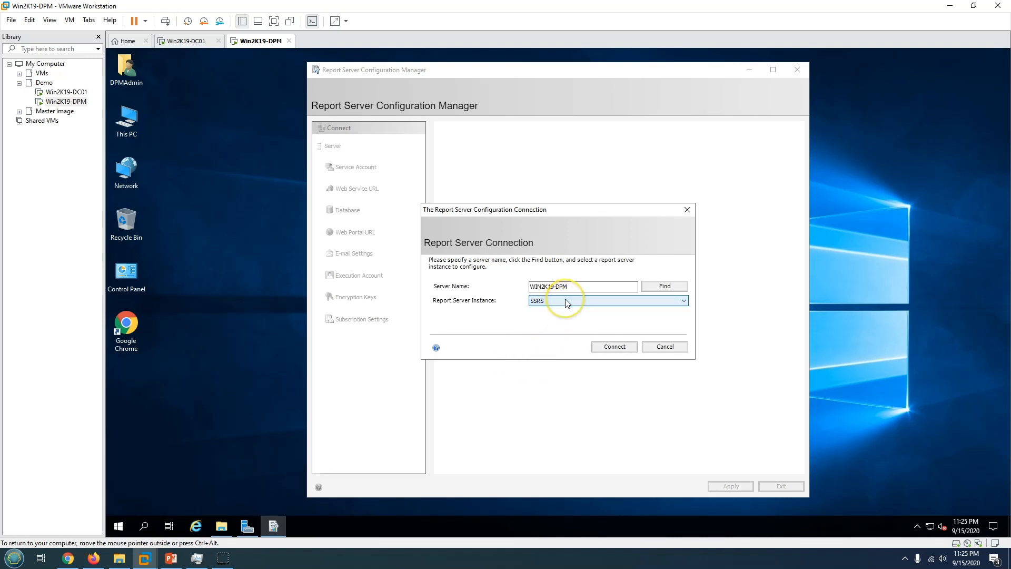
{"action": "left_click_drag", "start_coordinate": [566, 286], "coordinate": [504, 286]}
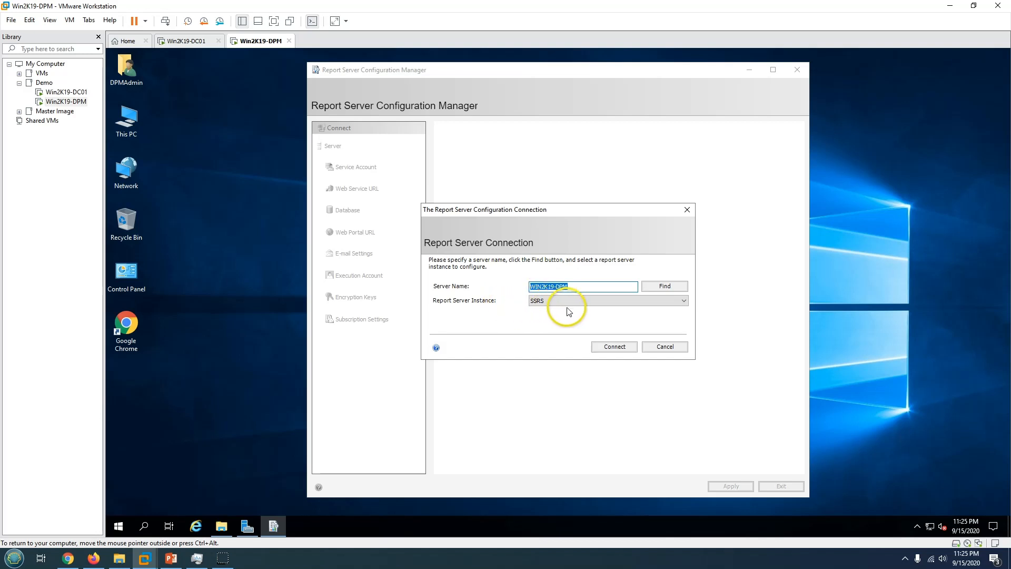
{"action": "left_click", "coordinate": [545, 302]}
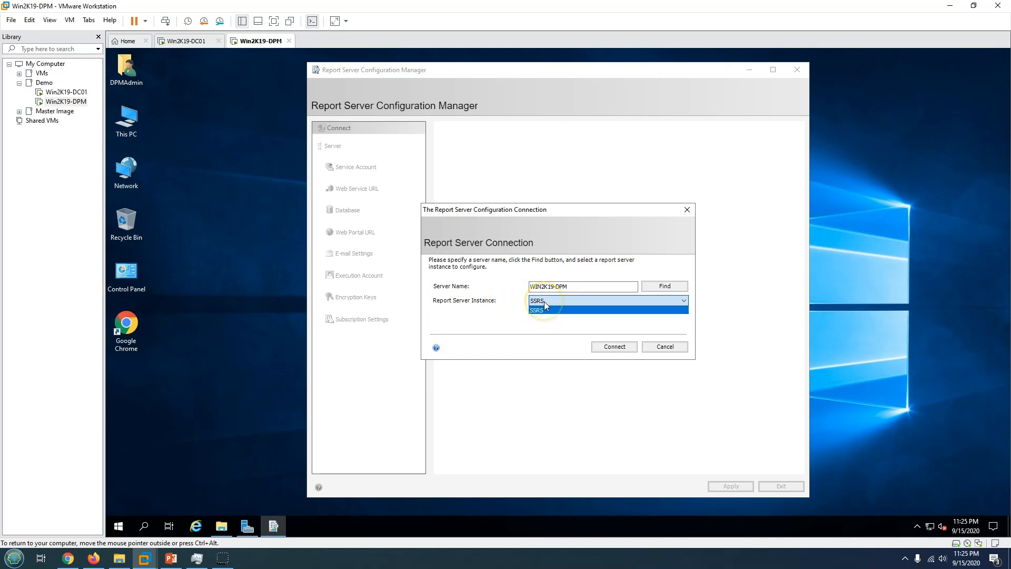
{"action": "left_click", "coordinate": [601, 326]}
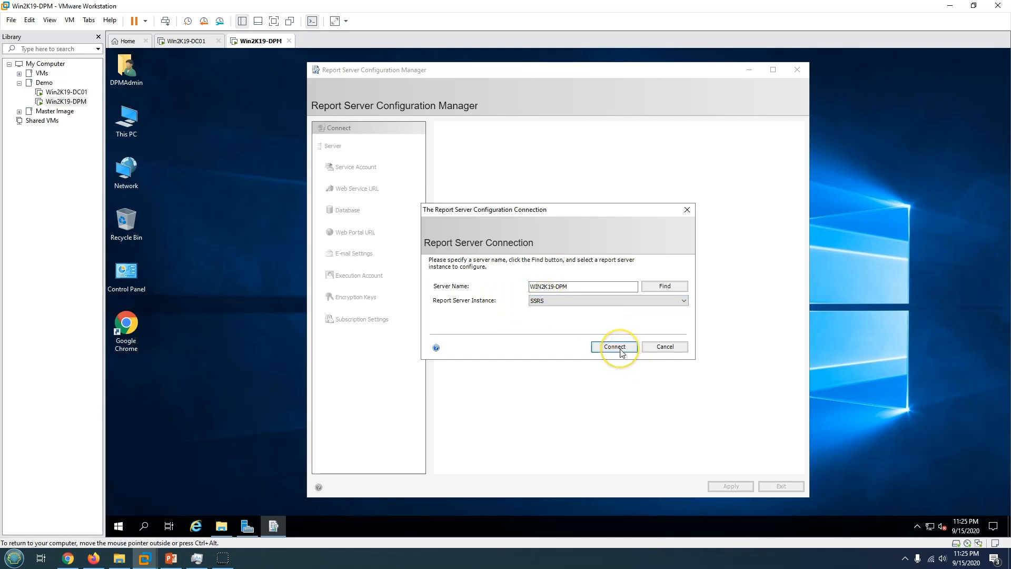
{"action": "left_click", "coordinate": [614, 347]}
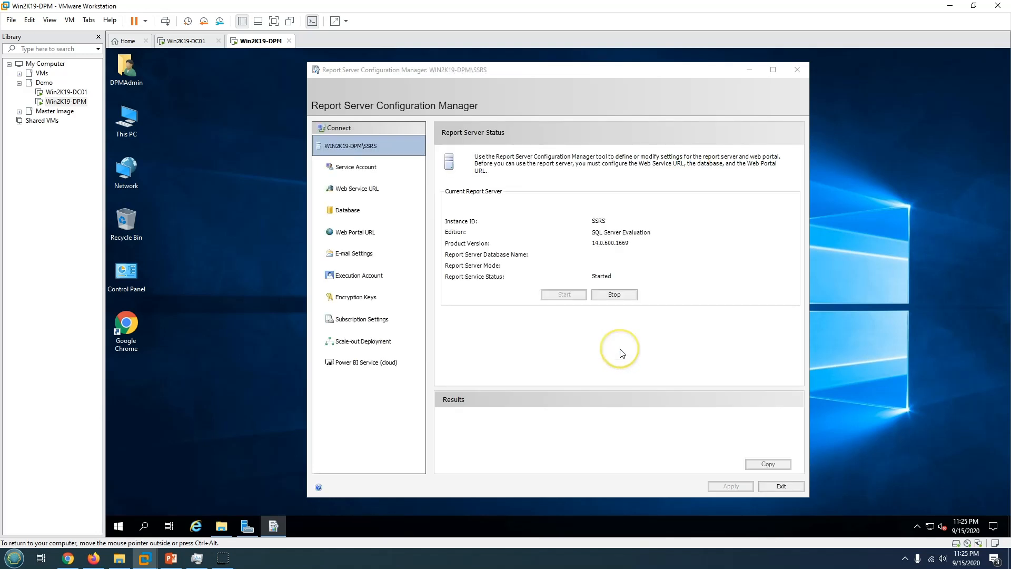
{"action": "left_click", "coordinate": [774, 70]}
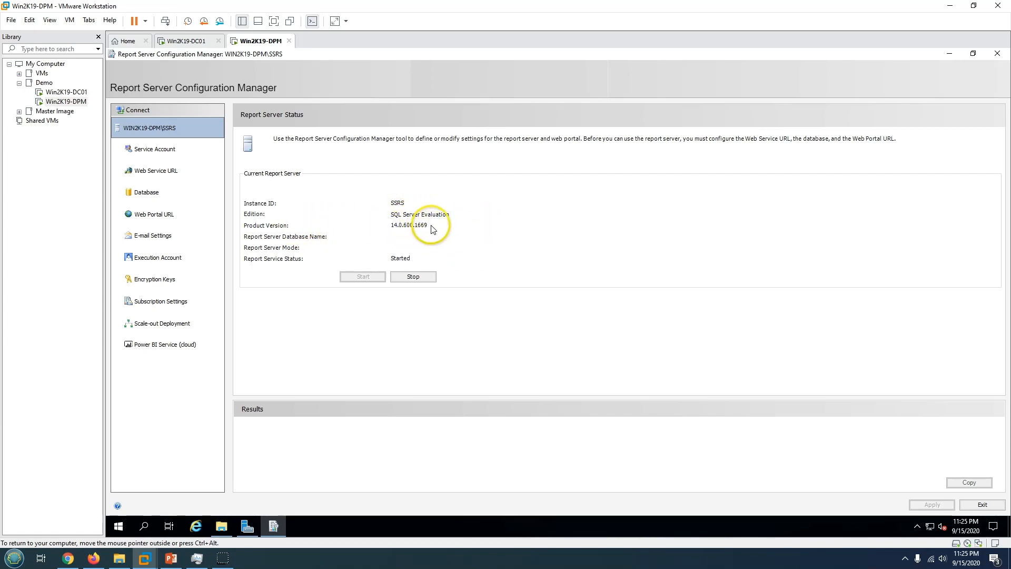
Keep the report server service account as built-in Network Service and apply it.
{"action": "left_click", "coordinate": [161, 150]}
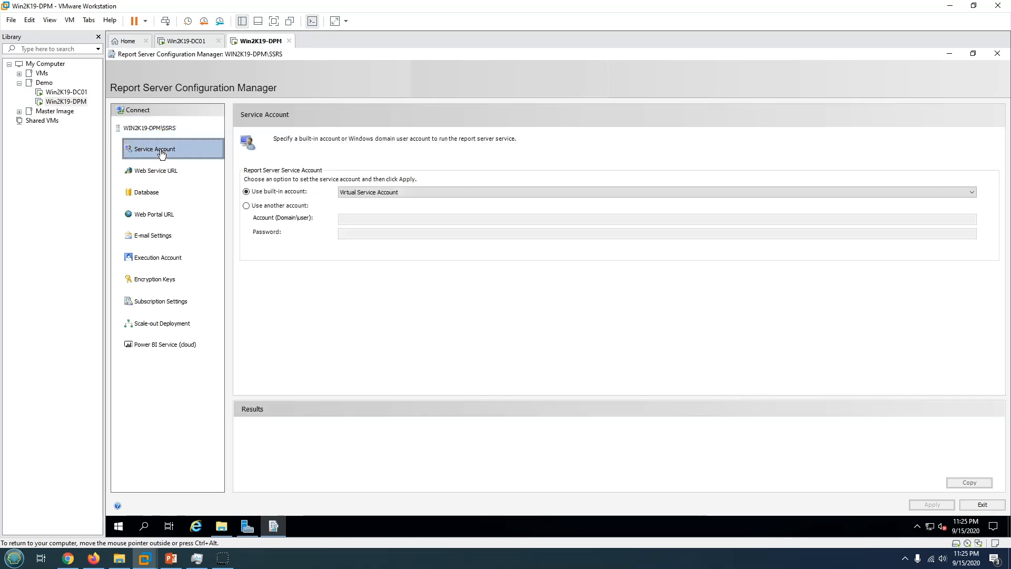
{"action": "left_click", "coordinate": [387, 198]}
{"action": "left_click", "coordinate": [377, 206]}
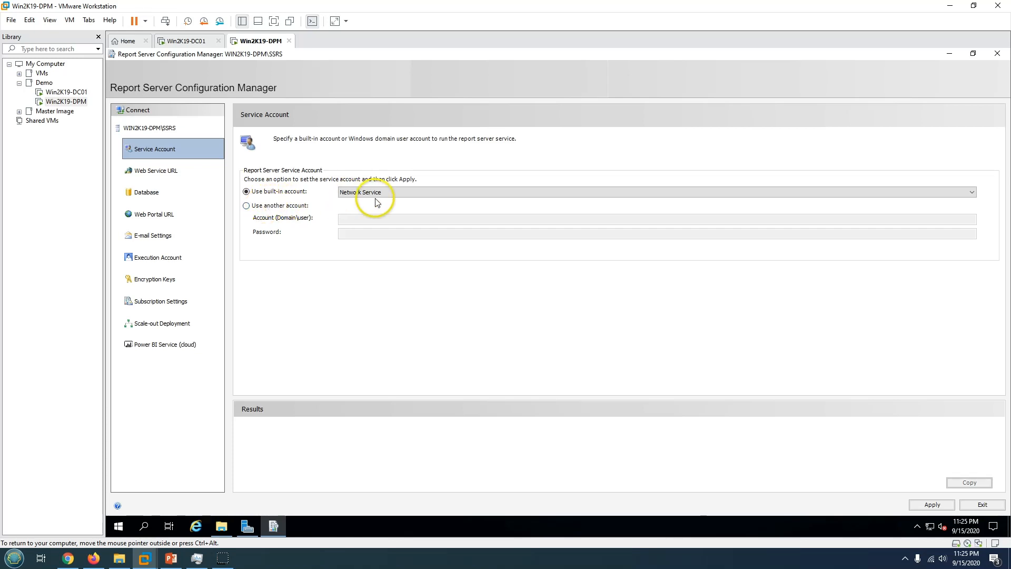
{"action": "left_click", "coordinate": [378, 190]}
{"action": "left_click", "coordinate": [375, 200]}
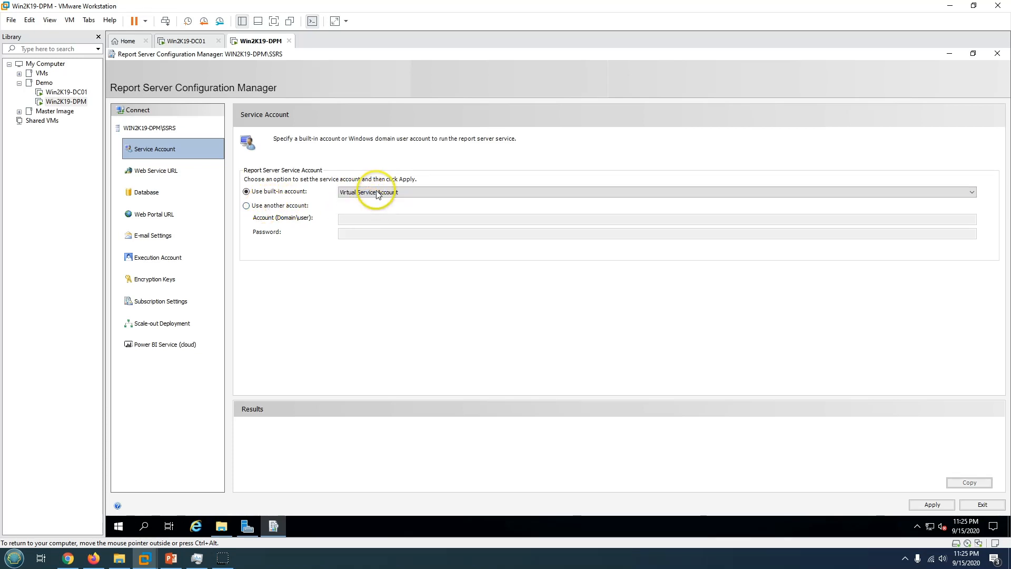
{"action": "left_click", "coordinate": [377, 193]}
{"action": "left_click", "coordinate": [369, 207]}
{"action": "left_click", "coordinate": [282, 207]}
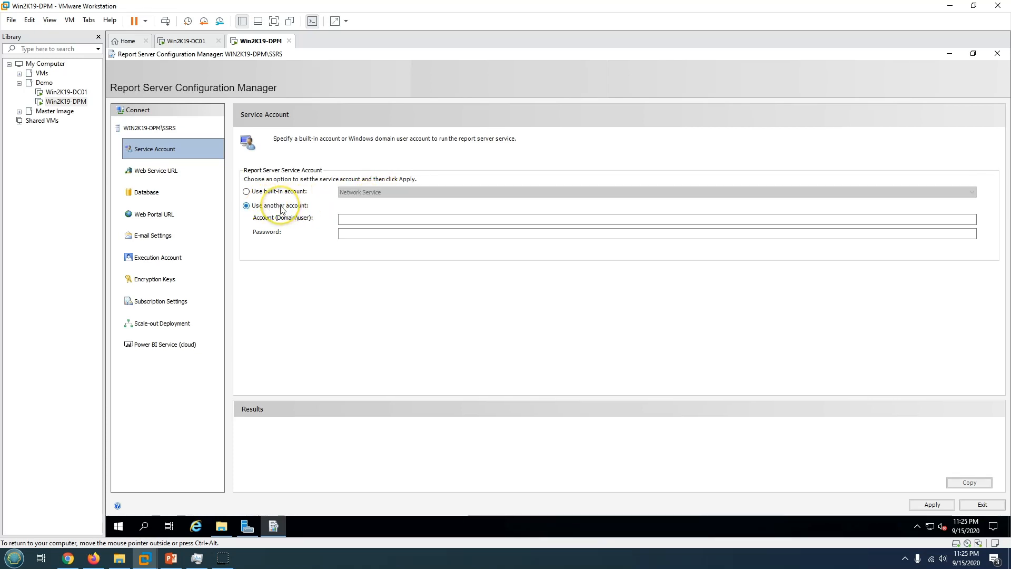
{"action": "left_click", "coordinate": [280, 193]}
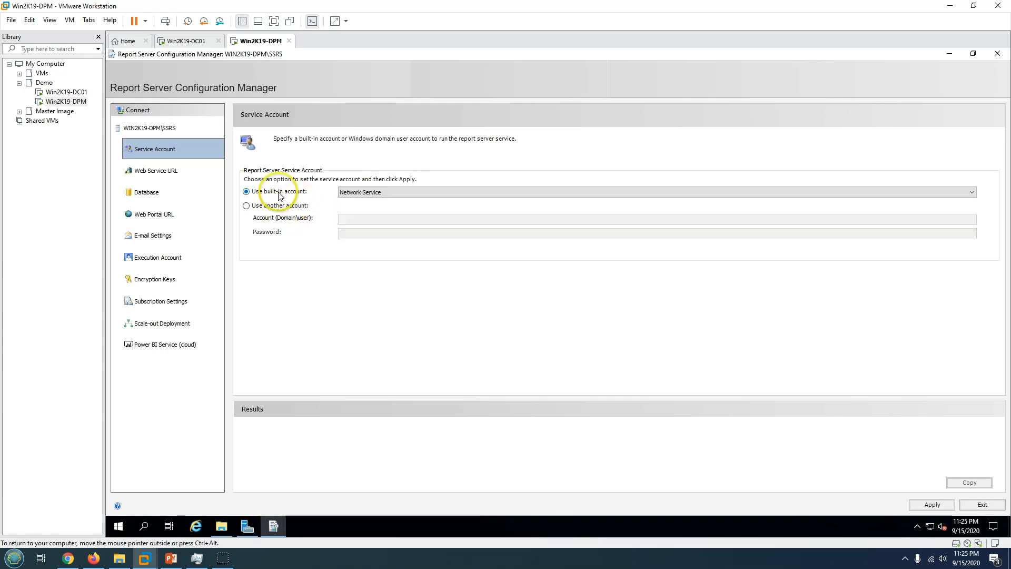
{"action": "left_click", "coordinate": [355, 193]}
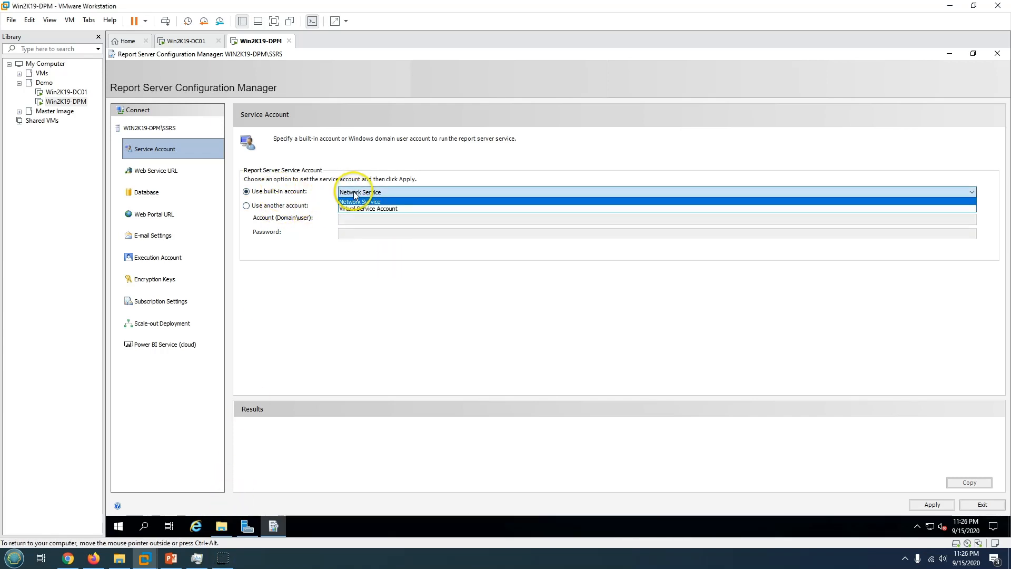
{"action": "left_click", "coordinate": [358, 202]}
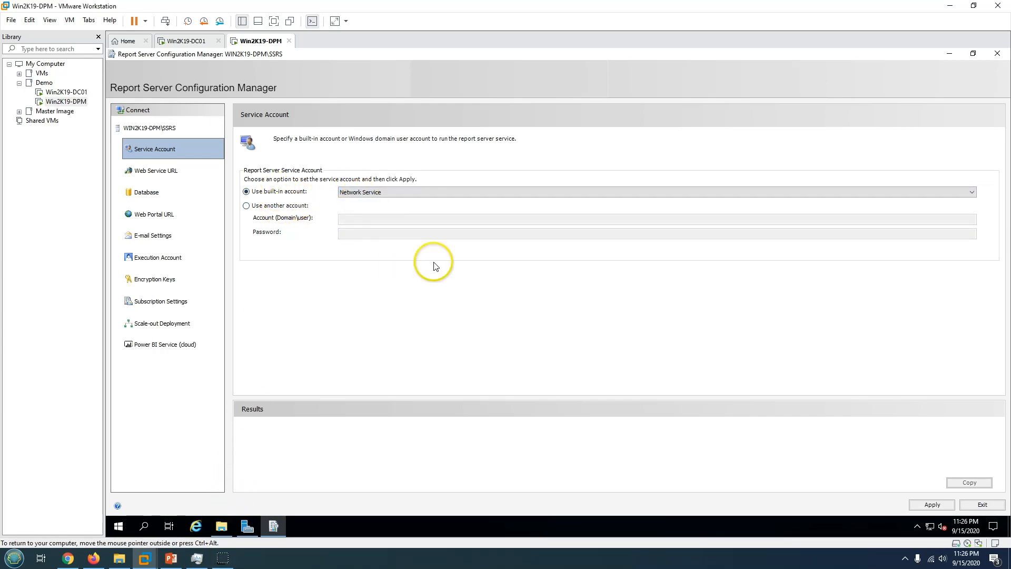
{"action": "left_click", "coordinate": [932, 508]}
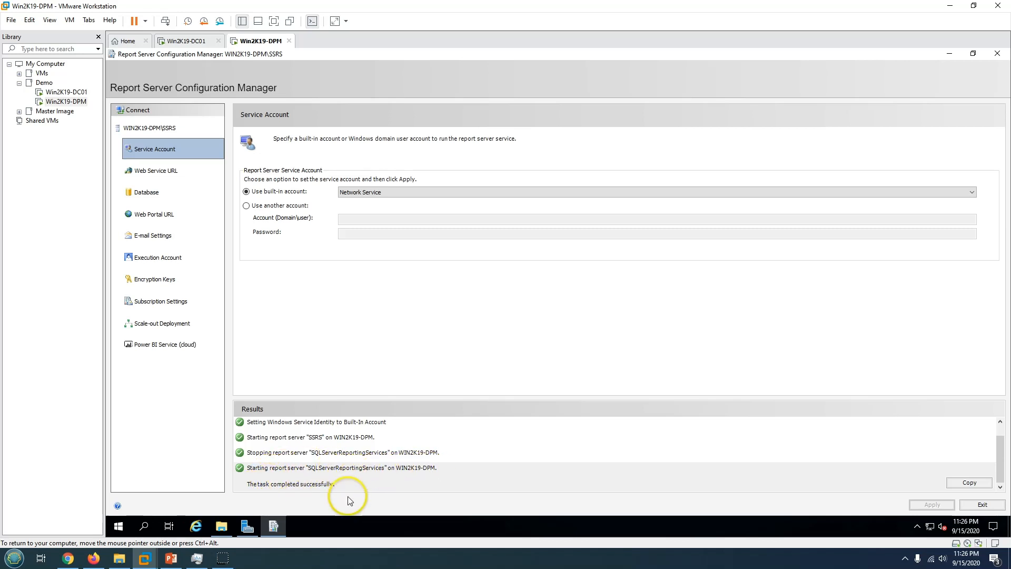
Change the web service virtual directory to ReportServer_DPM on port 80 and apply it.
{"action": "left_click", "coordinate": [147, 177]}
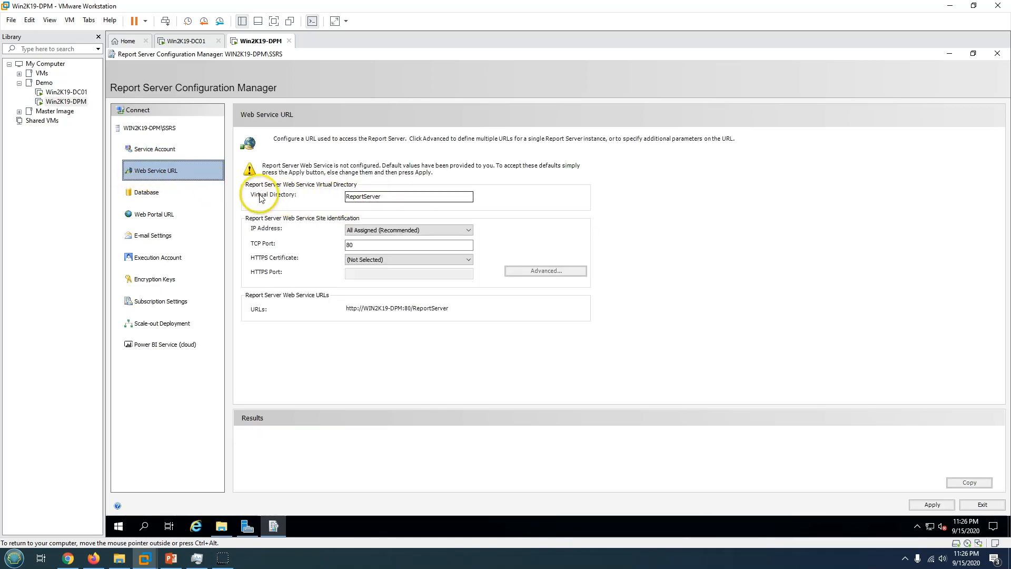
{"action": "left_click", "coordinate": [394, 197]}
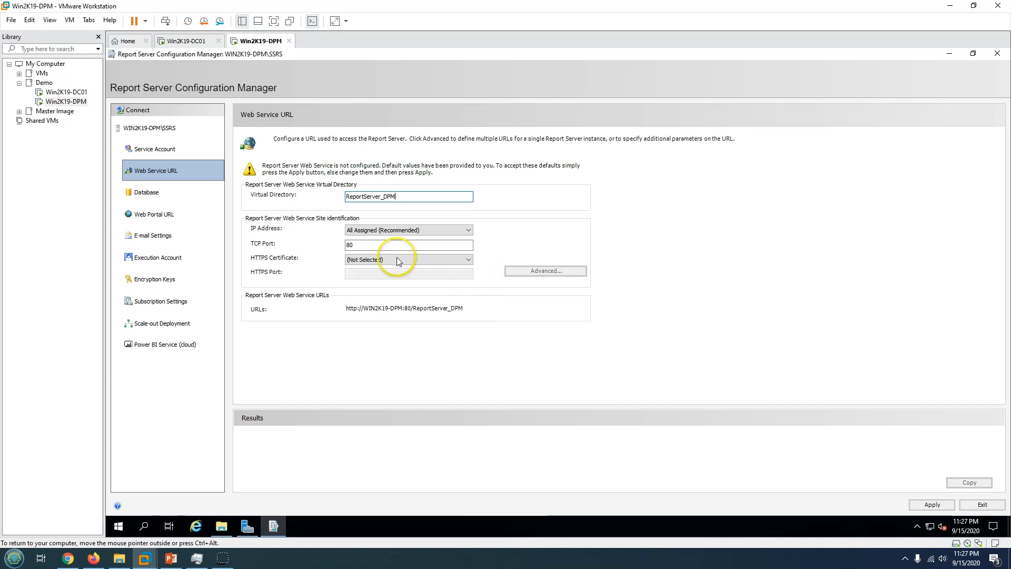
{"action": "left_click", "coordinate": [932, 505]}
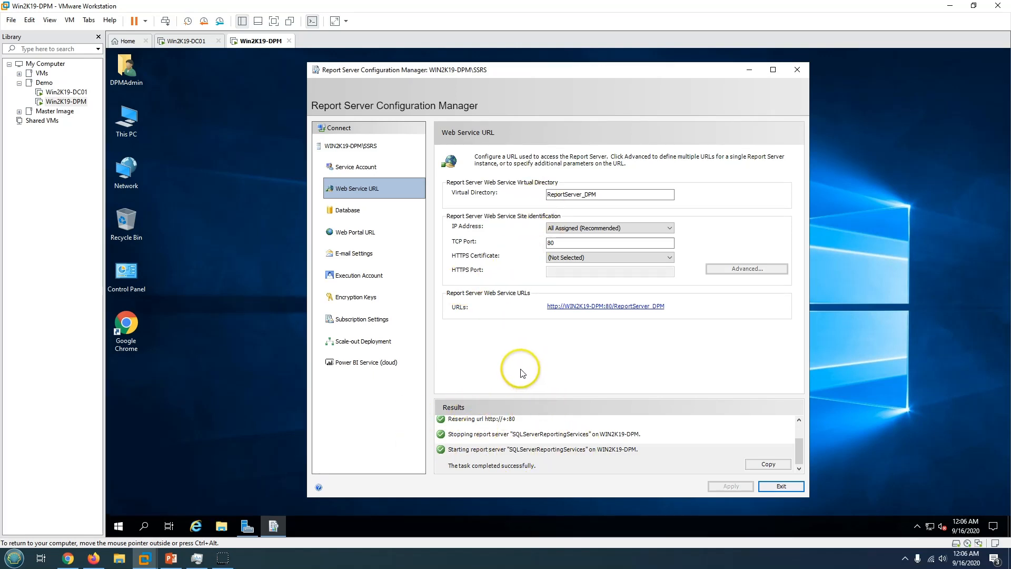
Start the Change Database wizard, choosing to create a new report server database.
{"action": "left_click", "coordinate": [369, 213]}
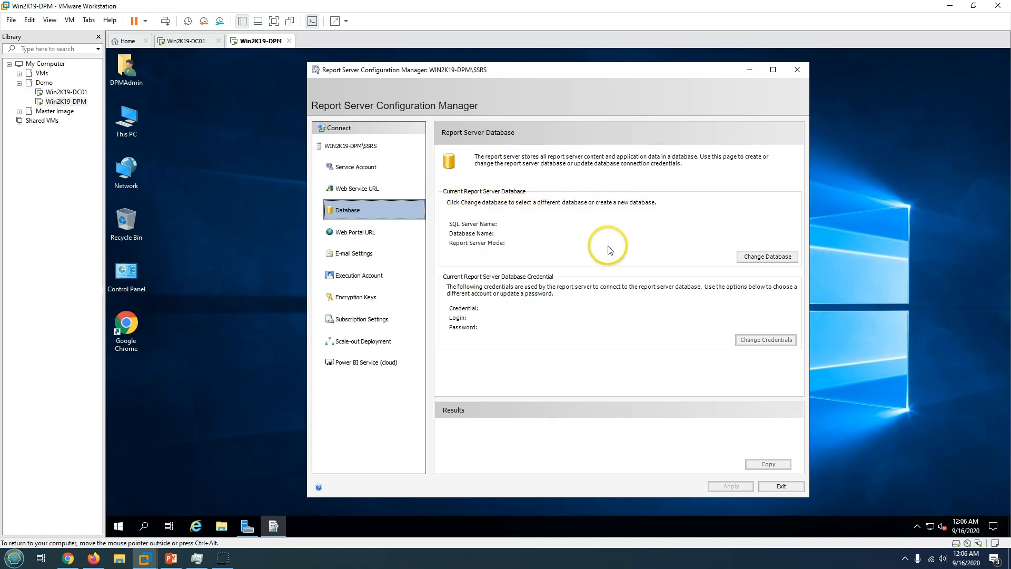
{"action": "left_click", "coordinate": [756, 259]}
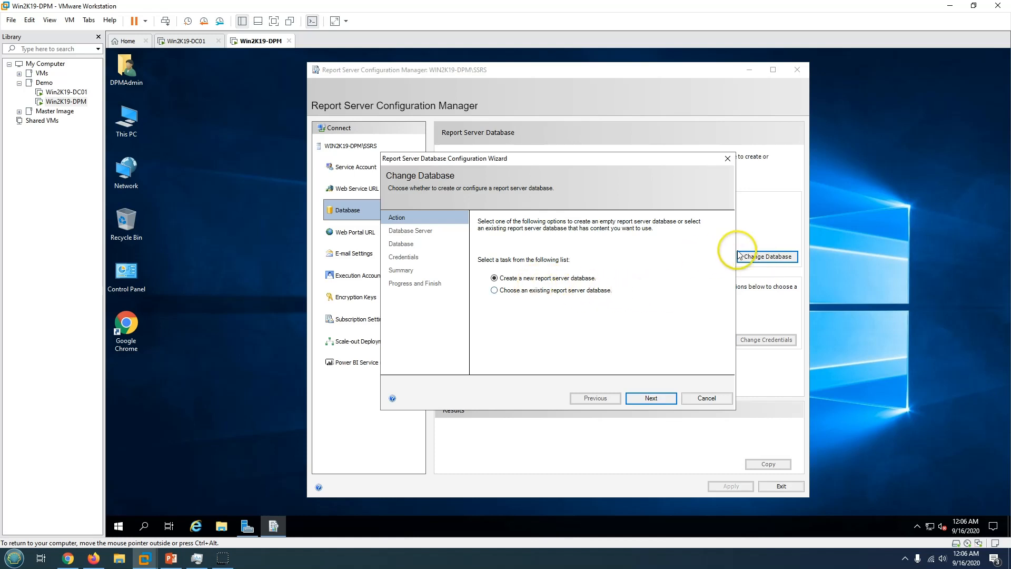
{"action": "left_click", "coordinate": [515, 293]}
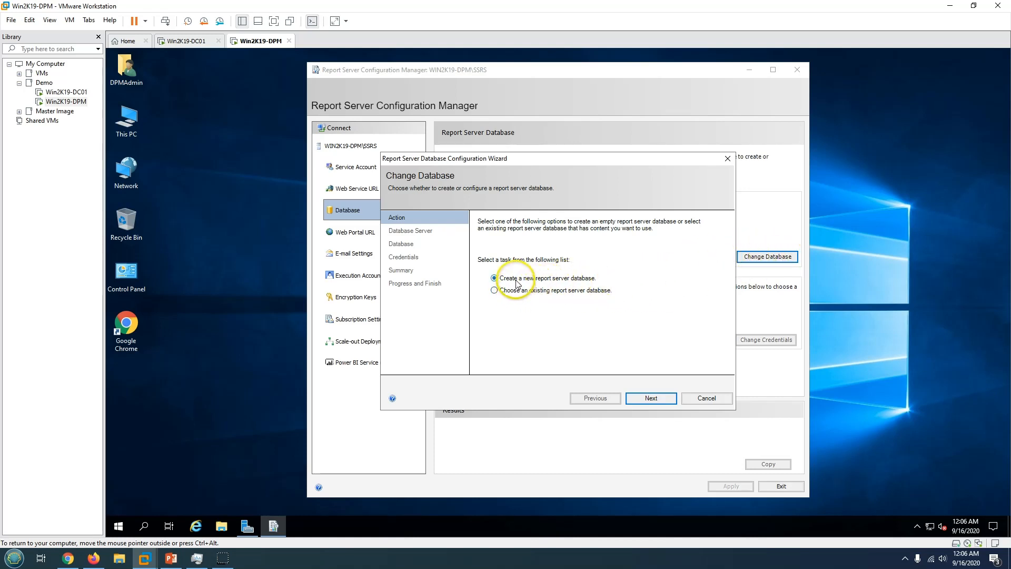
{"action": "left_click", "coordinate": [652, 399]}
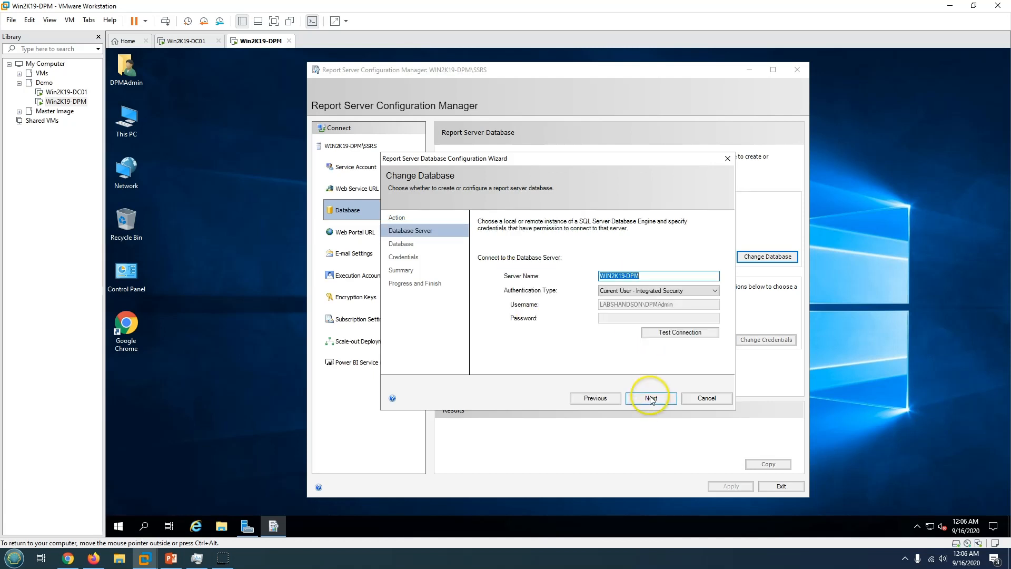
Keep current-user Integrated Security and verify the connection to WIN2K19-DPM succeeds.
{"action": "left_click", "coordinate": [656, 292]}
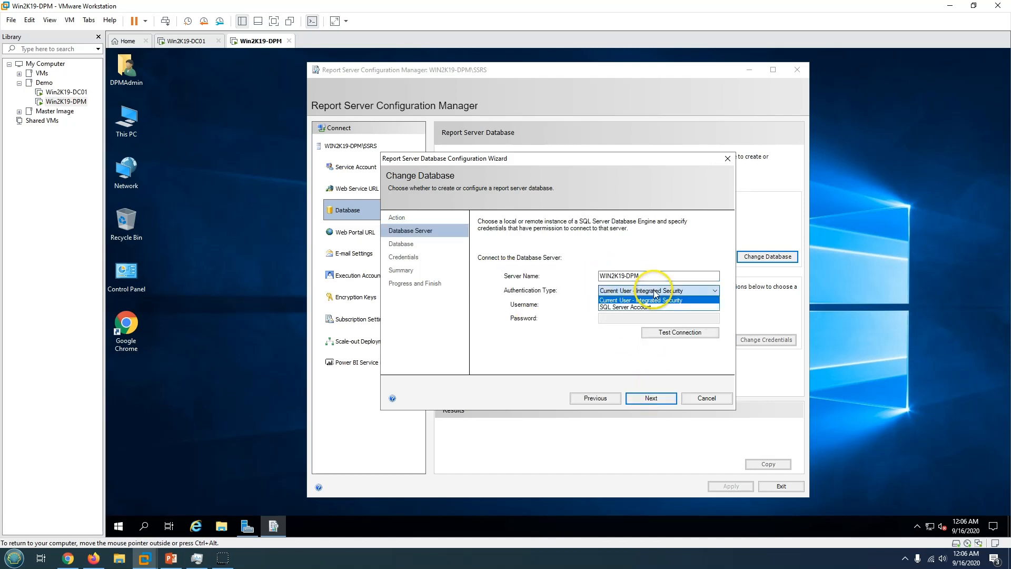
{"action": "left_click", "coordinate": [626, 301]}
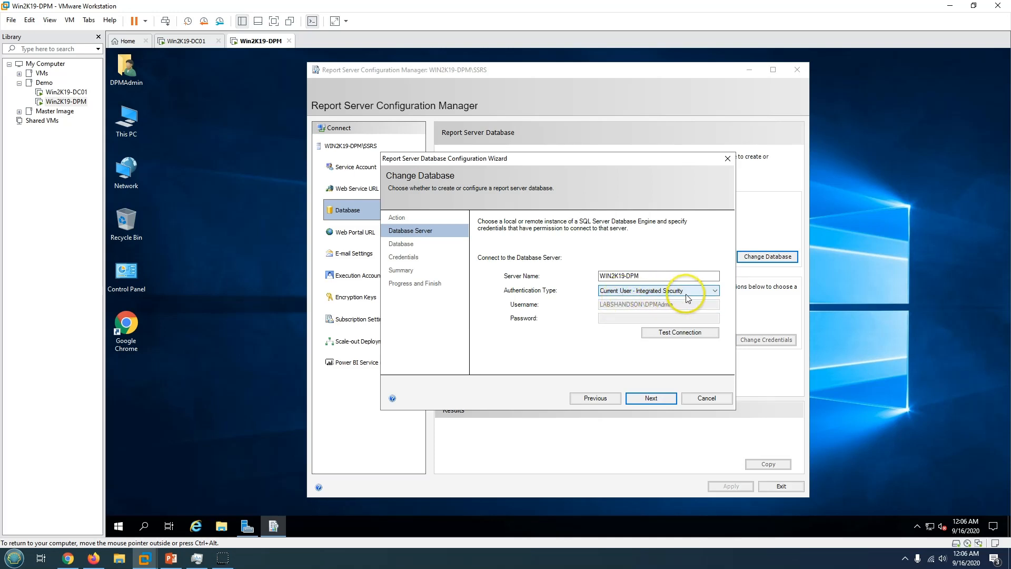
{"action": "left_click", "coordinate": [676, 338]}
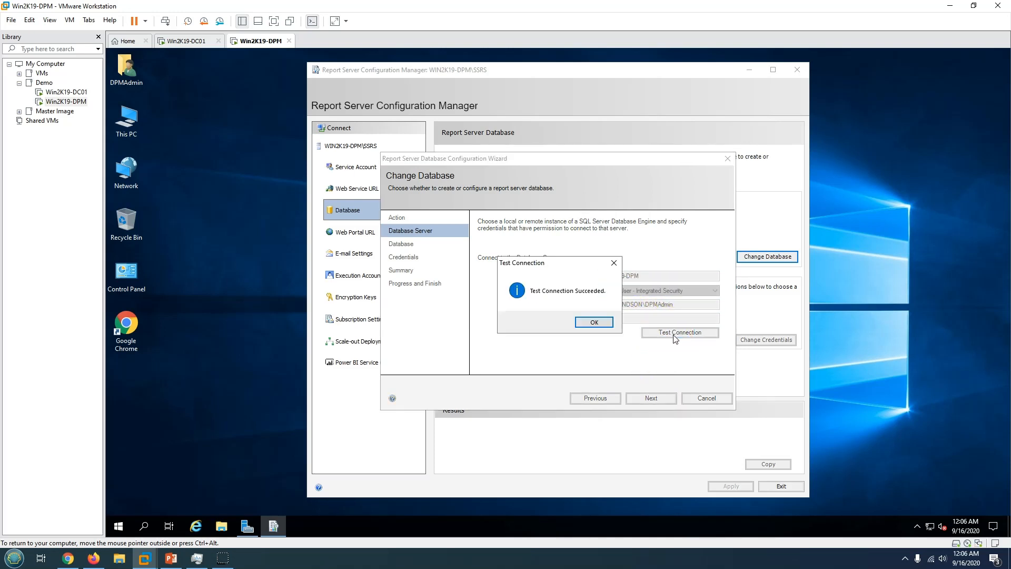
{"action": "left_click", "coordinate": [592, 322]}
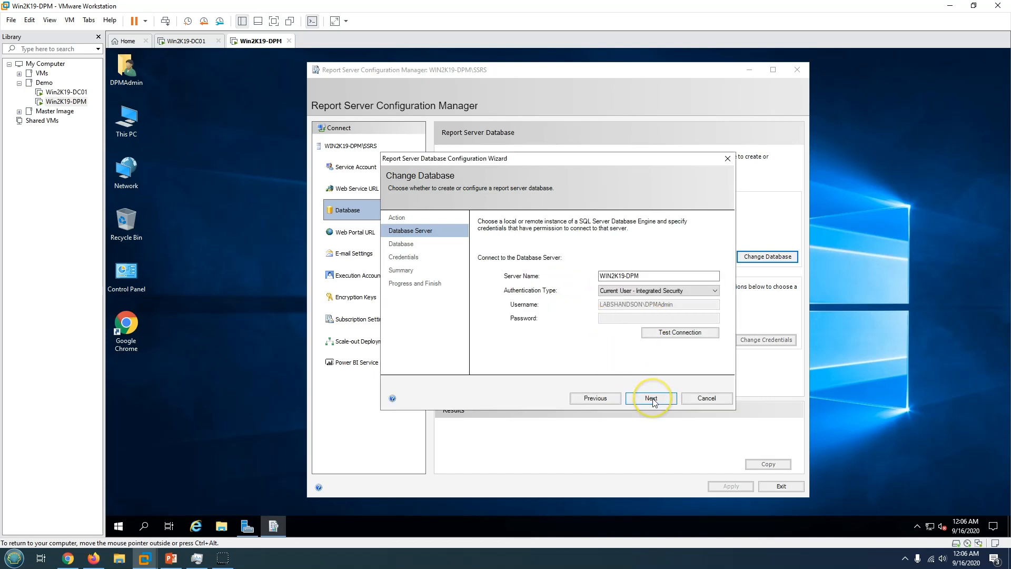
Name the new database DPM_ReportingDB and keep English (United States) as its language.
{"action": "left_click", "coordinate": [651, 398]}
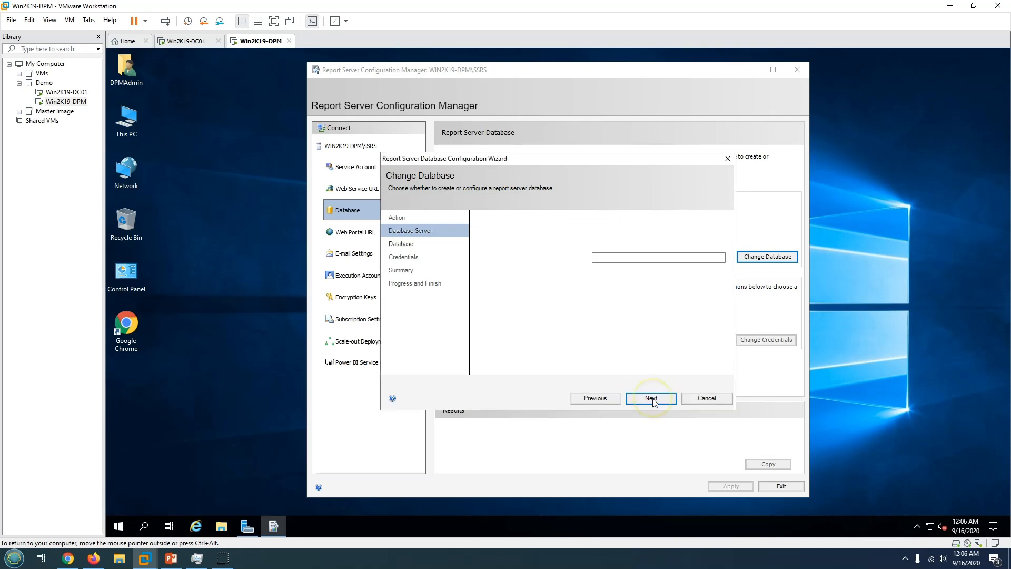
{"action": "left_click", "coordinate": [641, 258]}
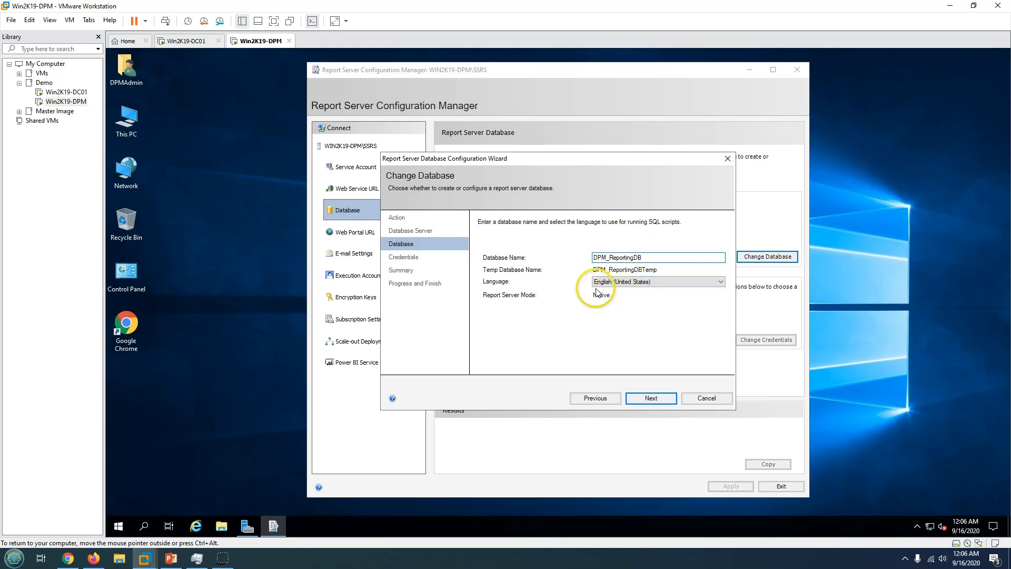
{"action": "left_click", "coordinate": [642, 285]}
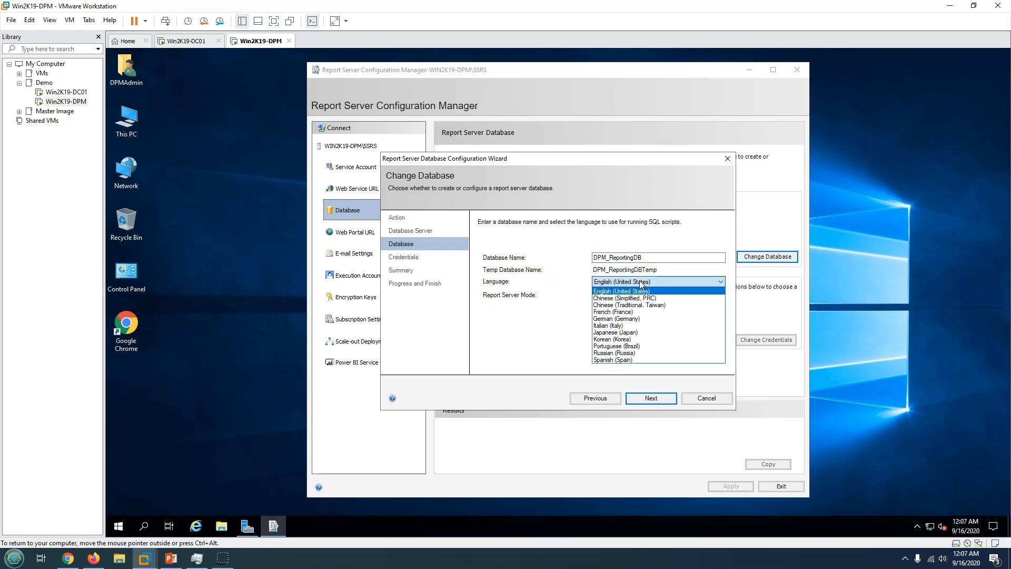
{"action": "left_click", "coordinate": [514, 315]}
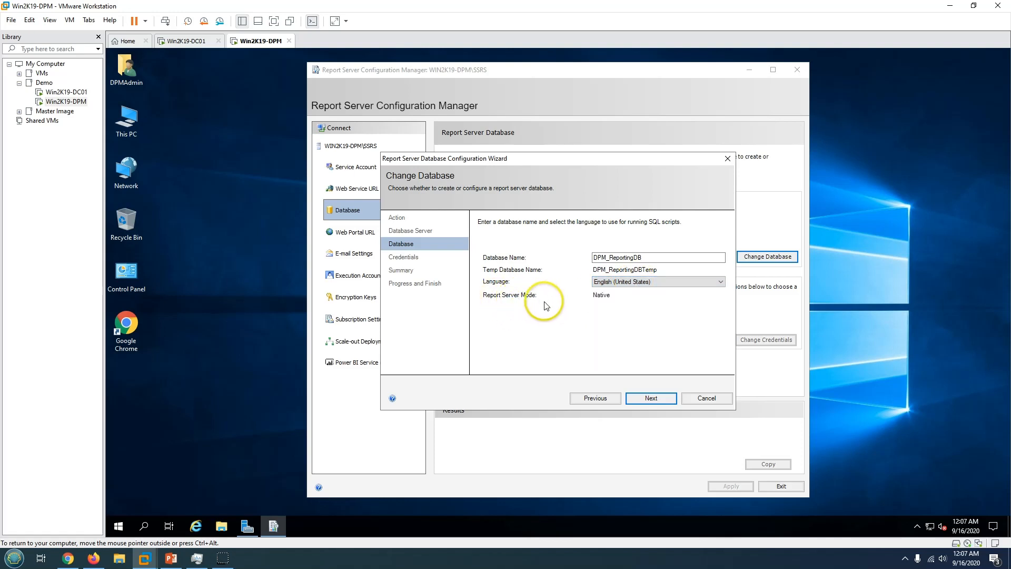
Keep Service Credentials authentication and start creating the DPM_ReportingDB database from the summary.
{"action": "left_click", "coordinate": [651, 398]}
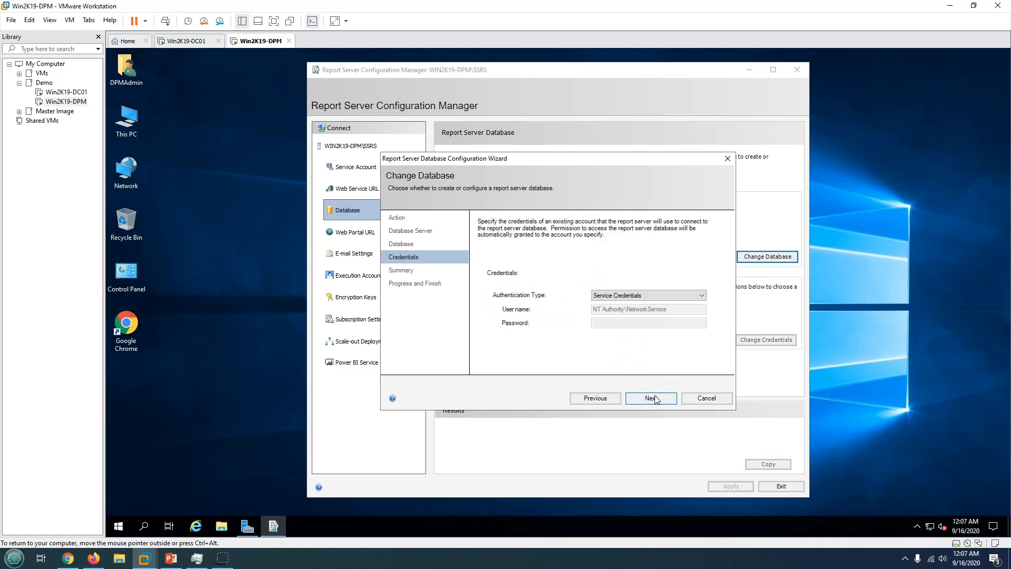
{"action": "left_click", "coordinate": [623, 296]}
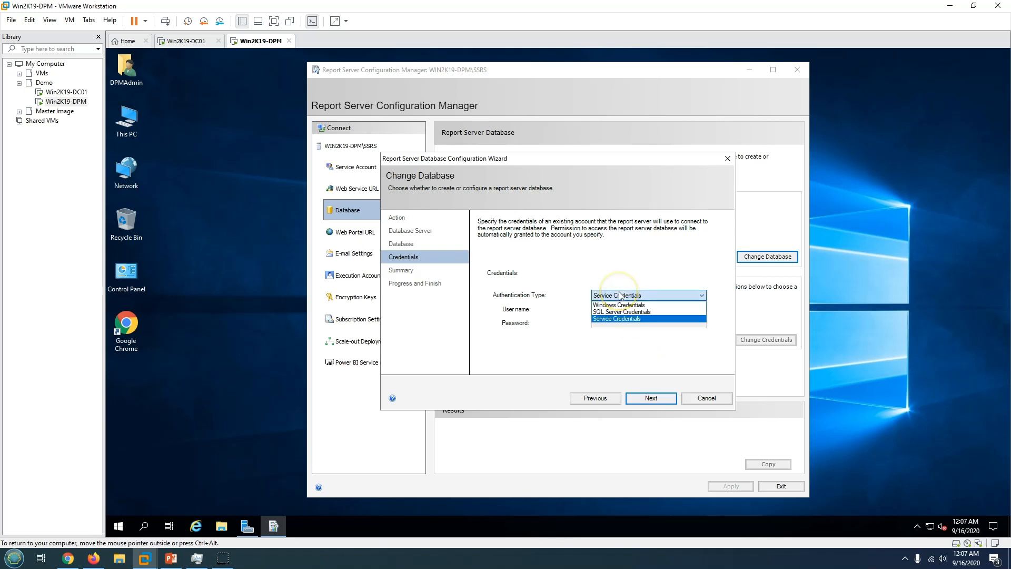
{"action": "left_click", "coordinate": [625, 319]}
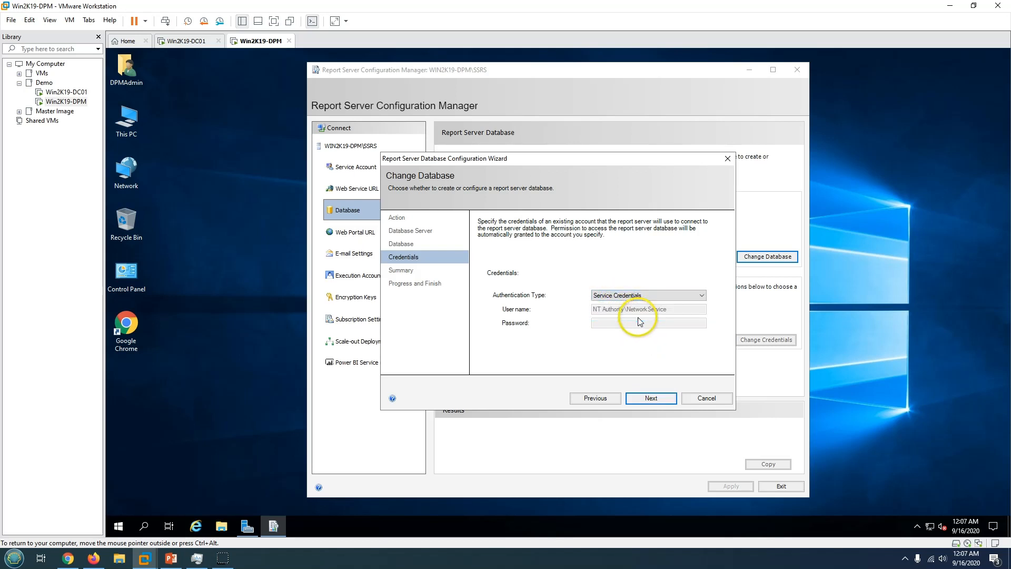
{"action": "left_click", "coordinate": [631, 296]}
{"action": "left_click", "coordinate": [631, 305]}
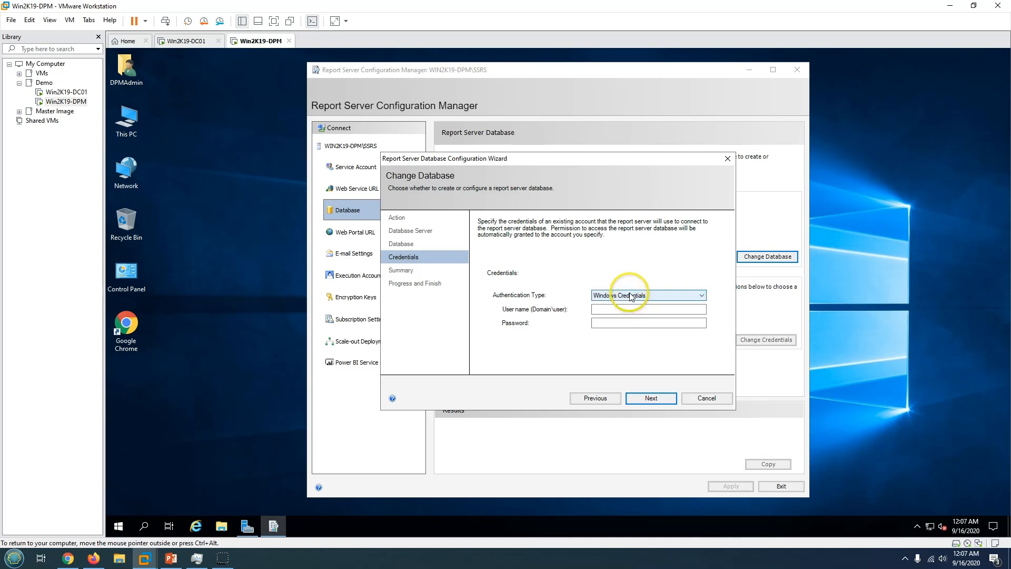
{"action": "left_click", "coordinate": [632, 297]}
{"action": "left_click", "coordinate": [632, 320]}
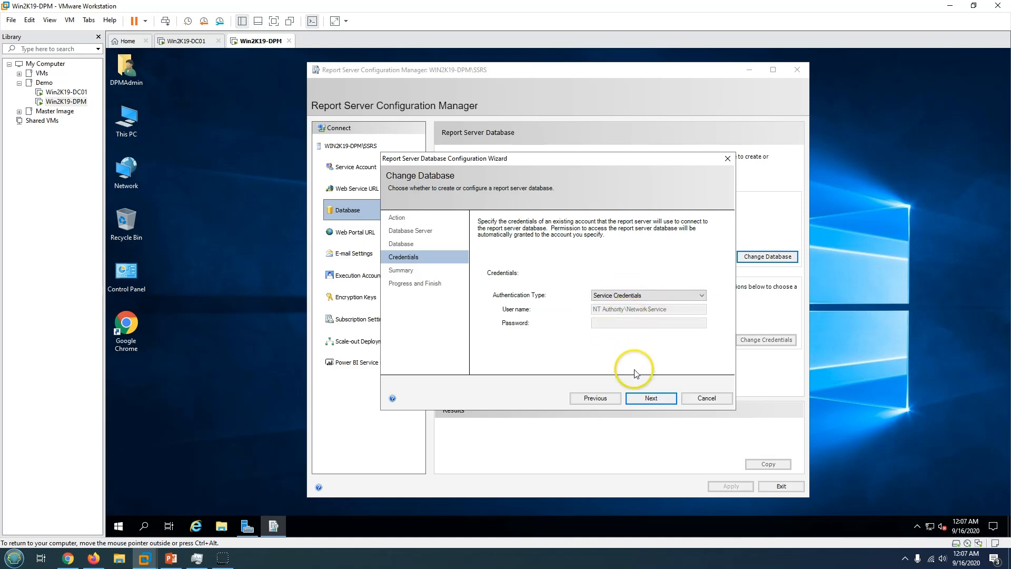
{"action": "left_click", "coordinate": [651, 400]}
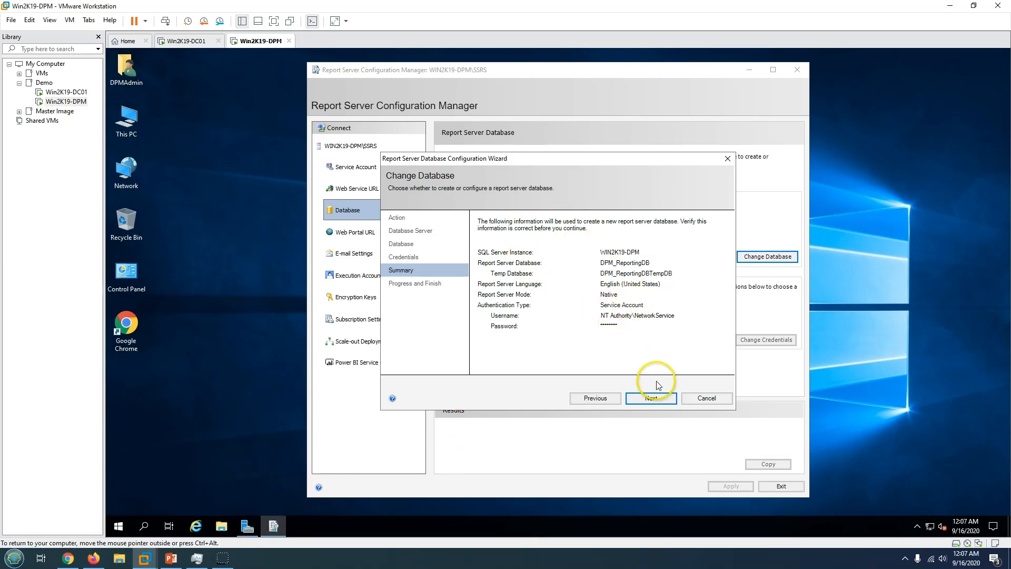
{"action": "left_click", "coordinate": [652, 398]}
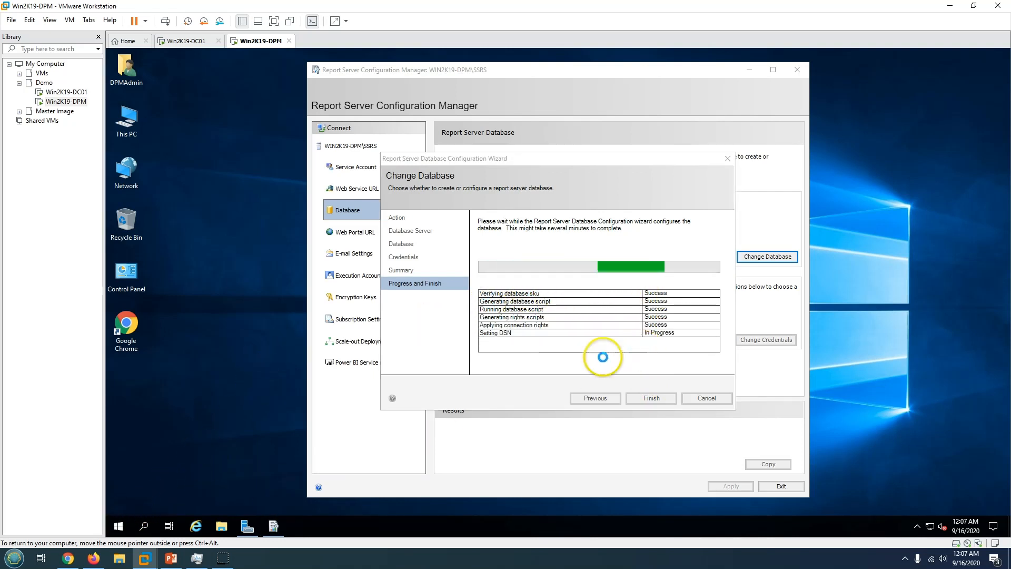
Launch SQL Server Management Studio from the SQL Server Tools 18 Start menu group, then finish the wizard.
{"action": "left_click", "coordinate": [119, 526]}
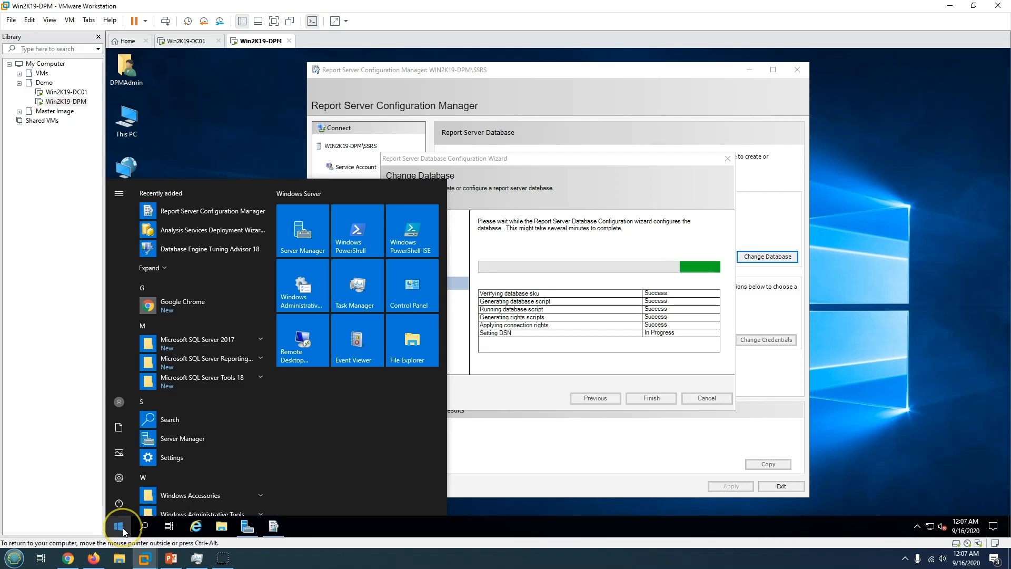
{"action": "left_click", "coordinate": [198, 379]}
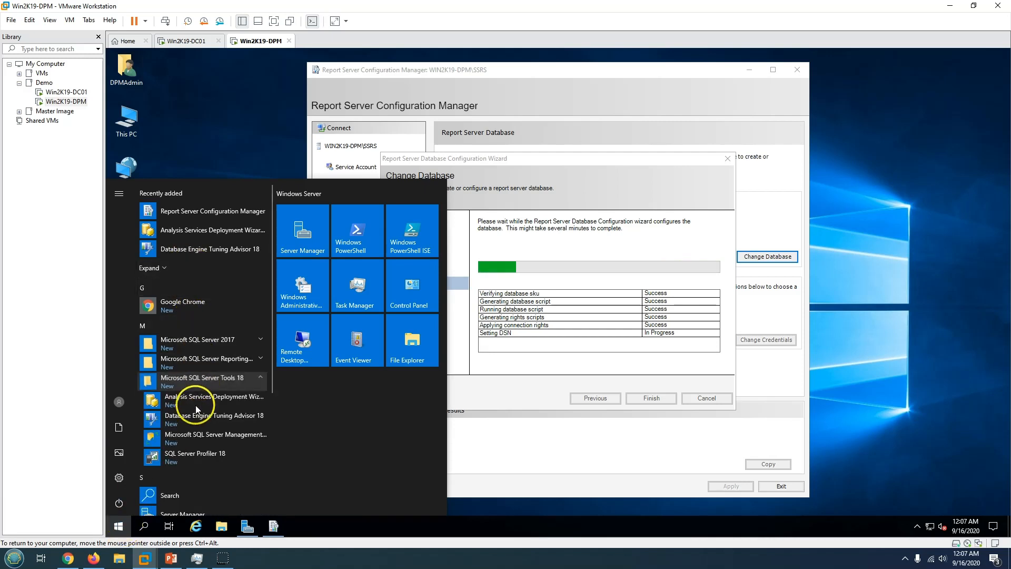
{"action": "left_click", "coordinate": [191, 444]}
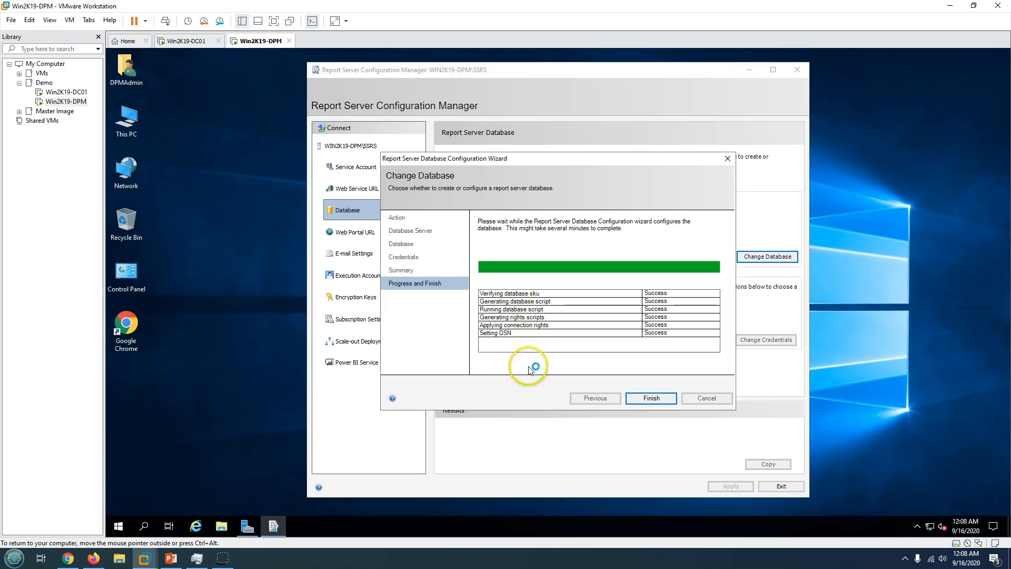
{"action": "left_click", "coordinate": [657, 397]}
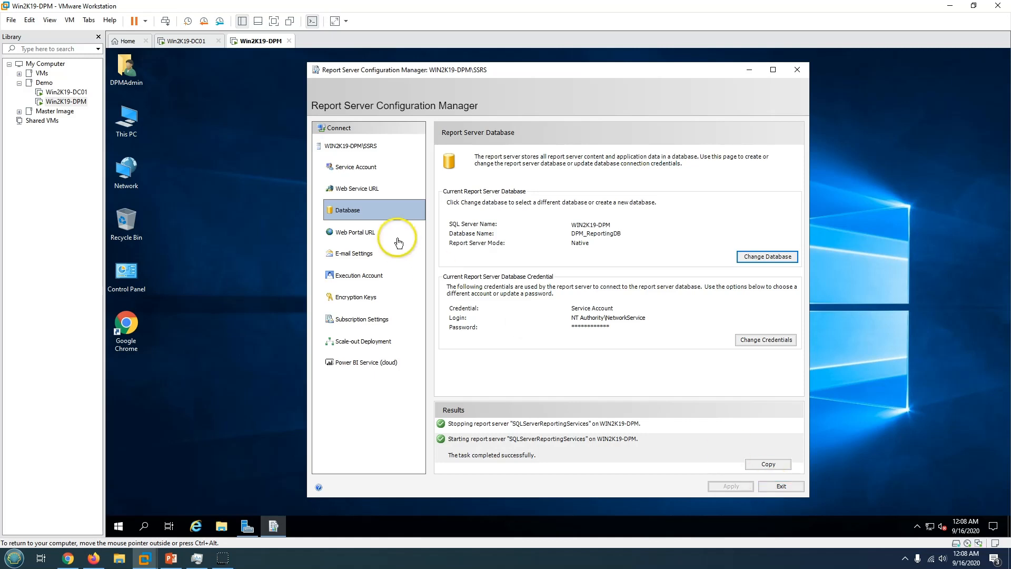
Set the web portal virtual directory to Reports_DPM and apply it.
{"action": "left_click", "coordinate": [350, 238]}
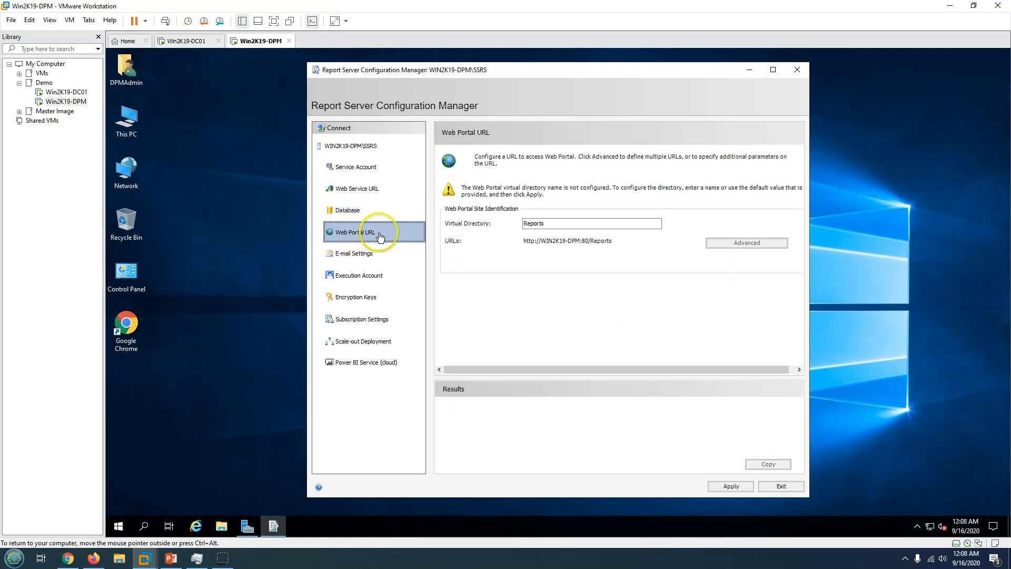
{"action": "left_click", "coordinate": [558, 224]}
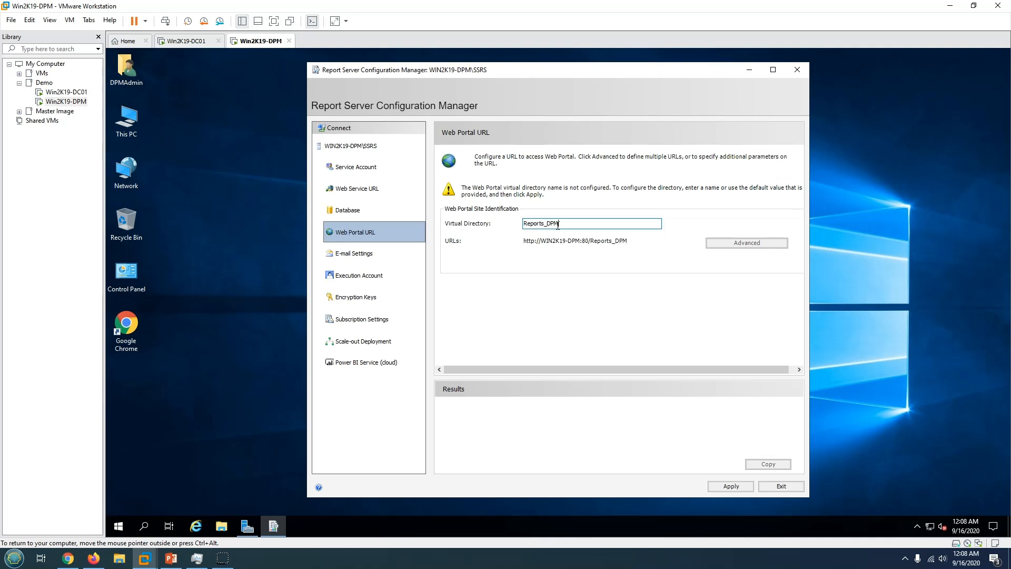
{"action": "type", "text": "_DPM"}
{"action": "left_click", "coordinate": [732, 485]}
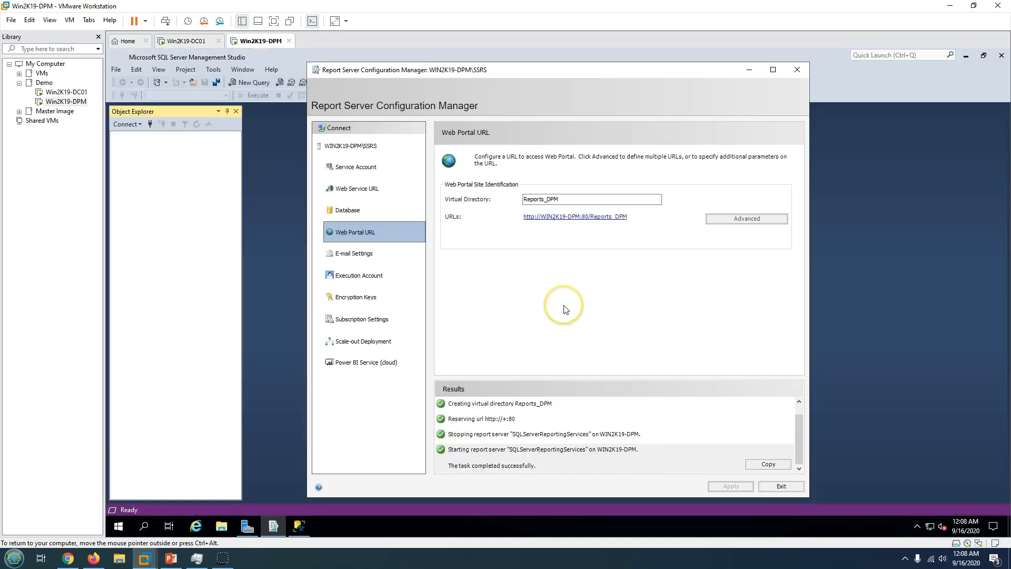
Review the E-mail, Encryption Keys, Execution Account, Subscription and Scale-out pages, then exit the tool.
{"action": "left_click", "coordinate": [384, 253]}
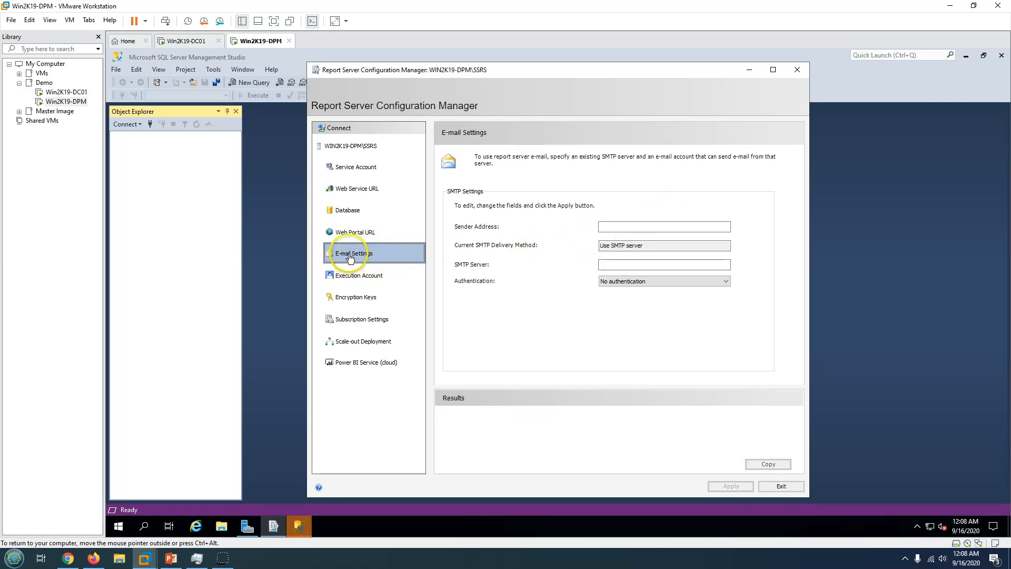
{"action": "left_click", "coordinate": [375, 295]}
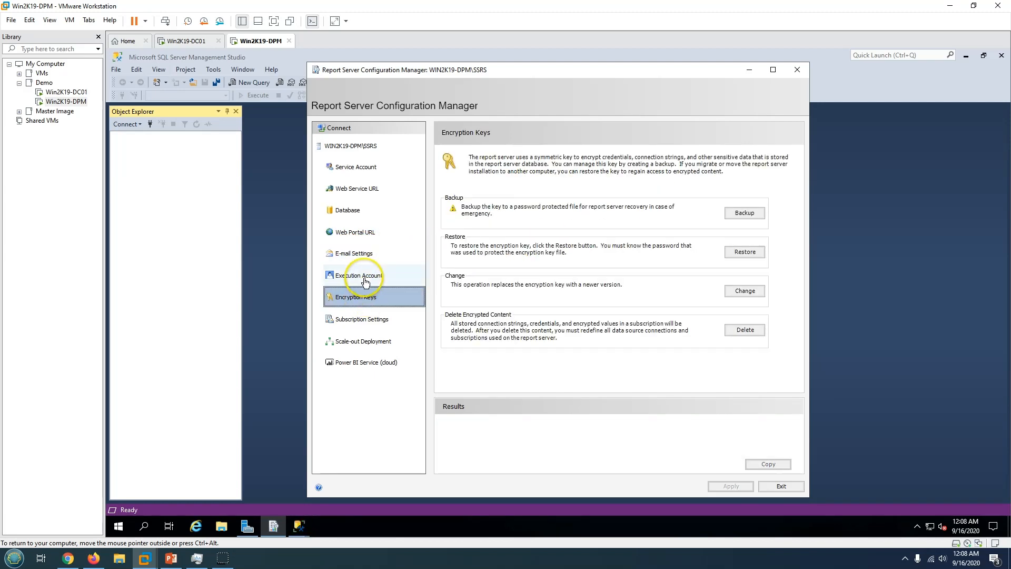
{"action": "left_click", "coordinate": [369, 278]}
{"action": "left_click", "coordinate": [375, 322]}
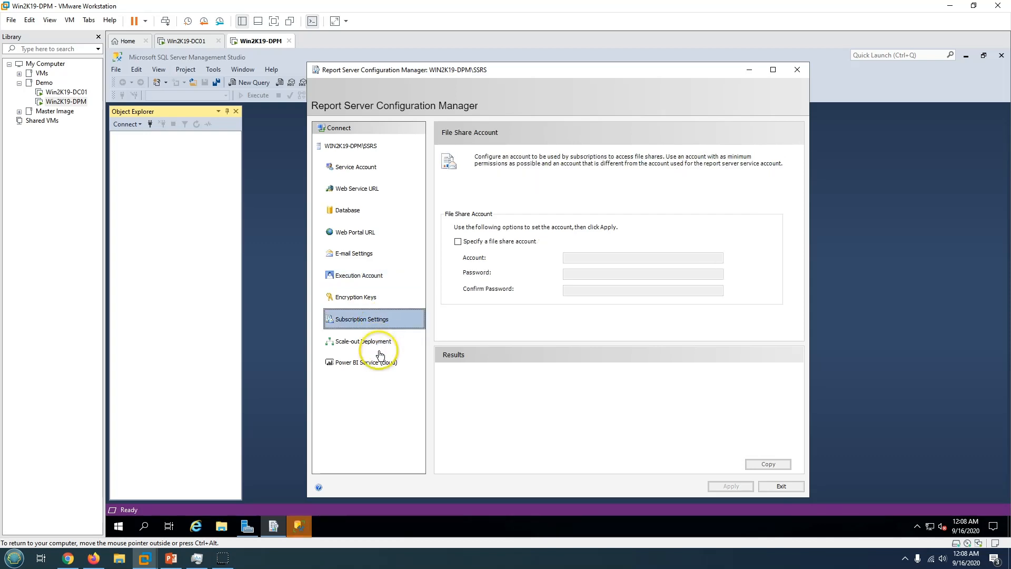
{"action": "left_click", "coordinate": [382, 342]}
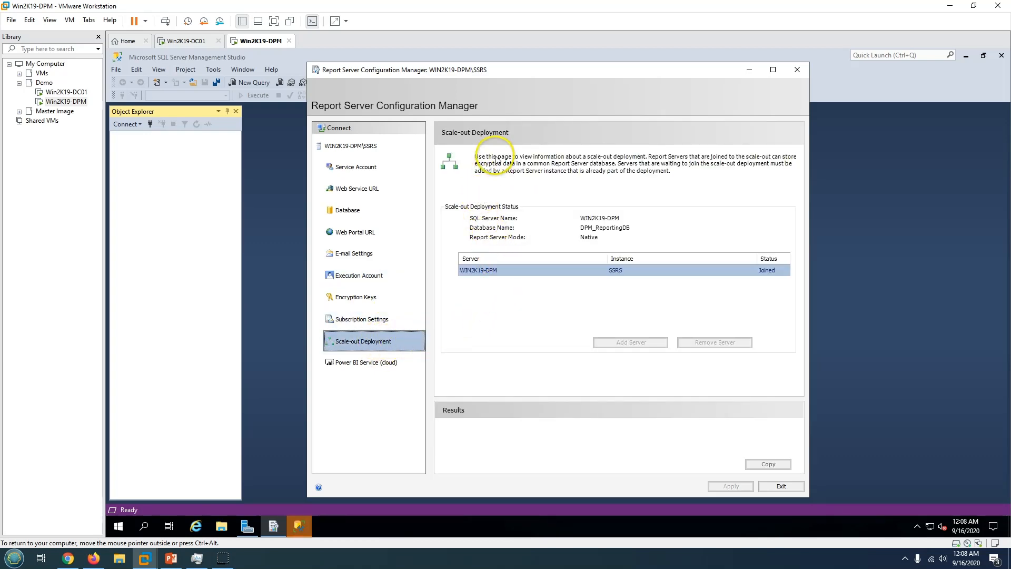
{"action": "left_click", "coordinate": [782, 486]}
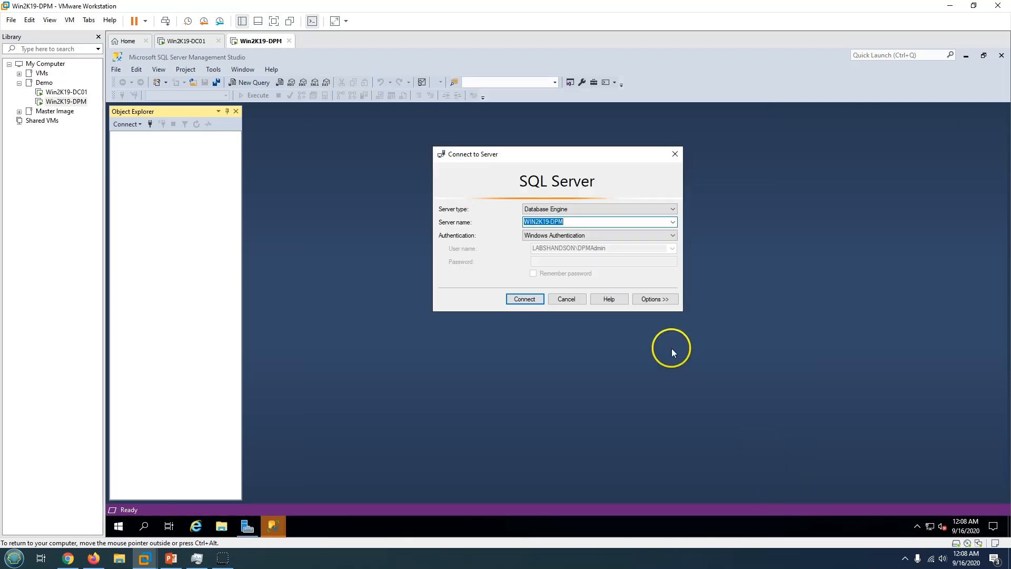
Connect SQL Server Management Studio to the WIN2K19-DPM database engine.
{"action": "left_click", "coordinate": [527, 299]}
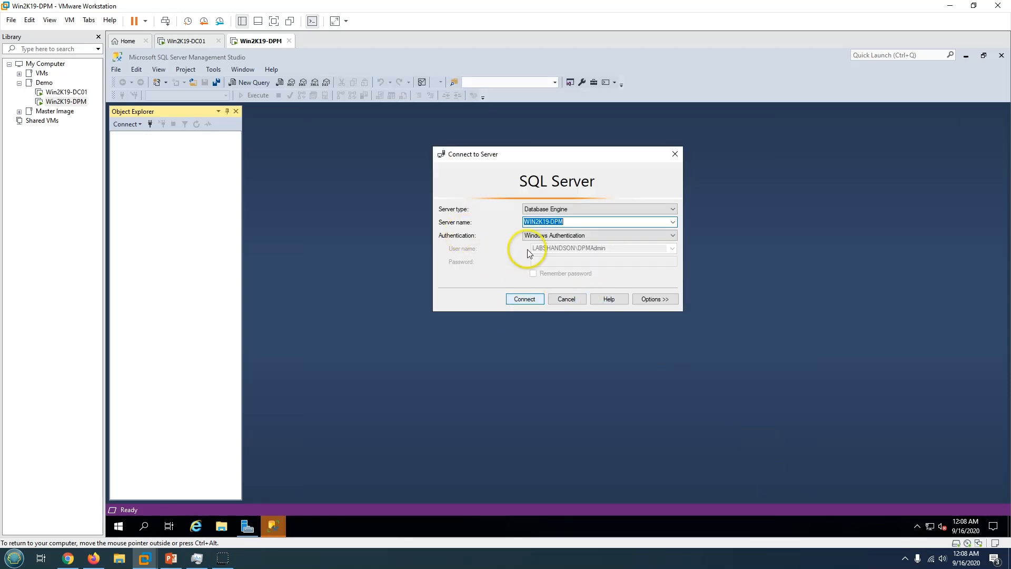
{"action": "left_click", "coordinate": [535, 301]}
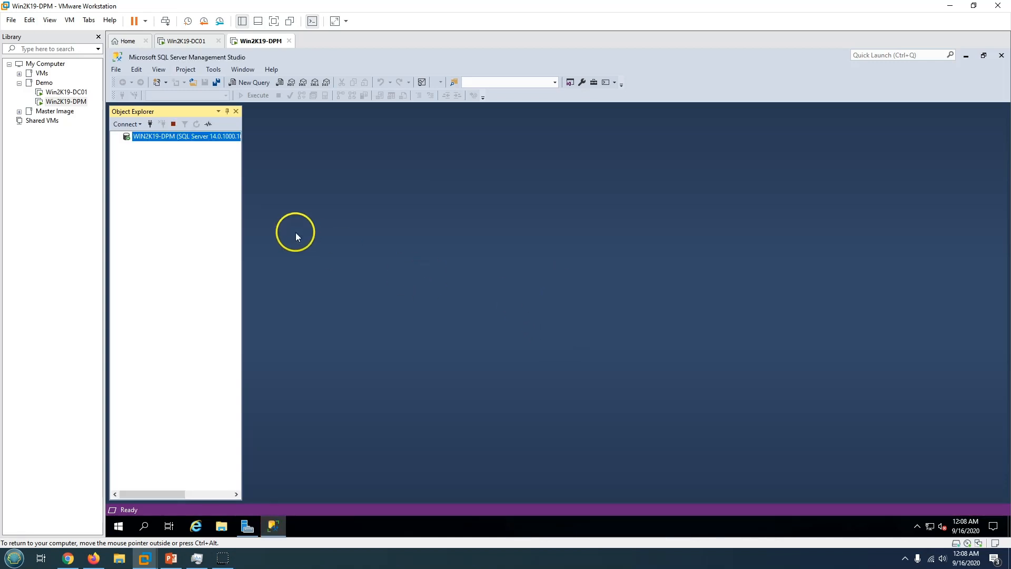
{"action": "left_click", "coordinate": [171, 558]}
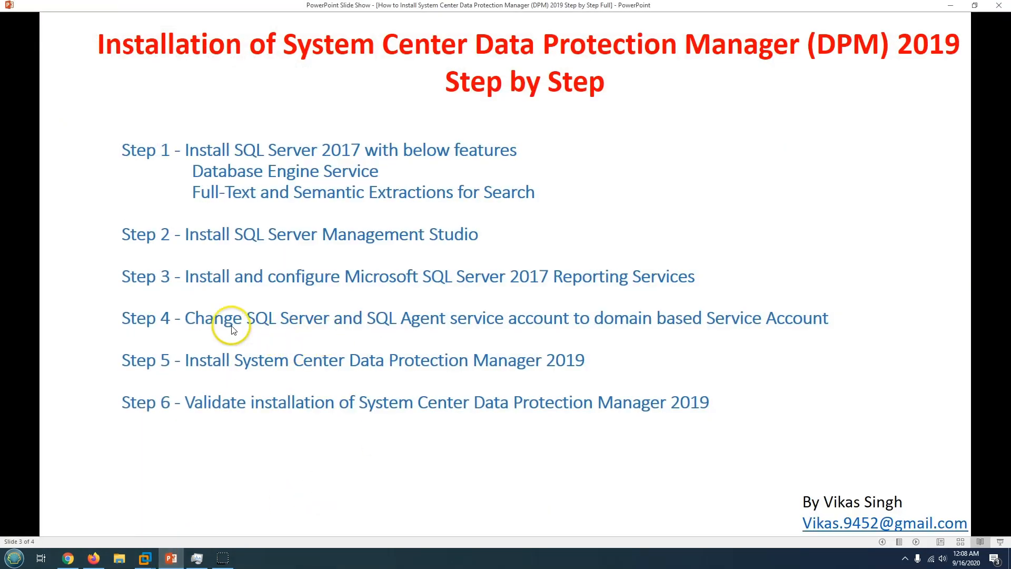
{"action": "left_click", "coordinate": [175, 561]}
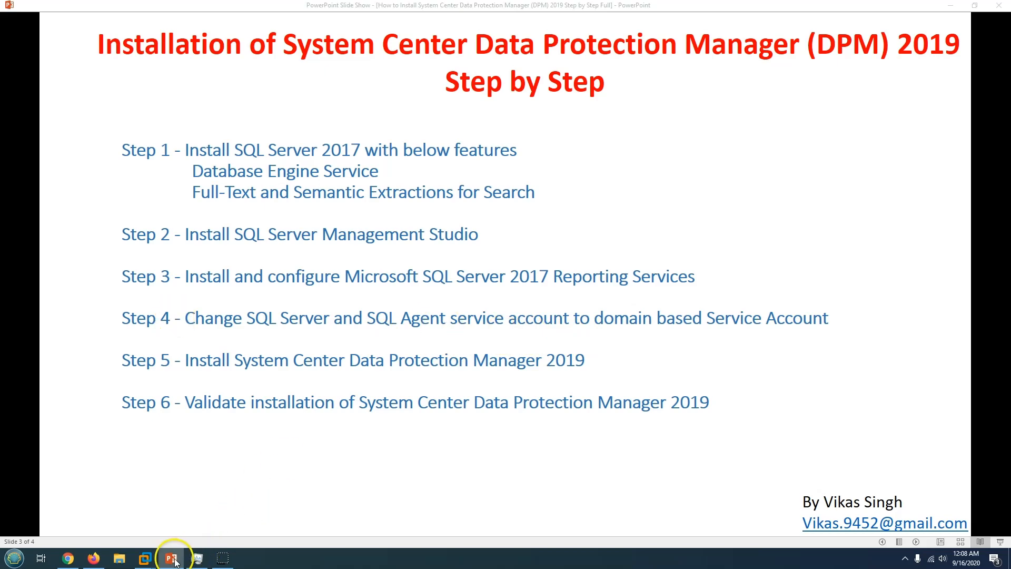
Expand Databases and inspect DPM_ReportingDB and DPM_ReportingDBTempDB in Object Explorer.
{"action": "left_click", "coordinate": [126, 147]}
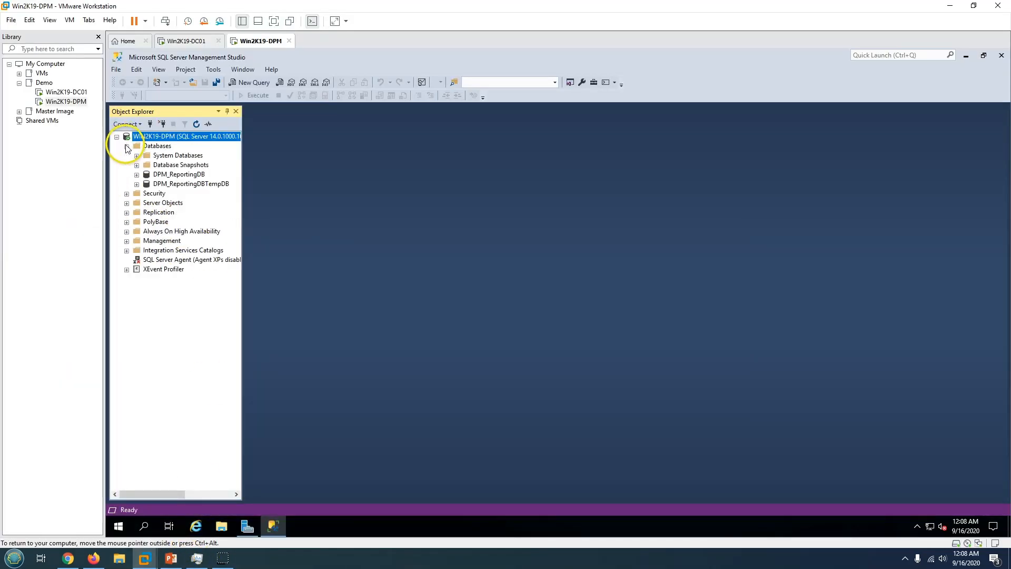
{"action": "left_click", "coordinate": [176, 174]}
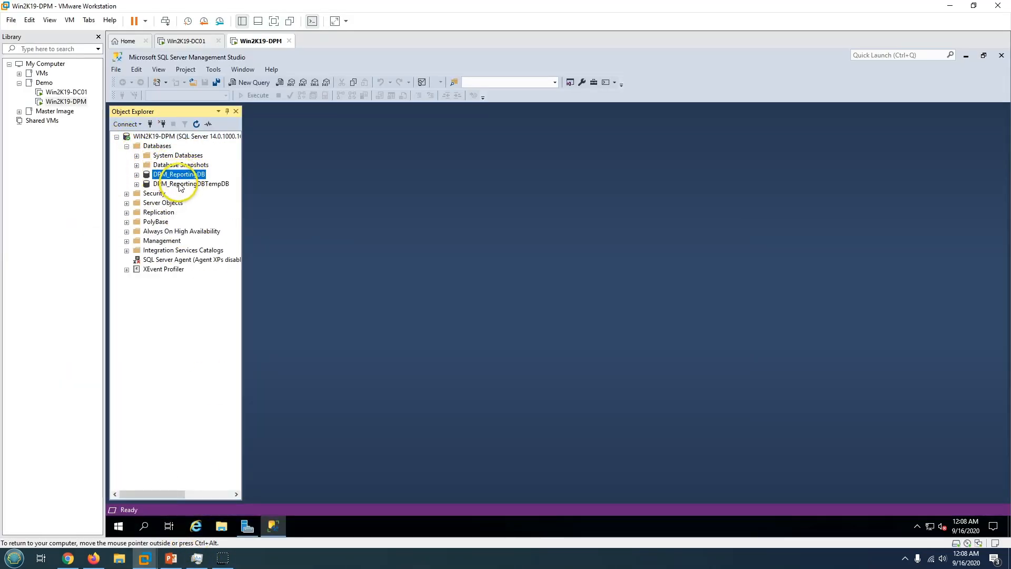
{"action": "left_click", "coordinate": [179, 184]}
{"action": "left_click", "coordinate": [177, 172]}
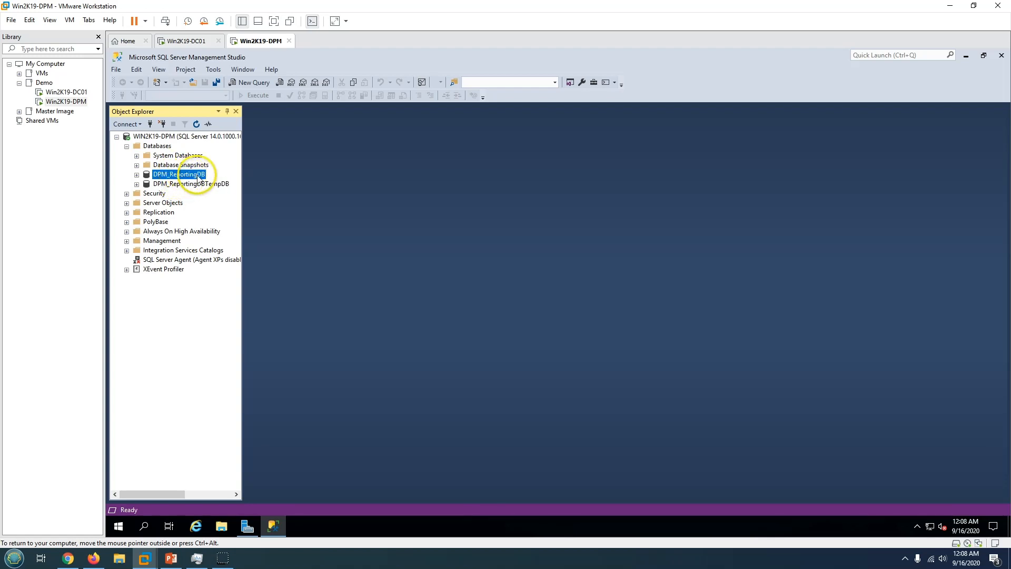
{"action": "left_click", "coordinate": [192, 185]}
{"action": "left_click", "coordinate": [189, 176]}
{"action": "left_click", "coordinate": [196, 184]}
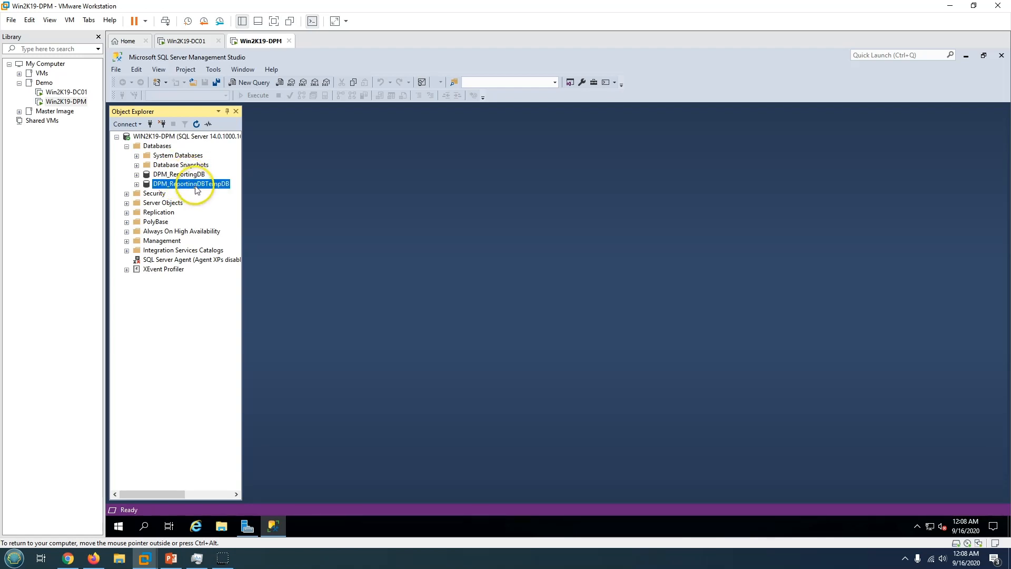
{"action": "left_click", "coordinate": [171, 558]}
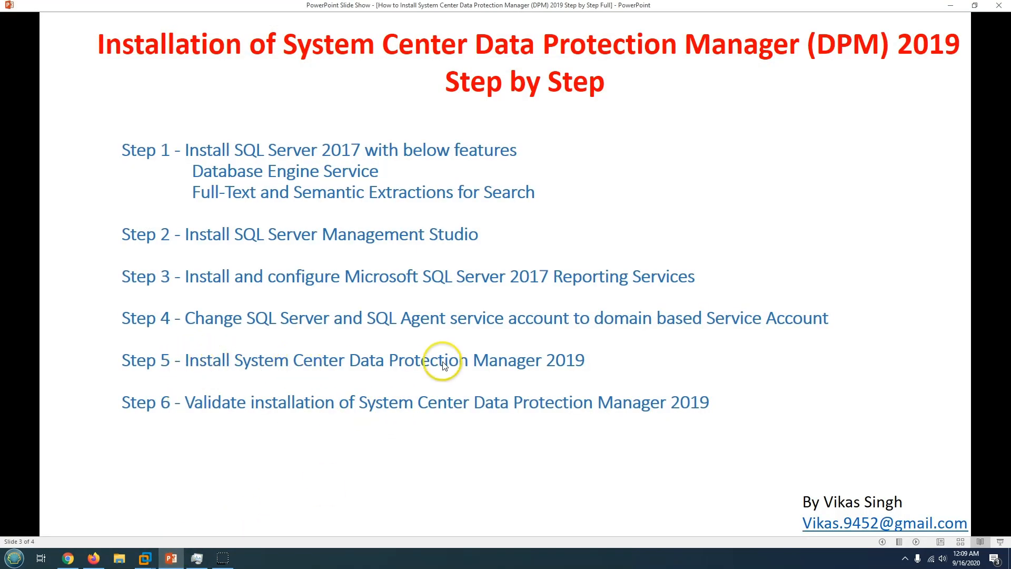
{"action": "left_click", "coordinate": [172, 558]}
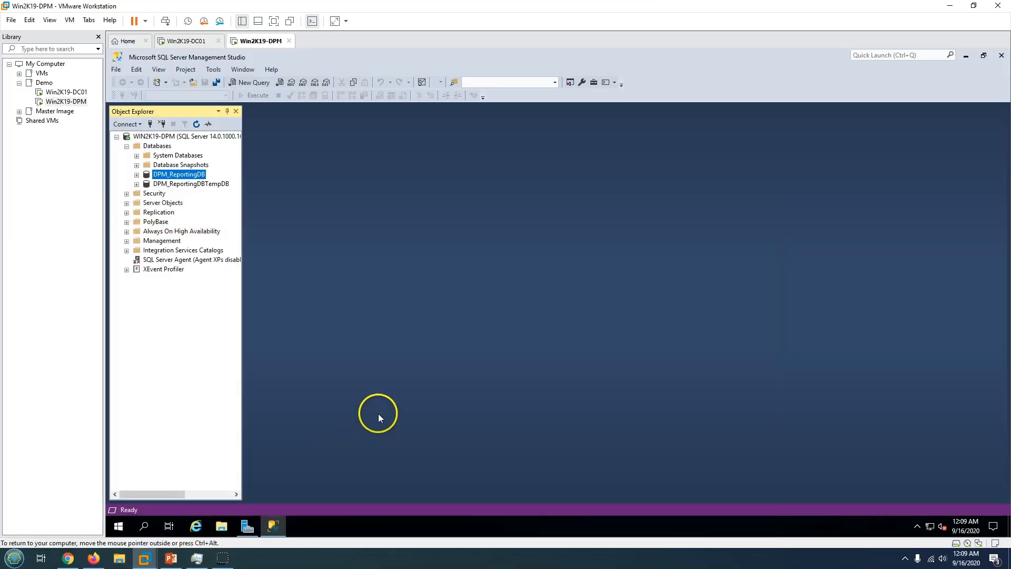
Browse to OSDisk (C:) and run the SCDPM_2019 installer.
{"action": "left_click", "coordinate": [221, 528]}
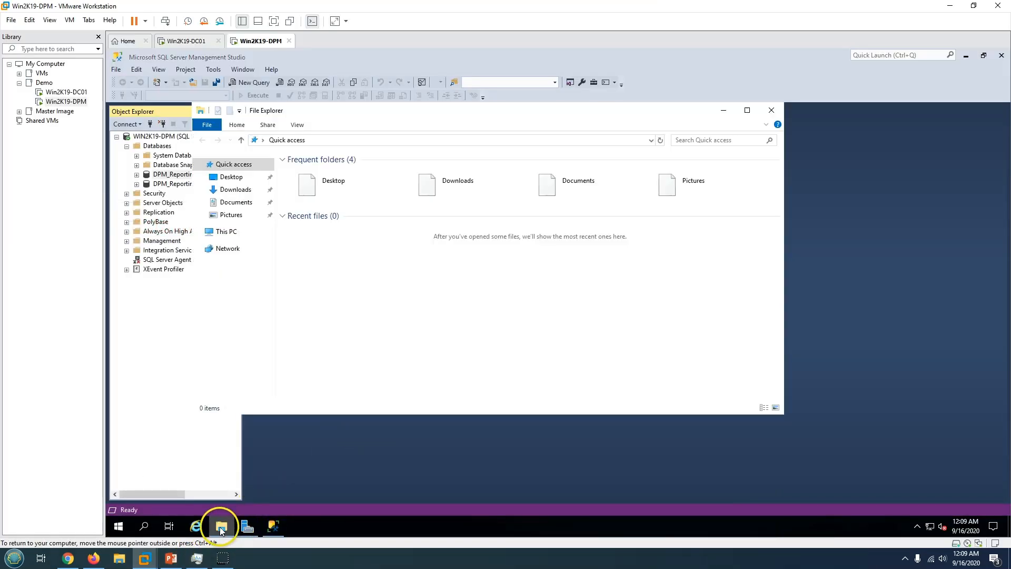
{"action": "left_click", "coordinate": [226, 231]}
{"action": "double_click", "coordinate": [357, 294]}
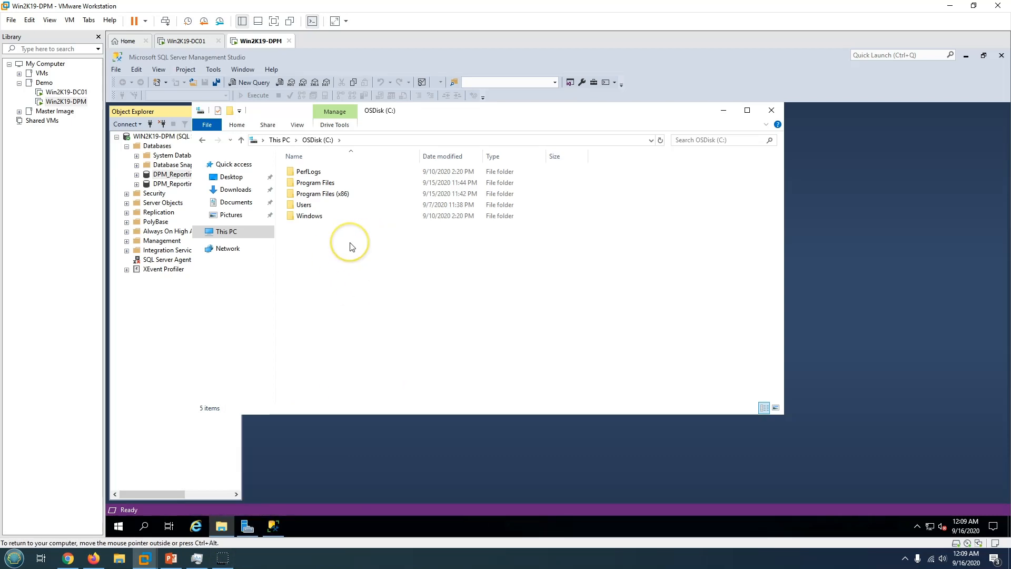
{"action": "left_click", "coordinate": [338, 232]}
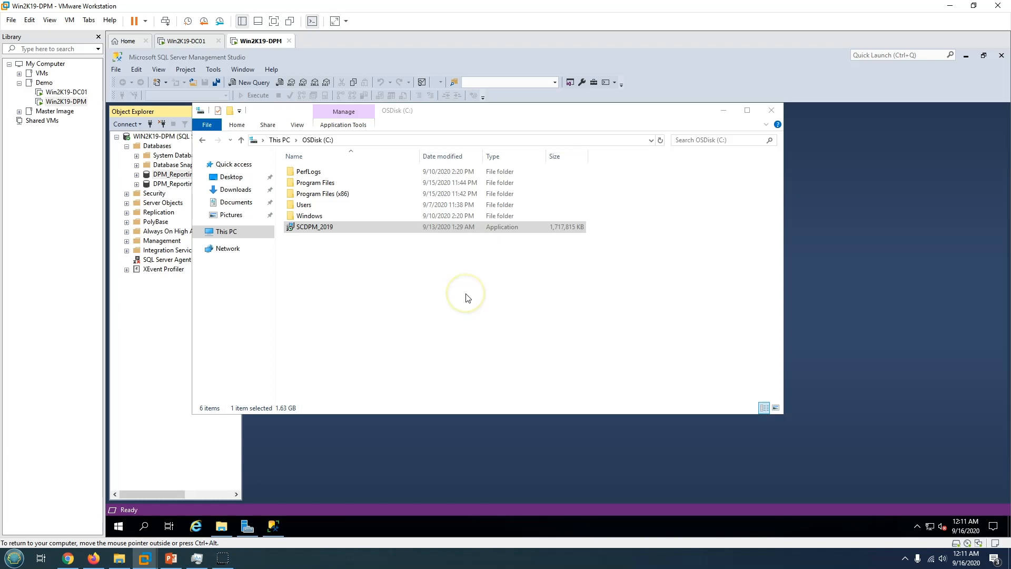
Allow the installer, accept the license, and extract to the default C:\System Center Data Protection Manager 2019 folder.
{"action": "left_click", "coordinate": [966, 56]}
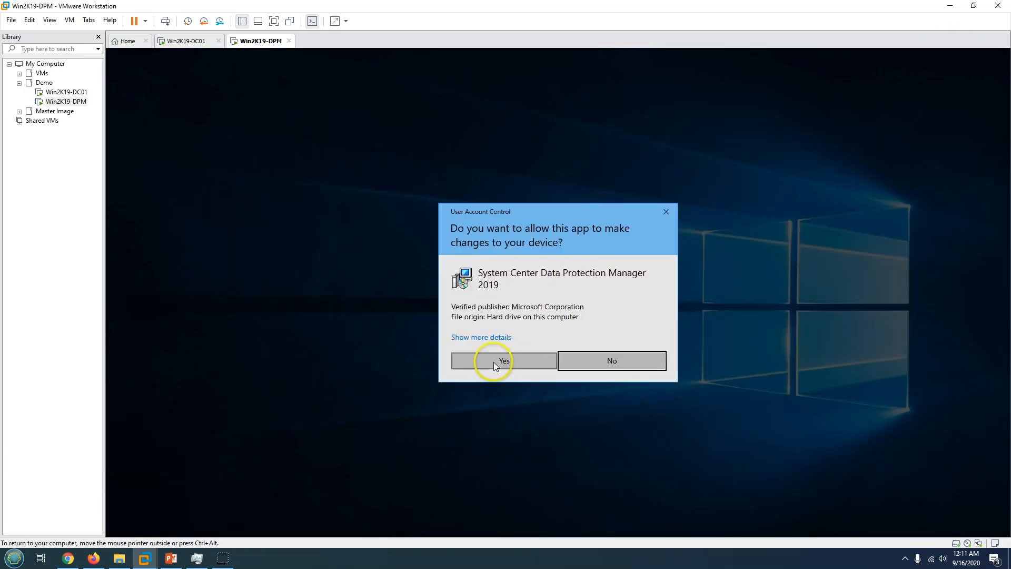
{"action": "left_click", "coordinate": [494, 362]}
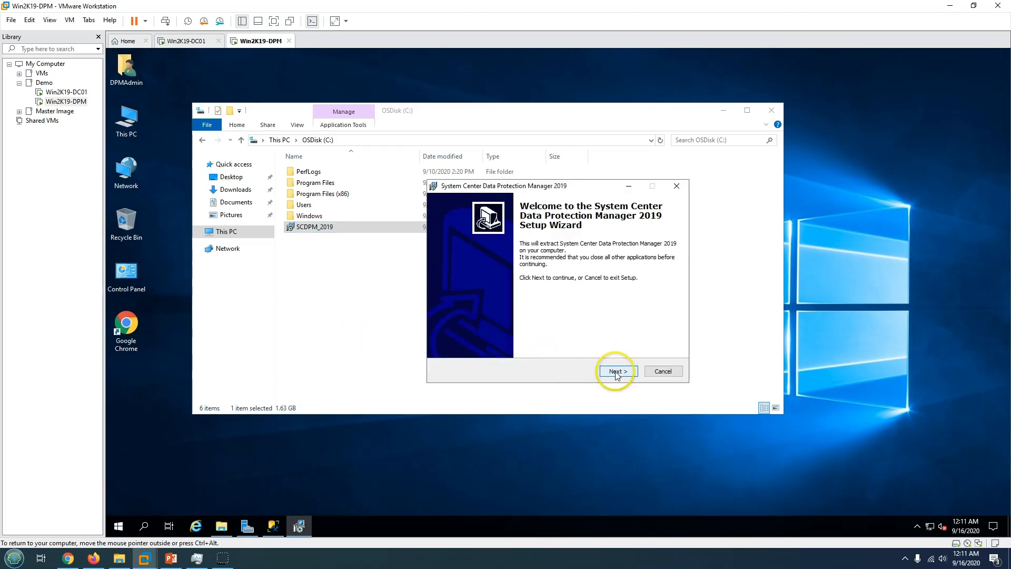
{"action": "left_click", "coordinate": [616, 371]}
{"action": "left_click", "coordinate": [488, 339]}
{"action": "left_click", "coordinate": [616, 372]}
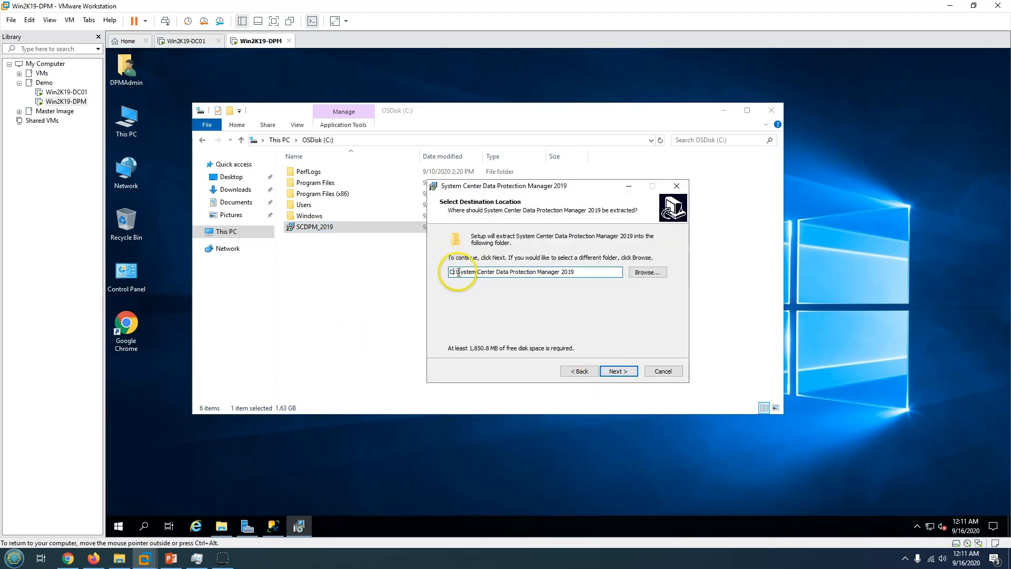
{"action": "left_click_drag", "start_coordinate": [468, 272], "coordinate": [585, 301]}
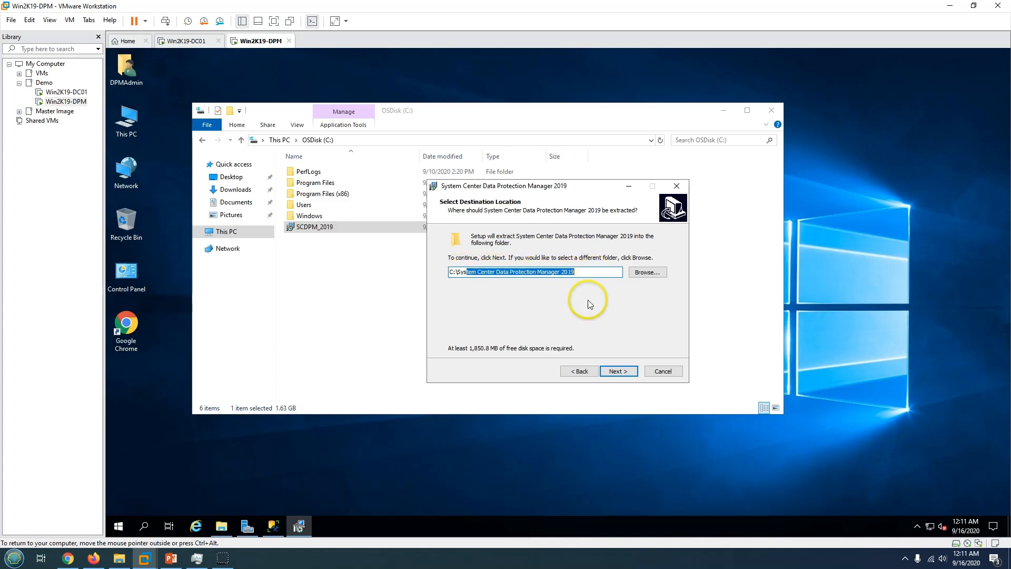
{"action": "left_click", "coordinate": [633, 372]}
{"action": "left_click", "coordinate": [622, 371]}
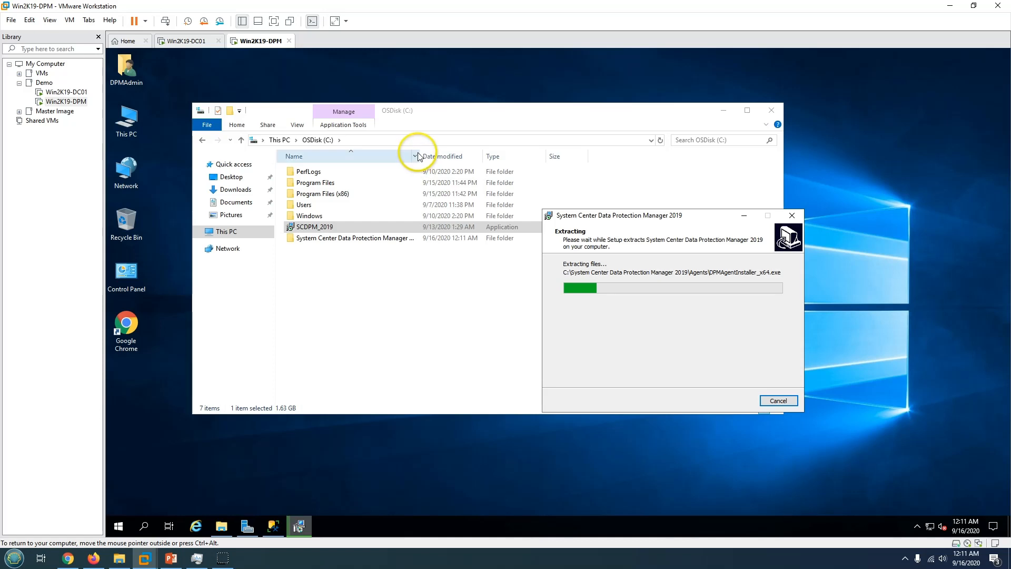
Widen the Name column and open the extracted System Center Data Protection Manager 2019 folder.
{"action": "left_click", "coordinate": [417, 156]}
{"action": "double_click", "coordinate": [421, 153]}
{"action": "double_click", "coordinate": [369, 237]}
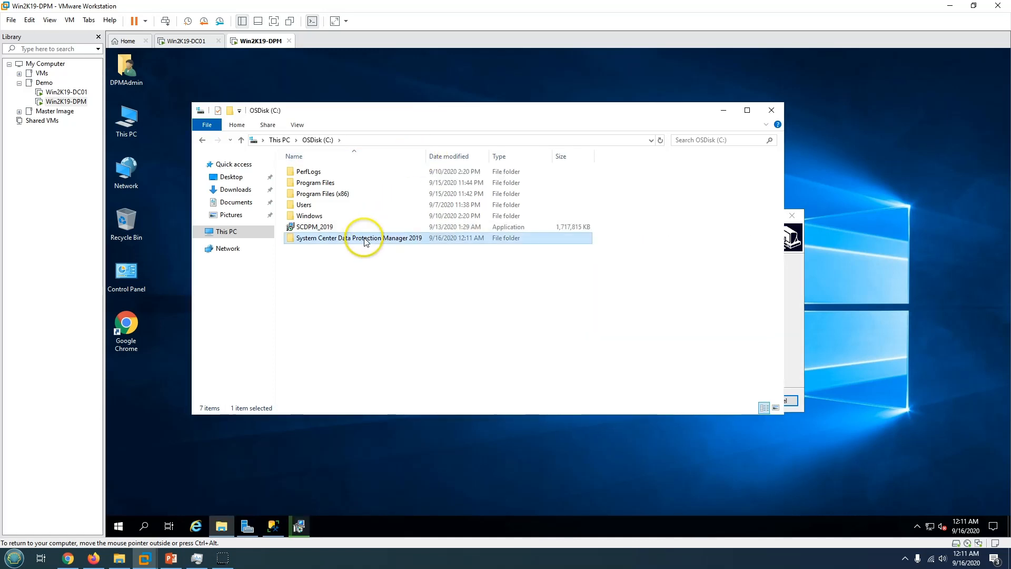
{"action": "left_click", "coordinate": [493, 293]}
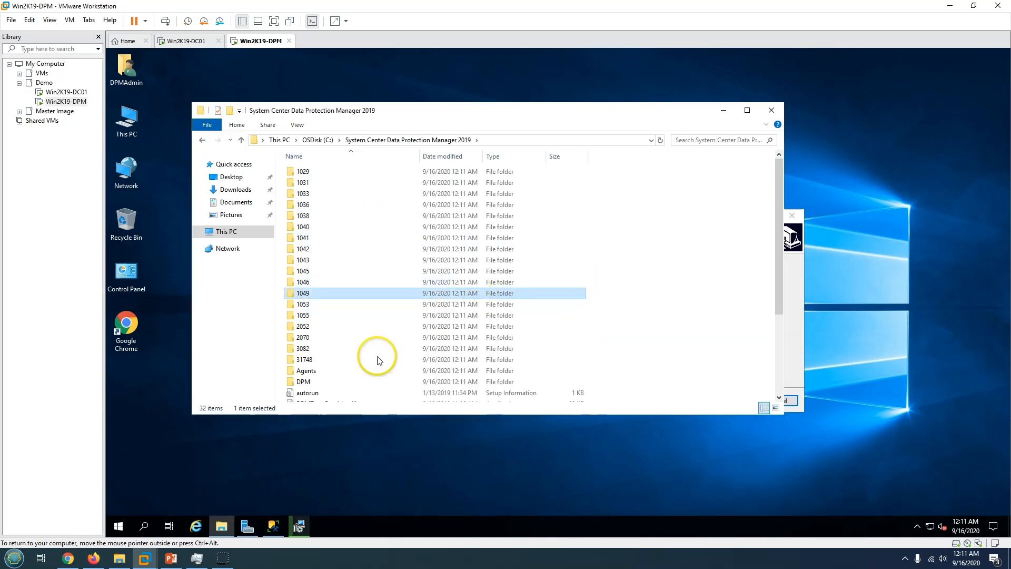
Move the extraction progress window aside while the extraction completes.
{"action": "left_click", "coordinate": [171, 558]}
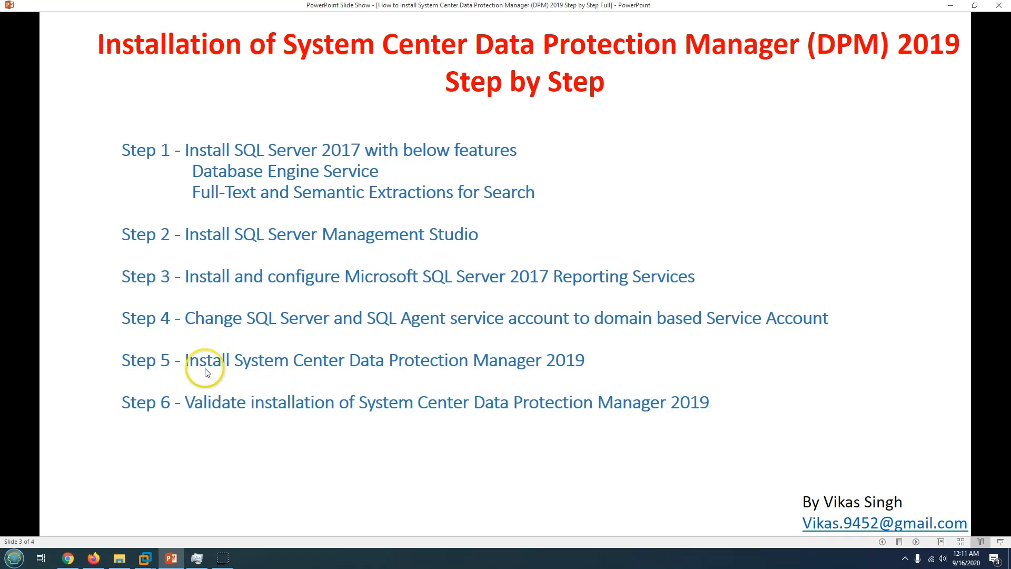
{"action": "left_click", "coordinate": [951, 6]}
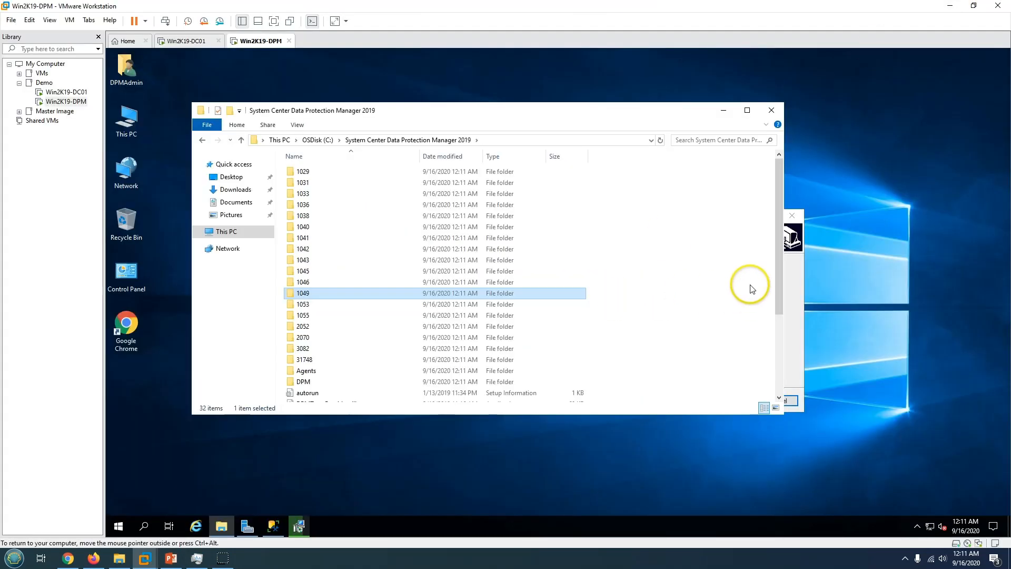
{"action": "left_click", "coordinate": [793, 337]}
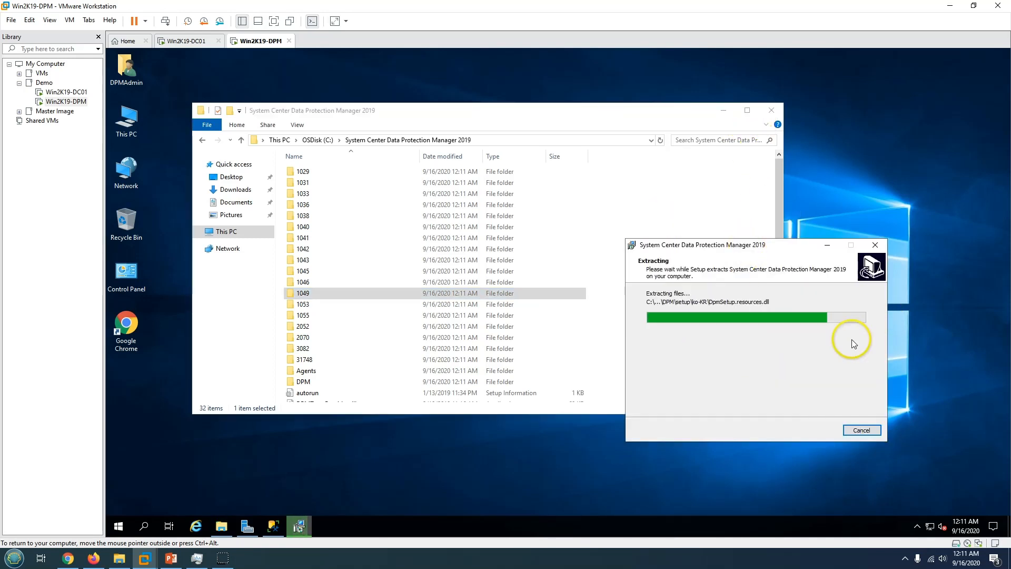
{"action": "left_click_drag", "start_coordinate": [766, 249], "coordinate": [791, 246]}
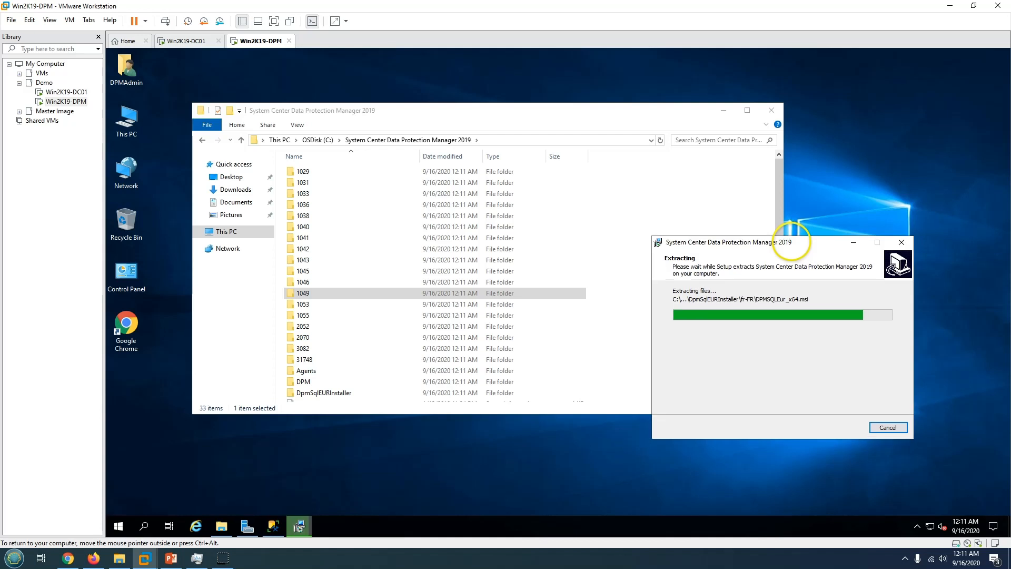
{"action": "left_click", "coordinate": [460, 348]}
{"action": "scroll", "coordinate": [460, 352], "scroll_direction": "down", "scroll_amount": 5}
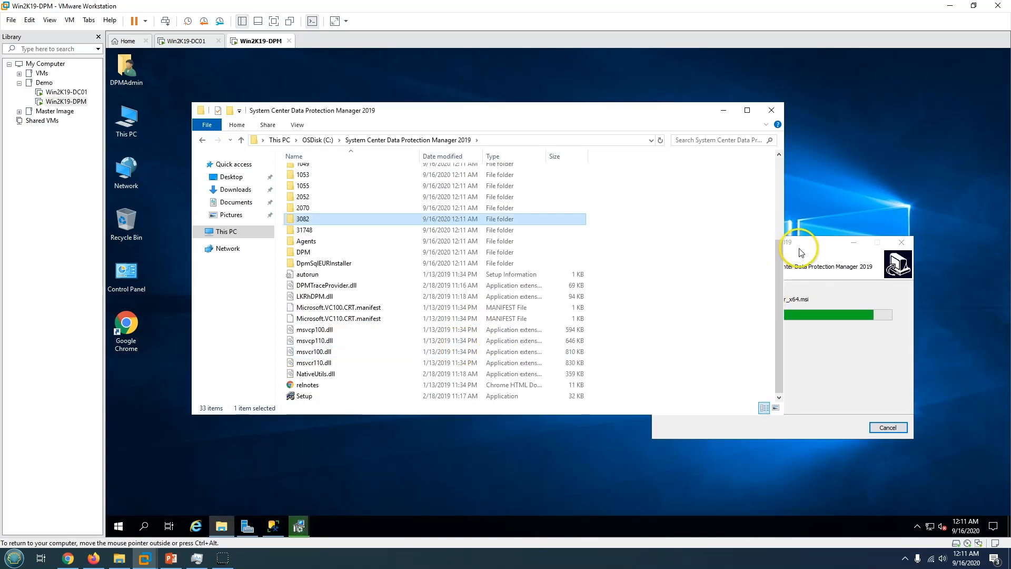
{"action": "left_click_drag", "start_coordinate": [795, 244], "coordinate": [827, 246]}
Close the finished extraction wizard and launch Setup from the extracted DPM folder.
{"action": "left_click", "coordinate": [341, 400]}
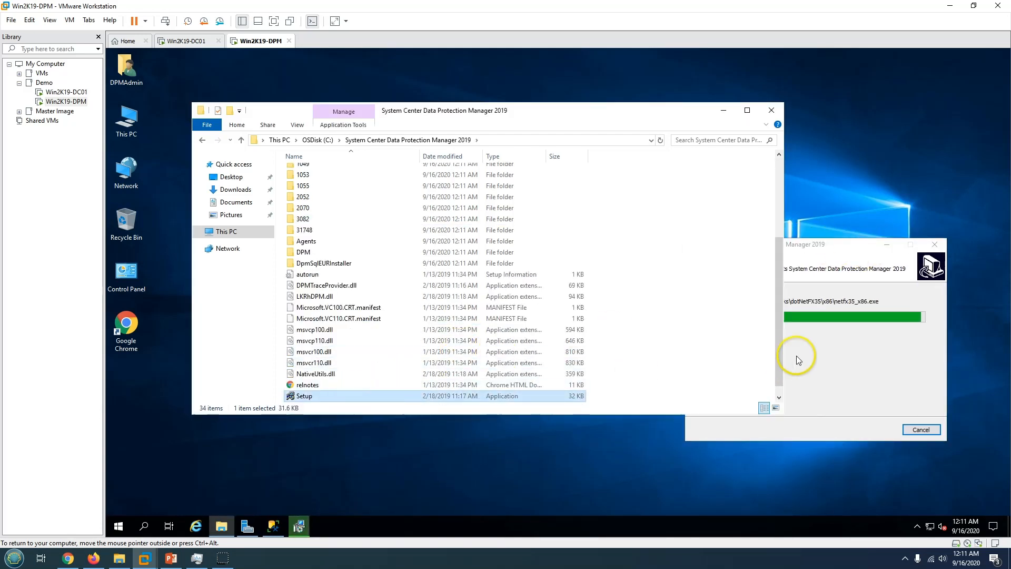
{"action": "left_click", "coordinate": [877, 430]}
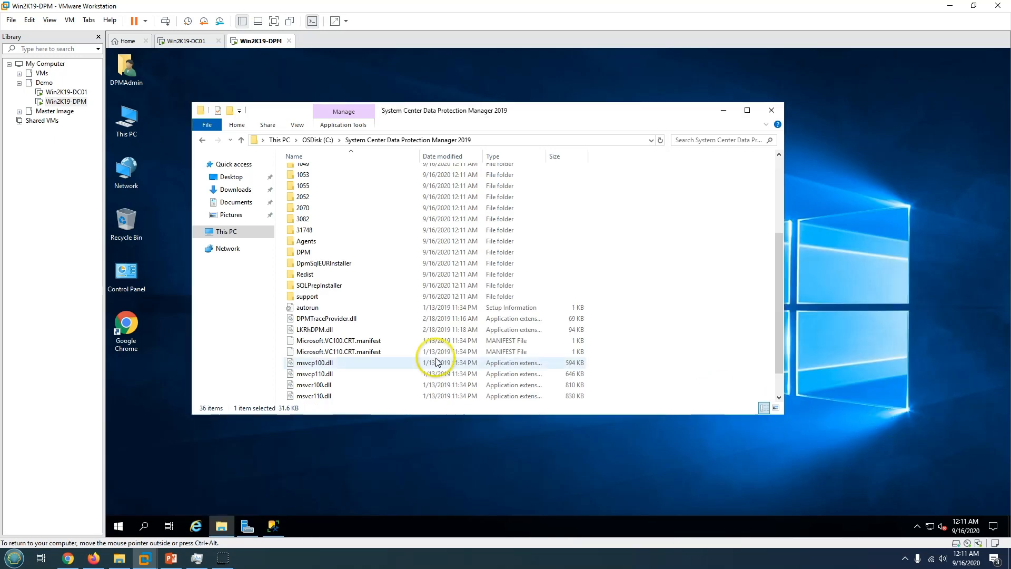
{"action": "left_click", "coordinate": [429, 363]}
{"action": "scroll", "coordinate": [429, 361], "scroll_direction": "down", "scroll_amount": 1}
{"action": "double_click", "coordinate": [325, 396]}
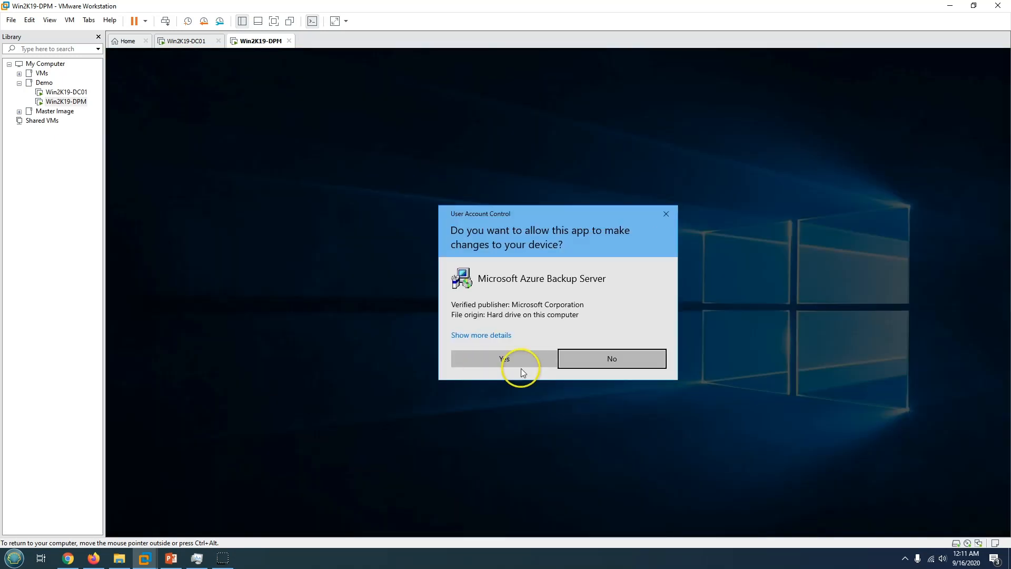
Allow Setup to run and choose Data Protection Manager on the DPM 2019 splash screen.
{"action": "left_click", "coordinate": [511, 354]}
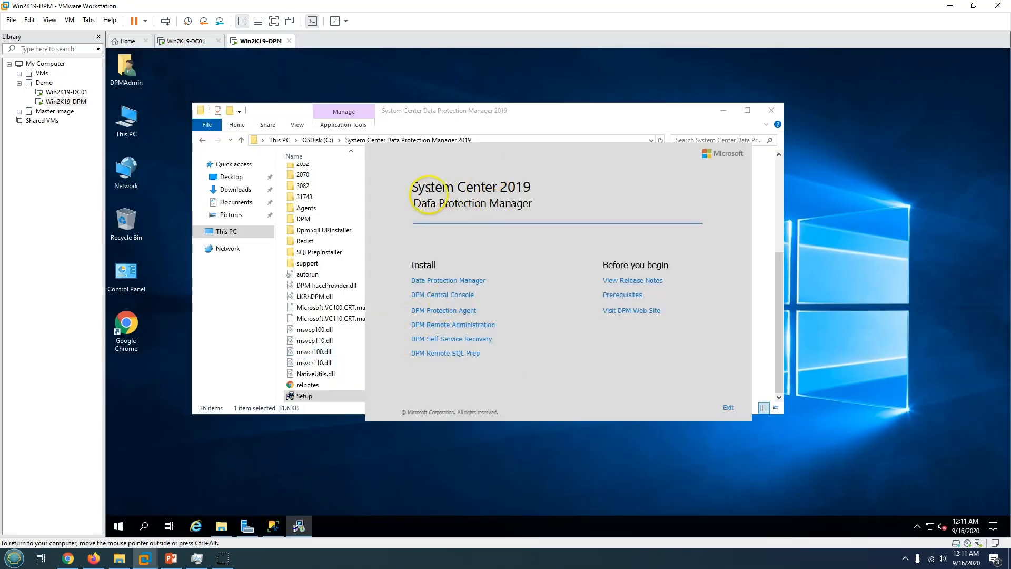
{"action": "left_click_drag", "start_coordinate": [490, 199], "coordinate": [575, 202]}
{"action": "left_click", "coordinate": [576, 202]}
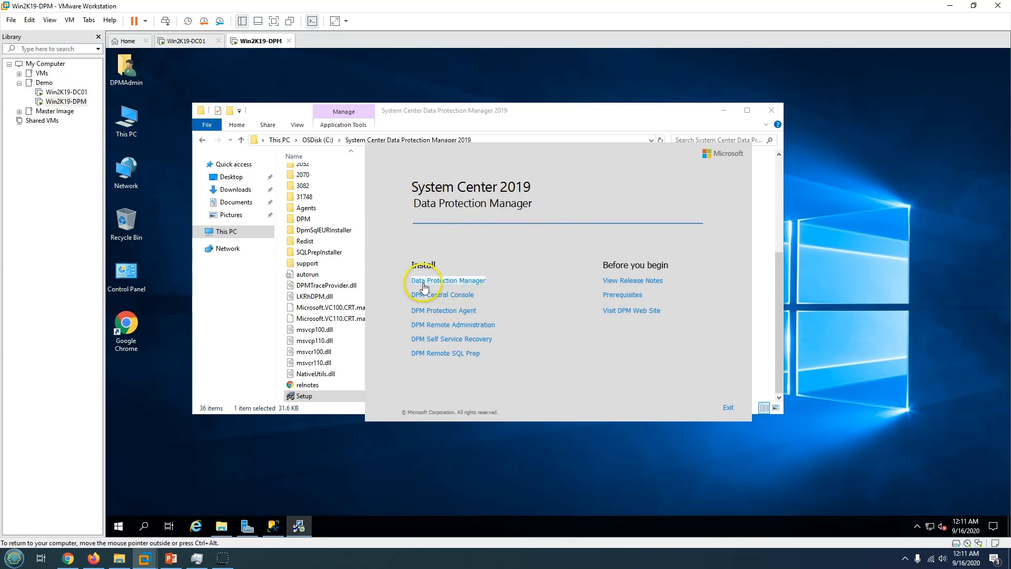
{"action": "left_click", "coordinate": [473, 285]}
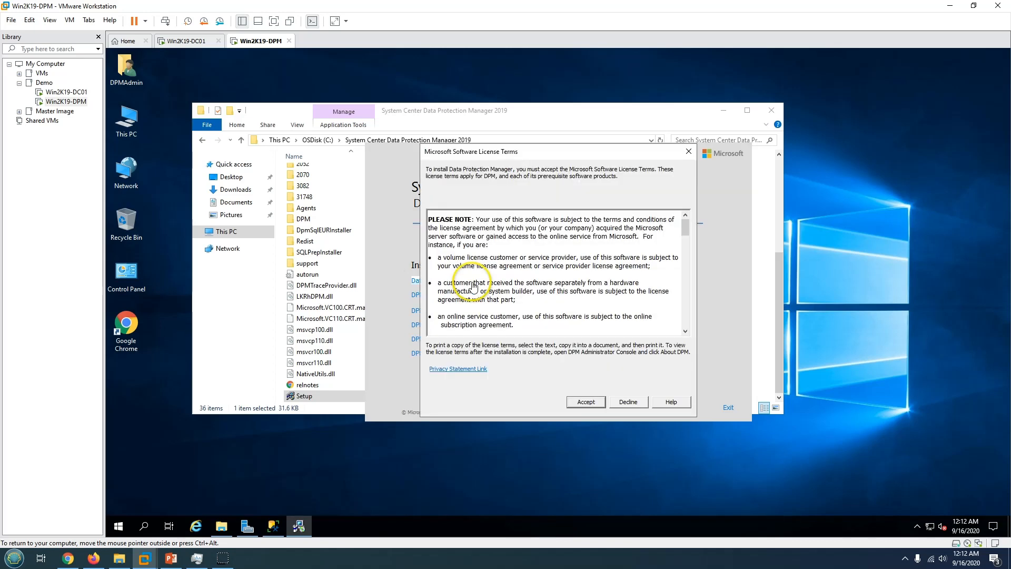
Accept the DPM licence terms and let setup extract its files until the Welcome page appears.
{"action": "left_click", "coordinate": [724, 110]}
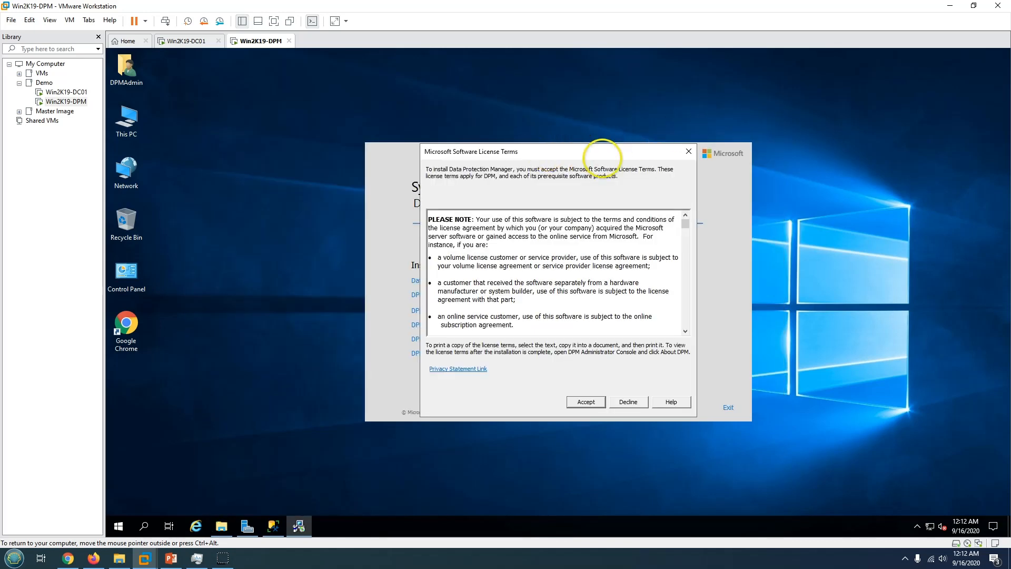
{"action": "left_click_drag", "start_coordinate": [599, 154], "coordinate": [671, 96]}
{"action": "left_click", "coordinate": [729, 413]}
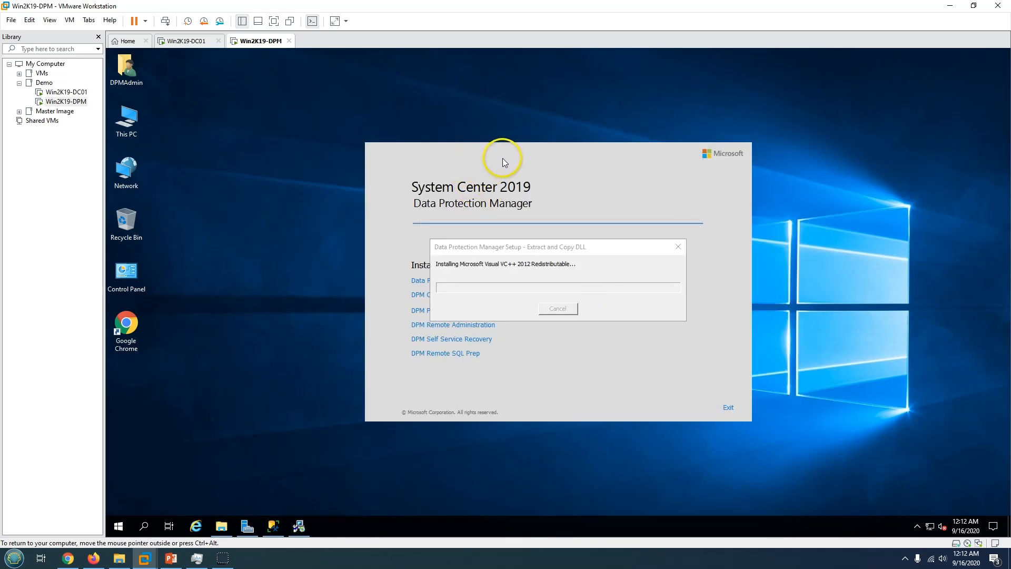
{"action": "left_click_drag", "start_coordinate": [525, 246], "coordinate": [721, 269]}
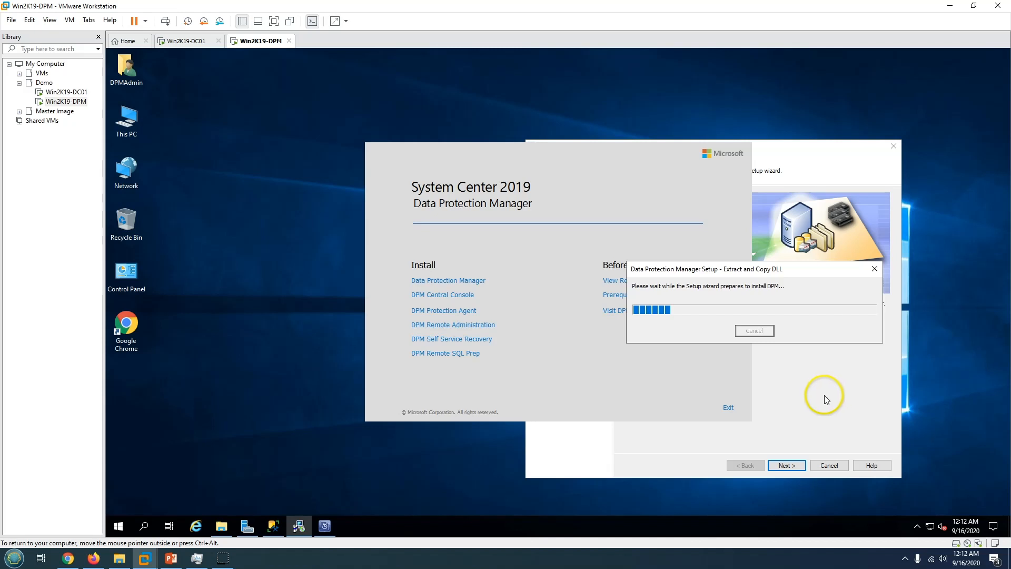
{"action": "left_click_drag", "start_coordinate": [691, 153], "coordinate": [458, 134]}
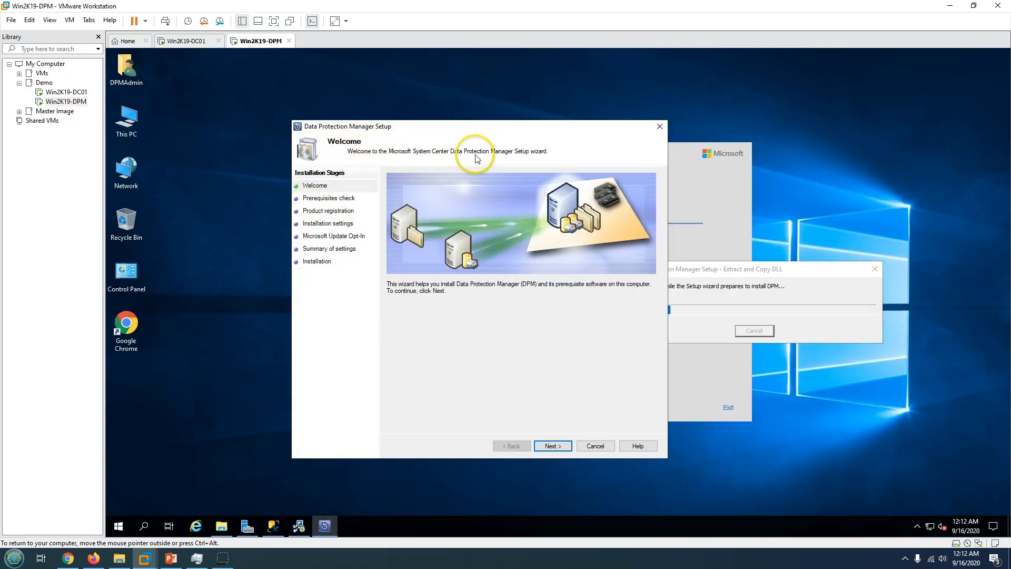
Enter Win2K19-DPM as the SQL Server instance and run Check and Install.
{"action": "left_click", "coordinate": [568, 450]}
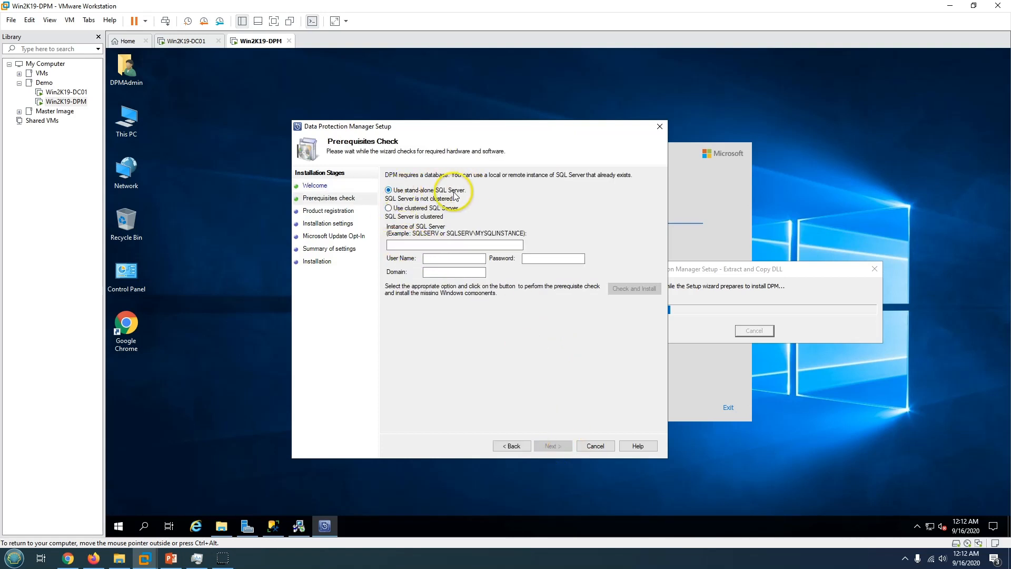
{"action": "left_click", "coordinate": [408, 245]}
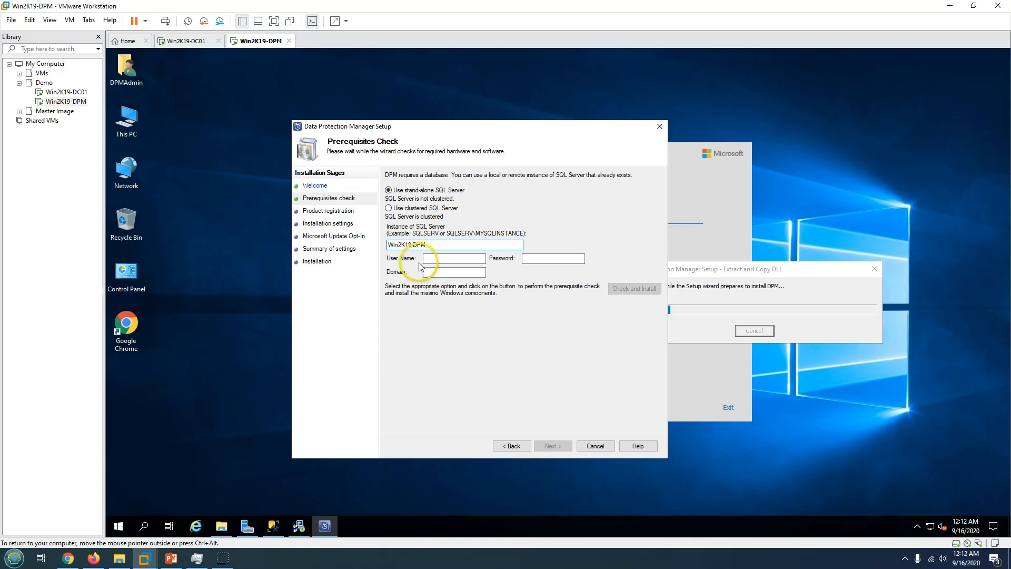
{"action": "left_click", "coordinate": [440, 258]}
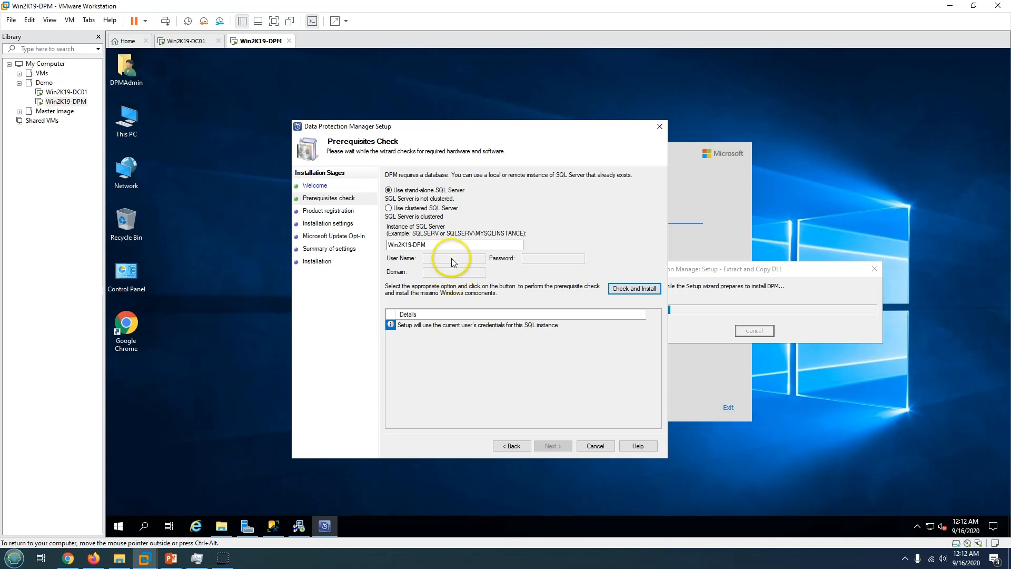
{"action": "left_click", "coordinate": [634, 292]}
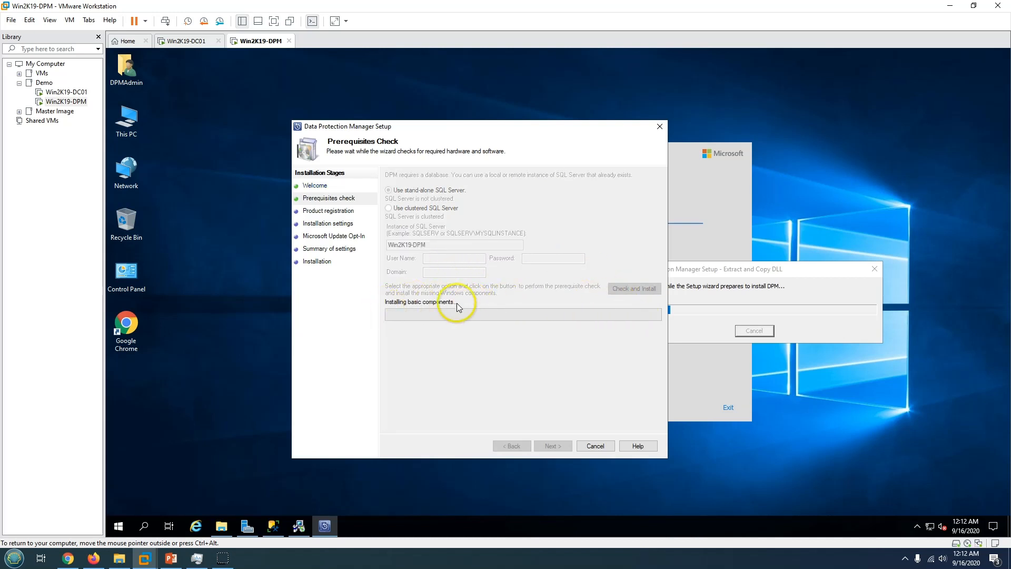
Wait for the prerequisite check to report the HyperVPowerShell restart error and SQL Server Agent warning.
{"action": "left_click", "coordinate": [208, 363]}
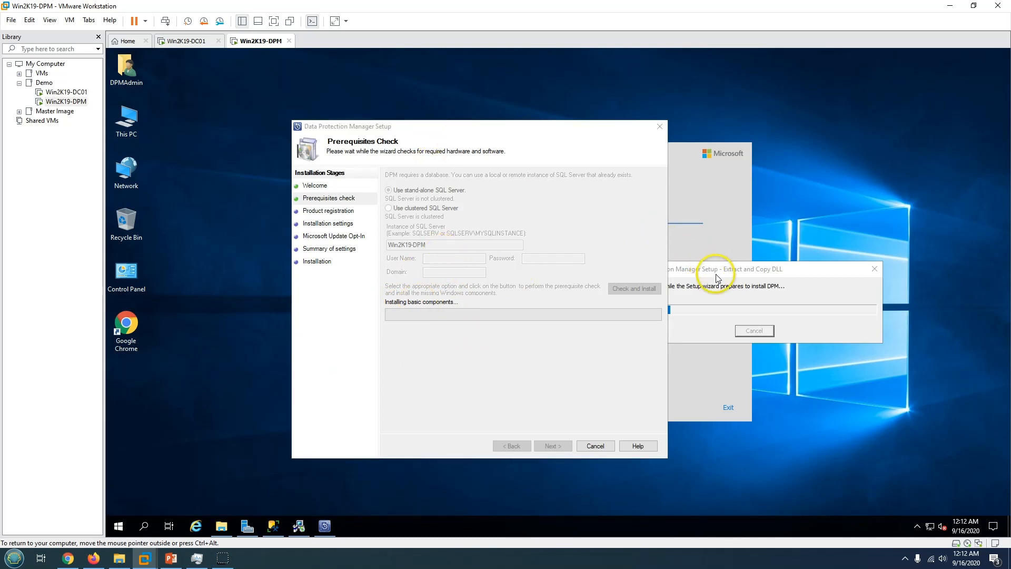
{"action": "left_click_drag", "start_coordinate": [716, 278], "coordinate": [786, 290]}
{"action": "left_click", "coordinate": [480, 135]}
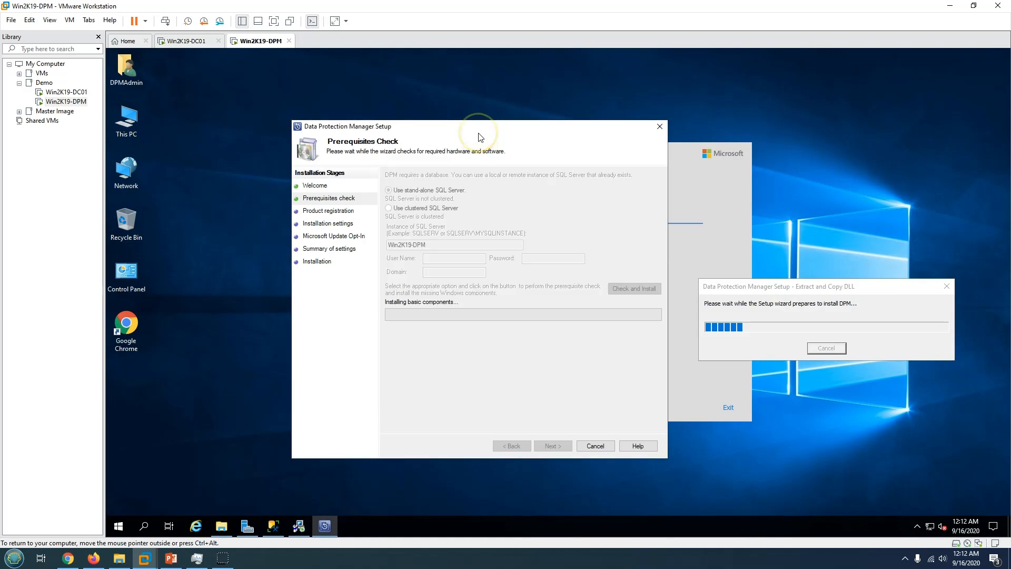
{"action": "left_click", "coordinate": [737, 196]}
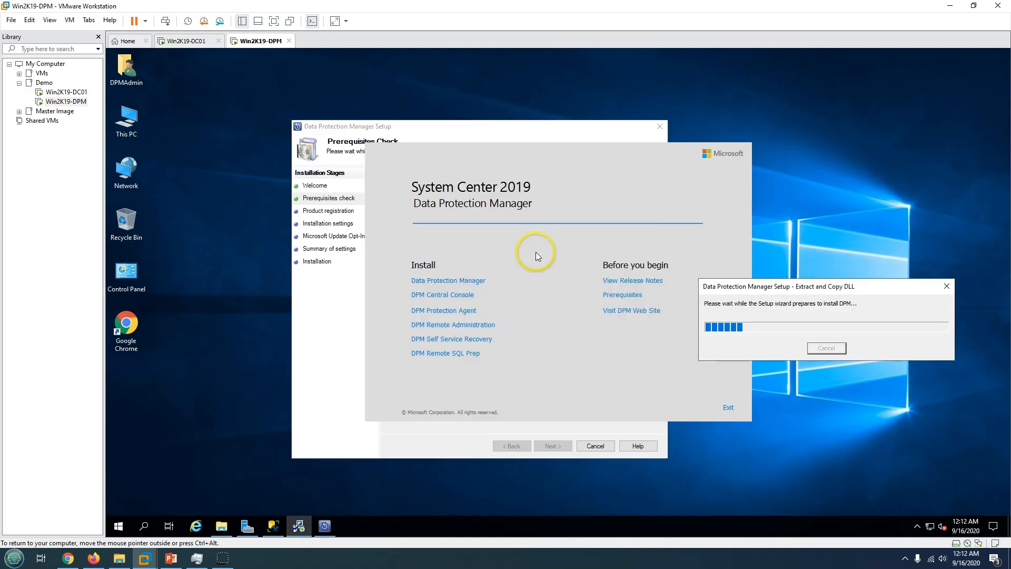
{"action": "left_click", "coordinate": [452, 138]}
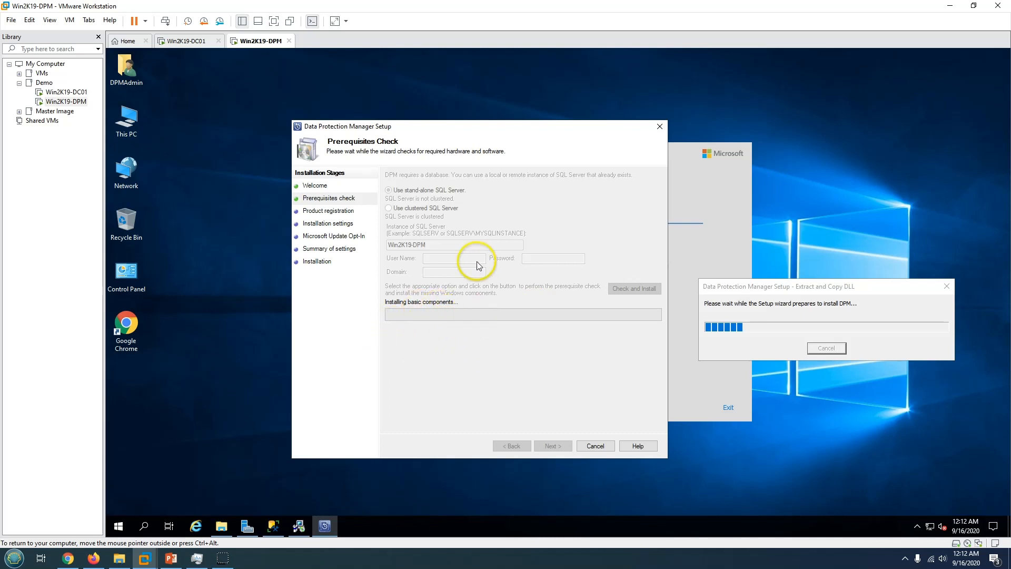
{"action": "left_click_drag", "start_coordinate": [458, 132], "coordinate": [456, 120]}
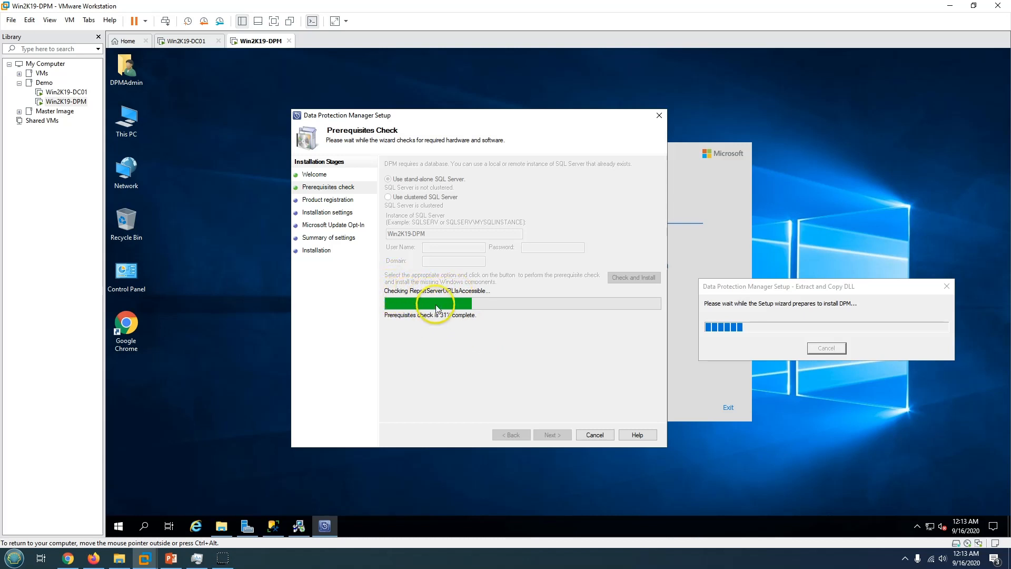
{"action": "left_click", "coordinate": [272, 527]}
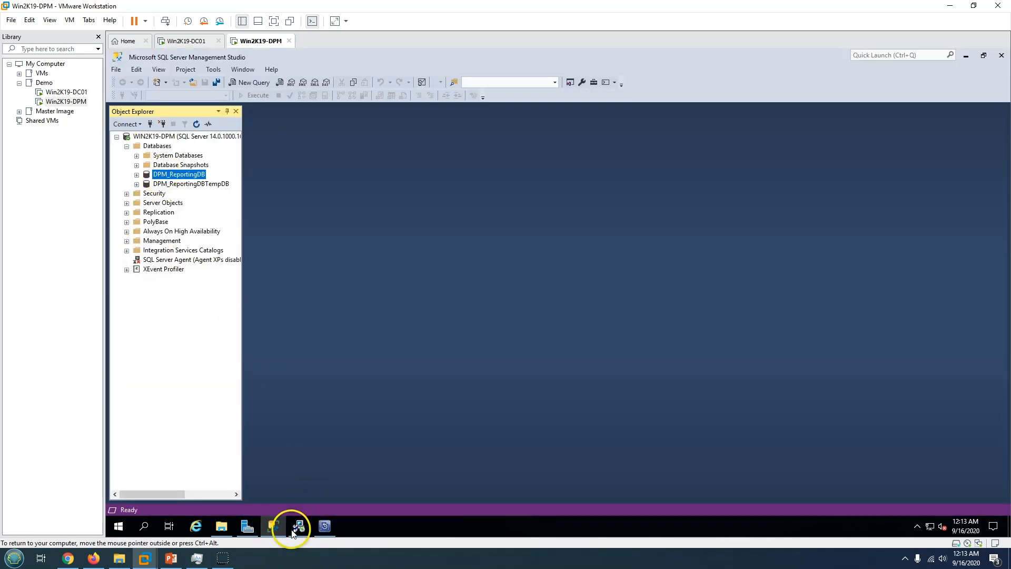
{"action": "left_click", "coordinate": [272, 528]}
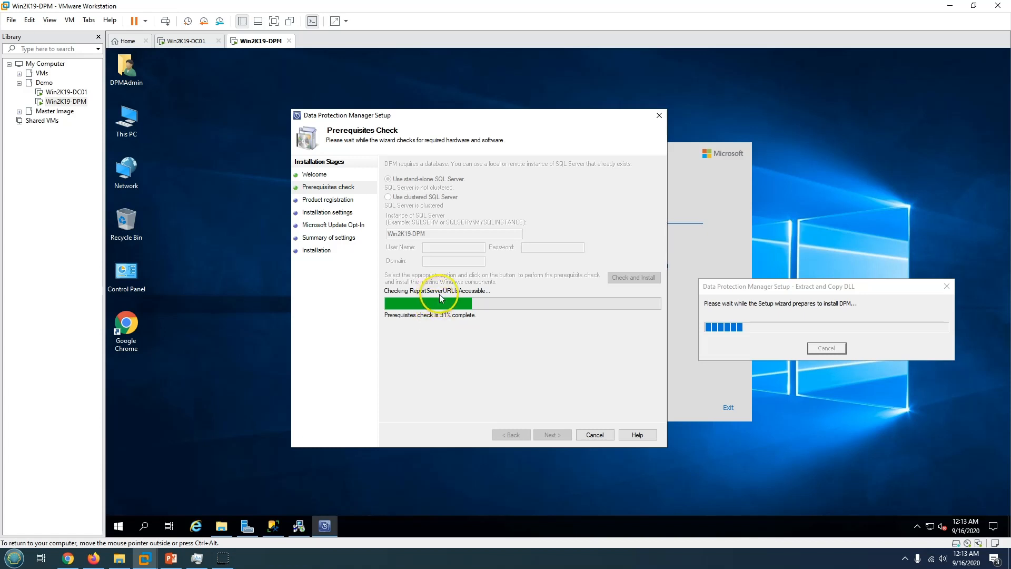
{"action": "left_click_drag", "start_coordinate": [475, 113], "coordinate": [468, 104]}
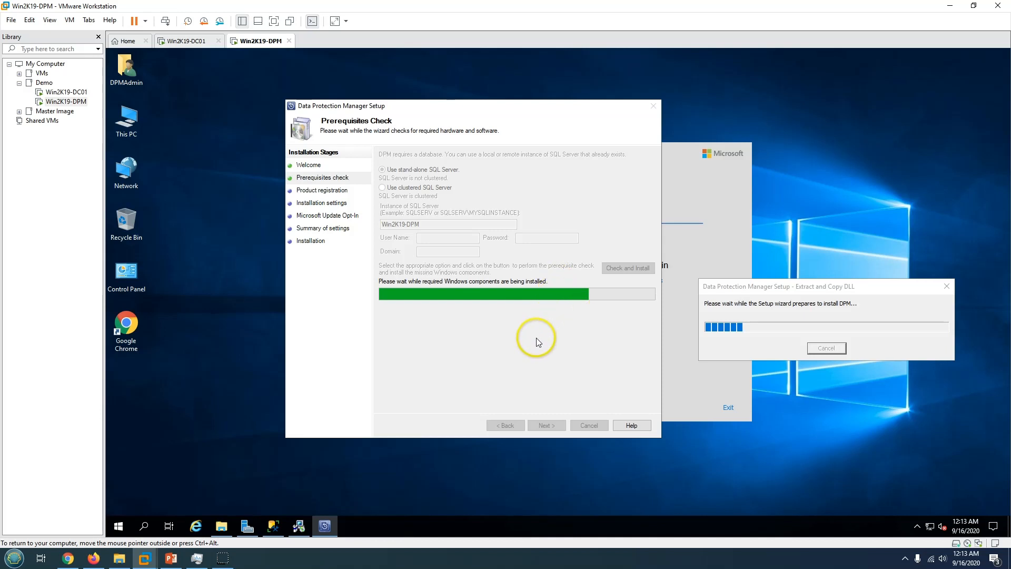
{"action": "left_click_drag", "start_coordinate": [507, 106], "coordinate": [511, 97]}
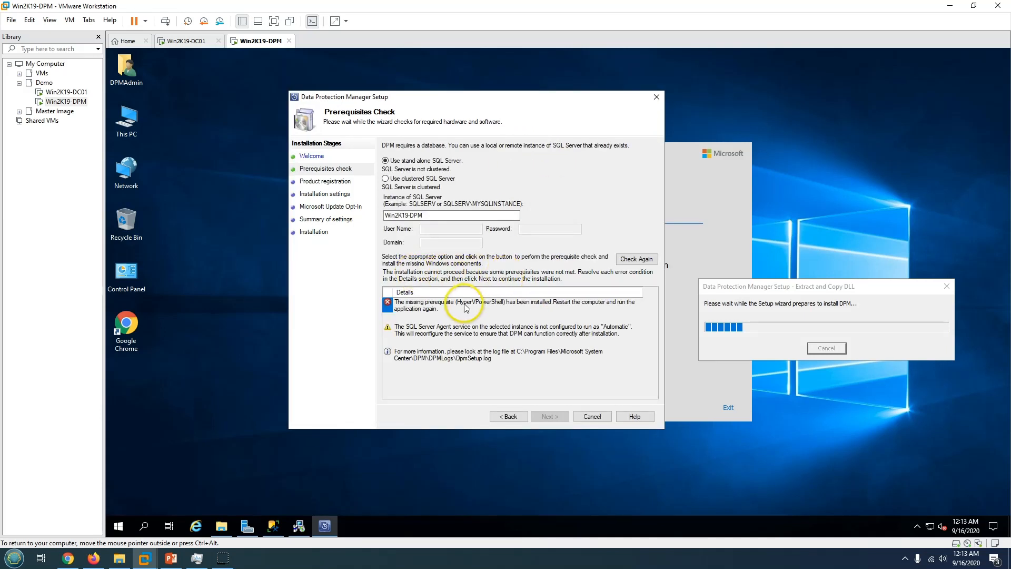
{"action": "left_click", "coordinate": [466, 308]}
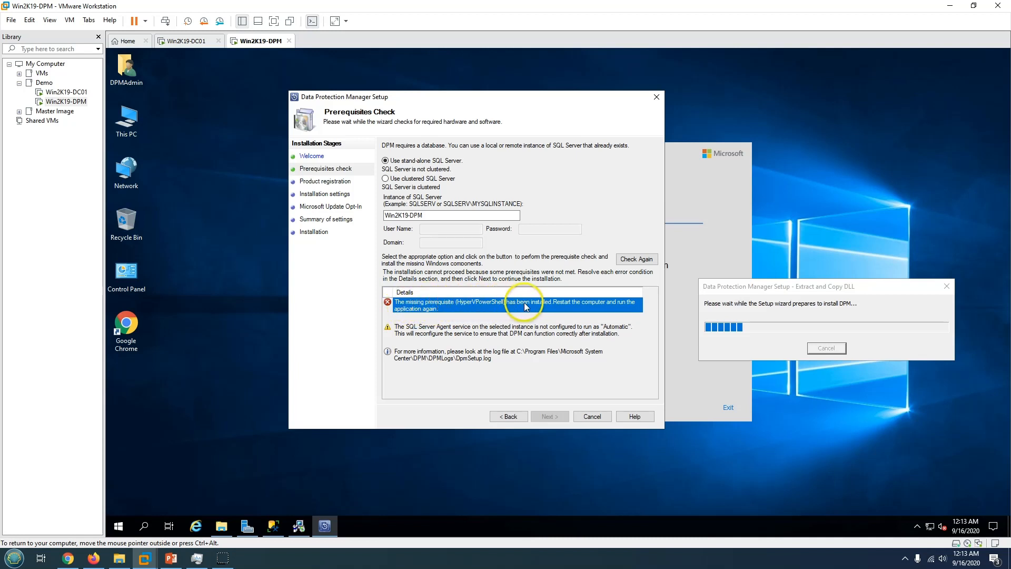
{"action": "left_click", "coordinate": [416, 329]}
{"action": "left_click", "coordinate": [429, 355]}
{"action": "left_click", "coordinate": [436, 333]}
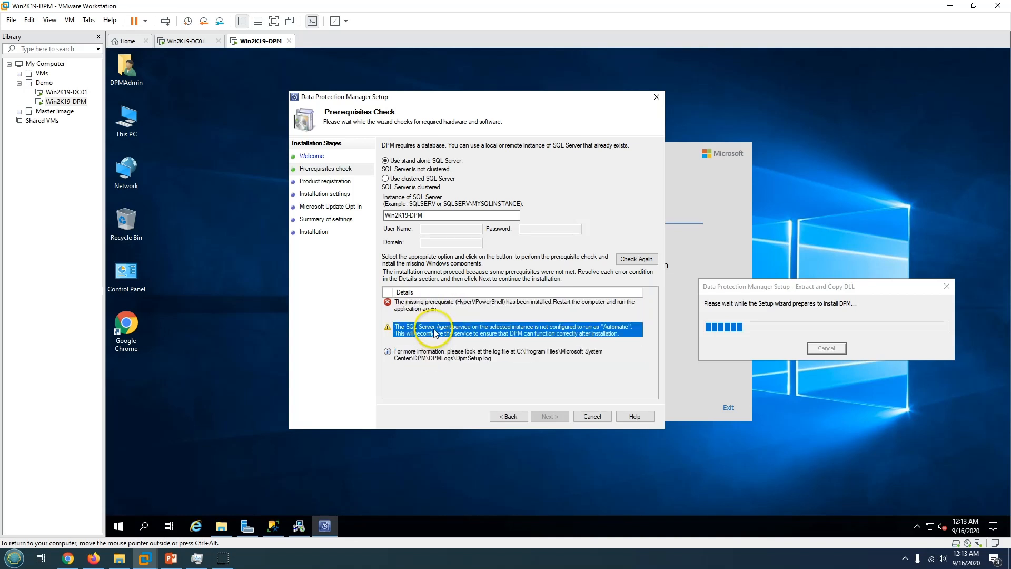
{"action": "left_click", "coordinate": [426, 355]}
{"action": "left_click", "coordinate": [410, 333]}
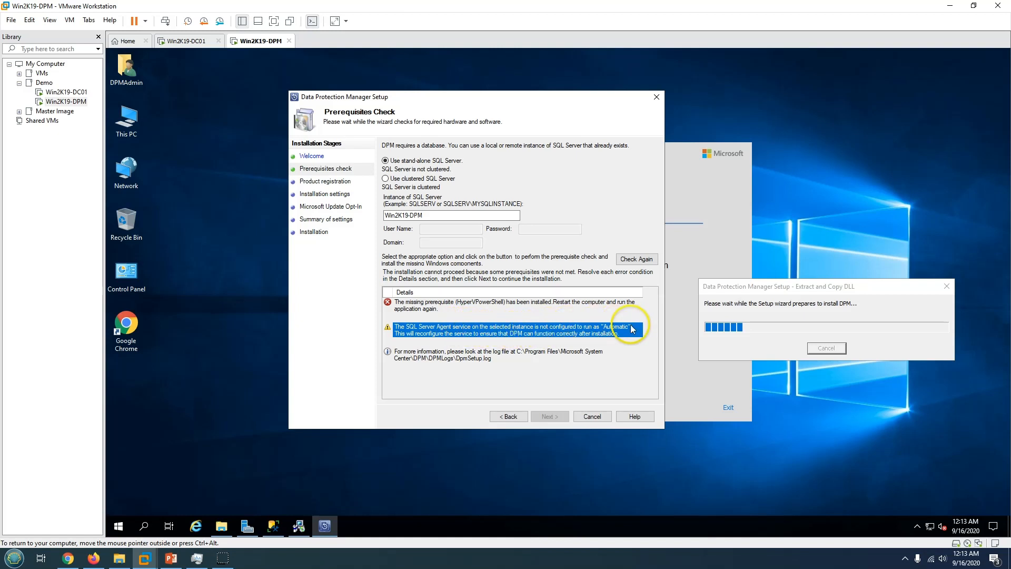
Open the Services console from Server Manager Tools and jump to the SQL services.
{"action": "left_click", "coordinate": [247, 526]}
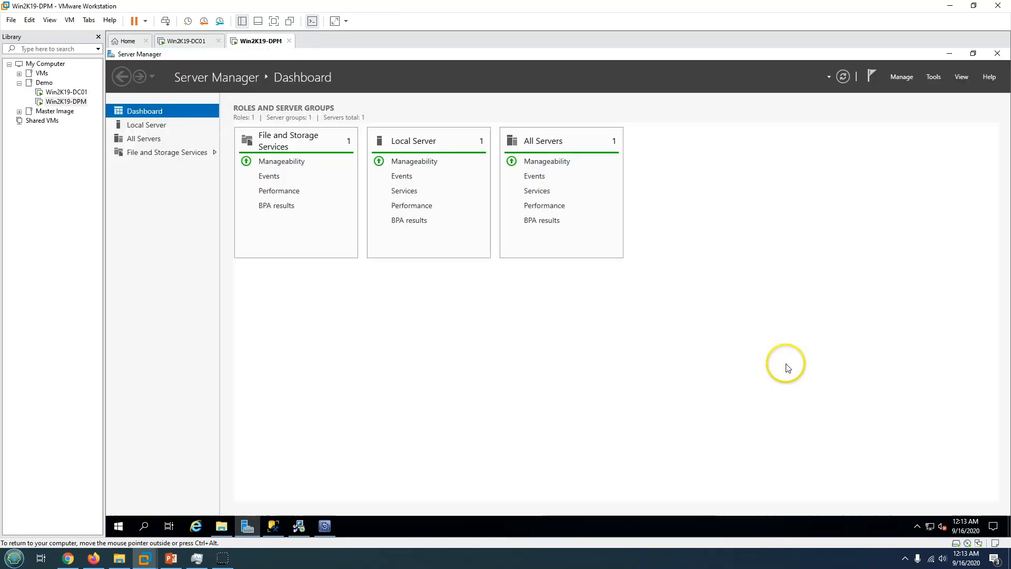
{"action": "left_click", "coordinate": [932, 76]}
{"action": "left_click", "coordinate": [857, 265]}
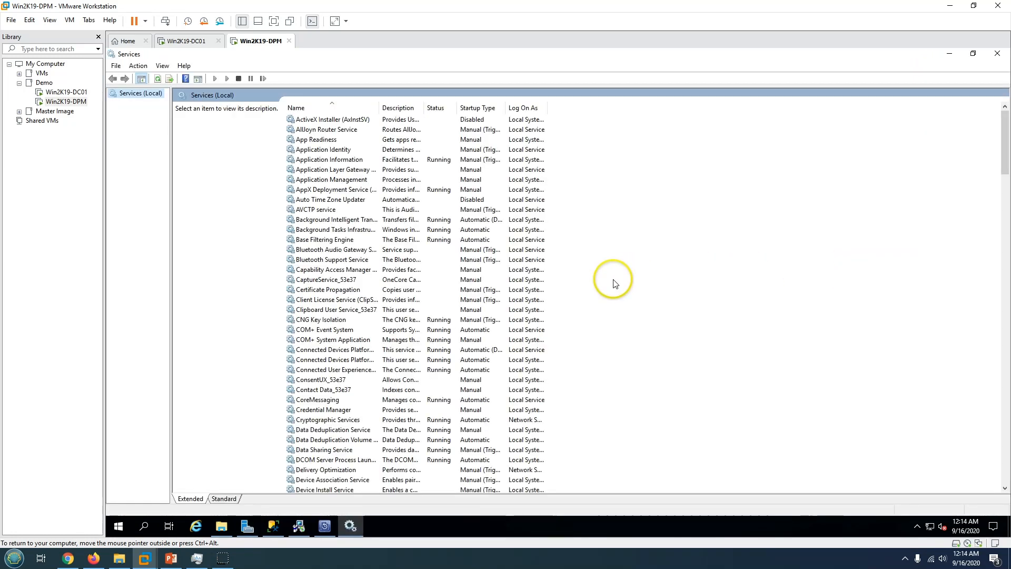
{"action": "left_click", "coordinate": [367, 301]}
{"action": "type", "text": "sql"}
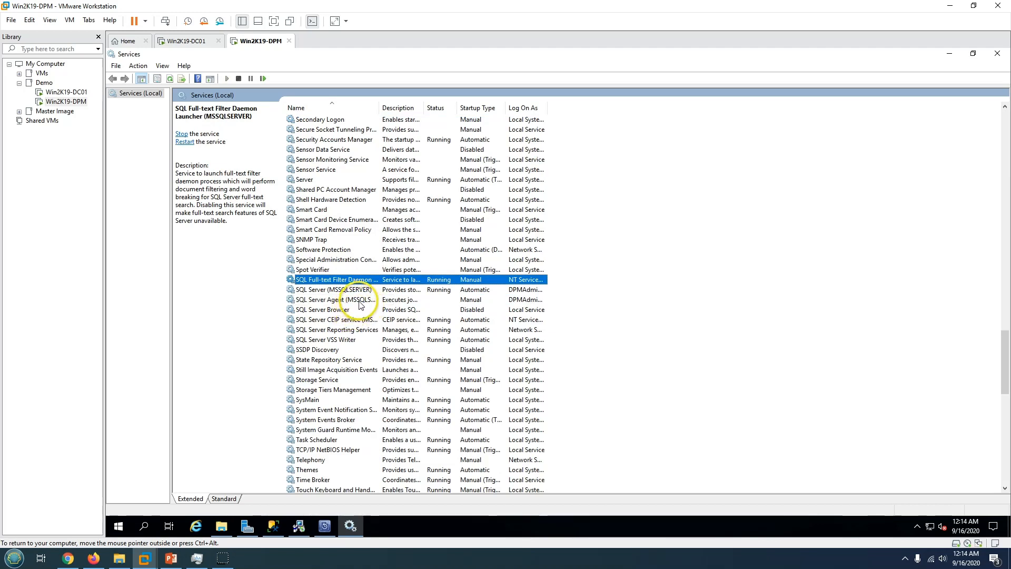
Set SQL Server Agent (MSSQLSERVER) startup type to Automatic, then close Services and Server Manager.
{"action": "double_click", "coordinate": [359, 300]}
{"action": "left_click", "coordinate": [522, 280]}
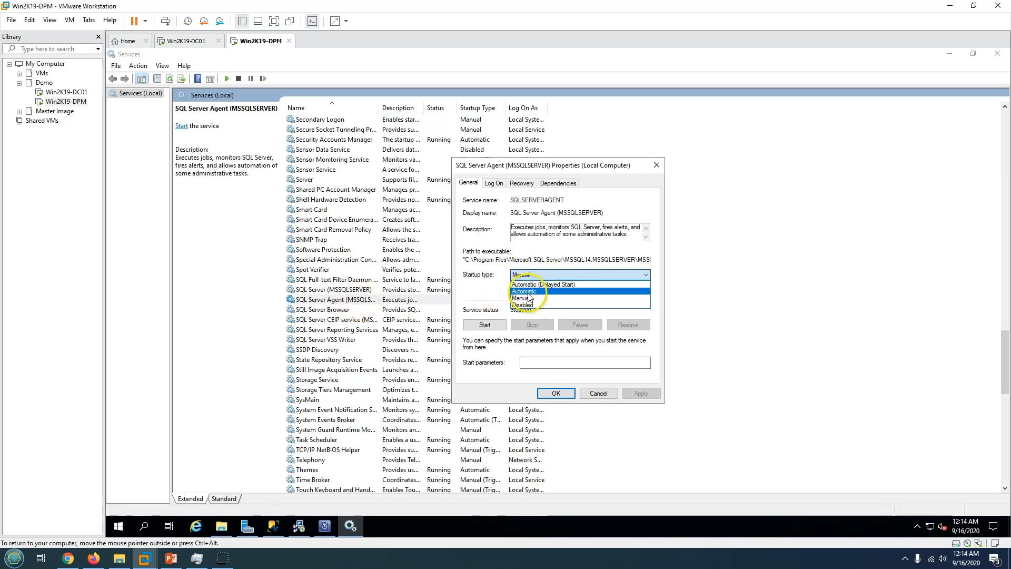
{"action": "left_click", "coordinate": [526, 290]}
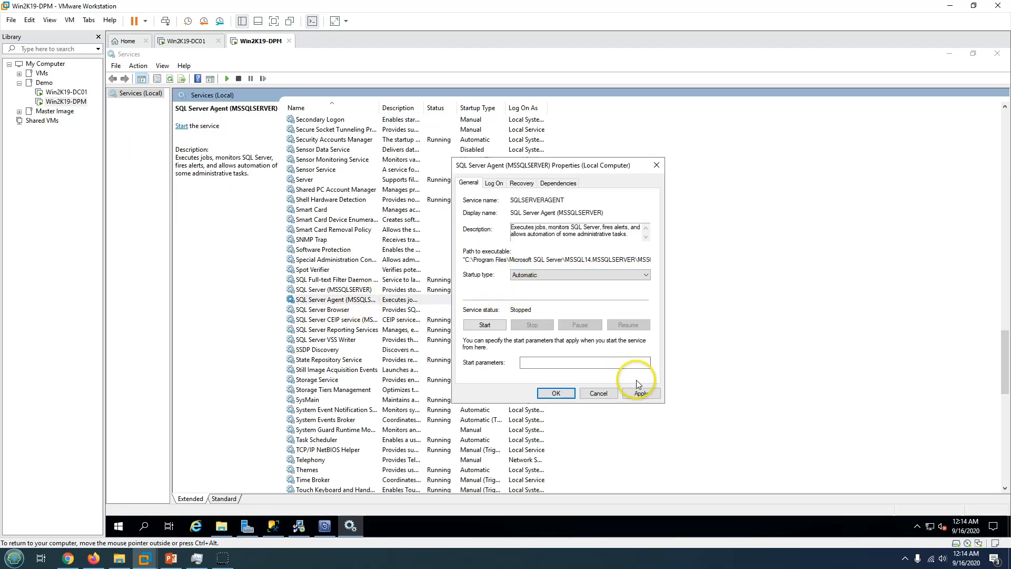
{"action": "left_click", "coordinate": [569, 395]}
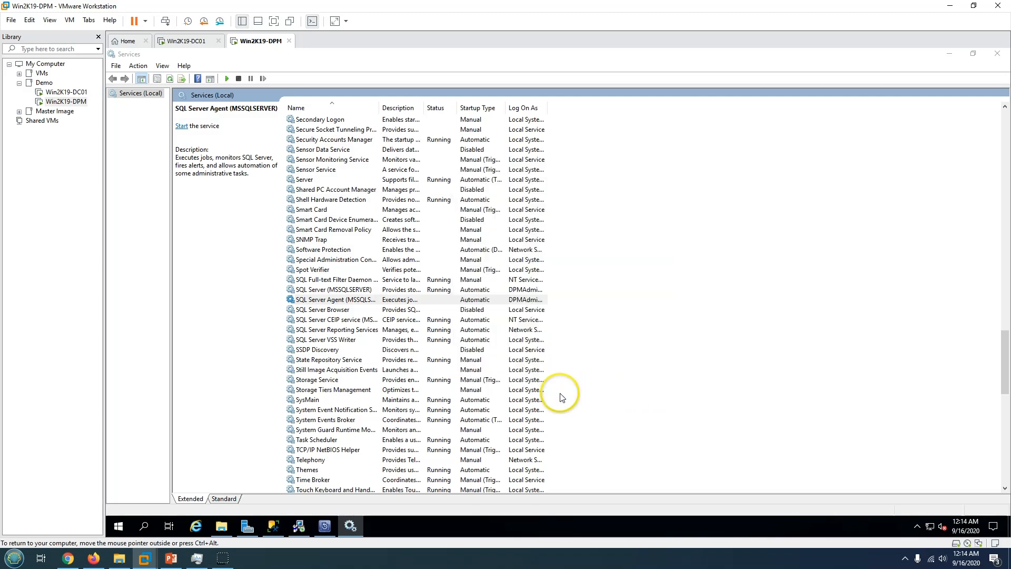
{"action": "left_click", "coordinate": [998, 54]}
{"action": "left_click", "coordinate": [997, 54]}
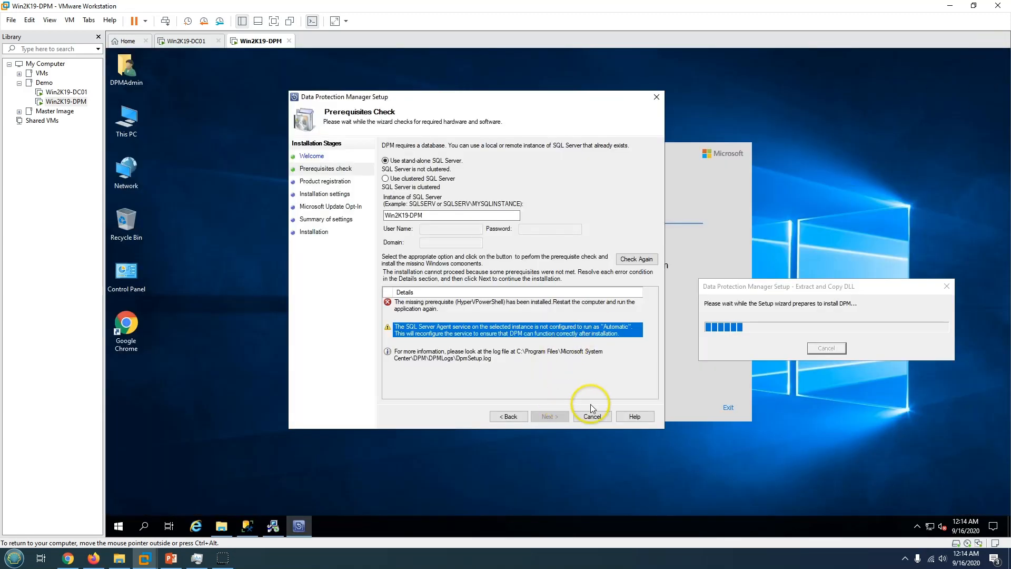
Cancel DPM setup, close Management Studio and restart the Windows Server VM.
{"action": "left_click", "coordinate": [592, 417]}
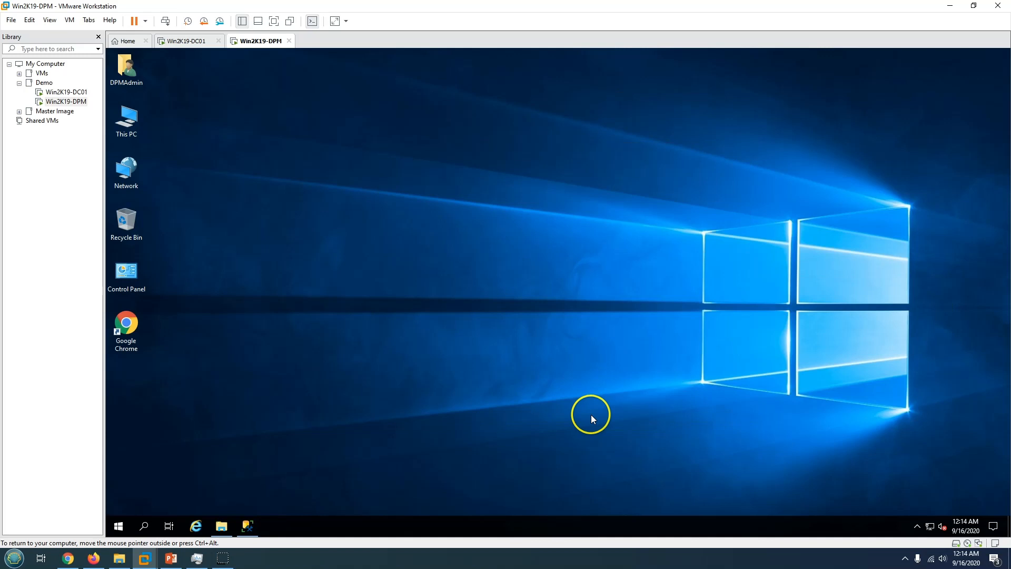
{"action": "left_click", "coordinate": [245, 532]}
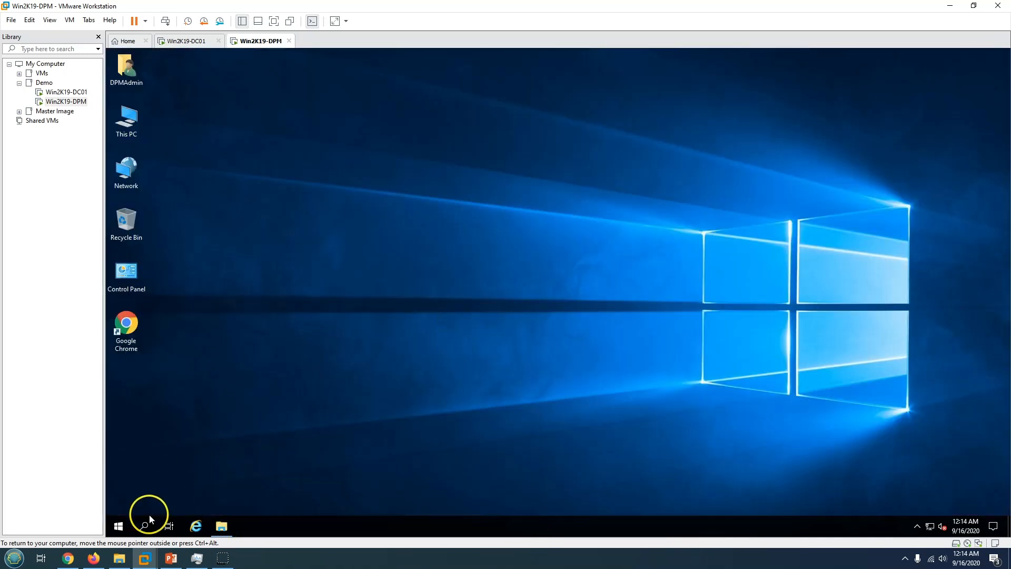
{"action": "left_click", "coordinate": [119, 525]}
{"action": "left_click", "coordinate": [120, 503]}
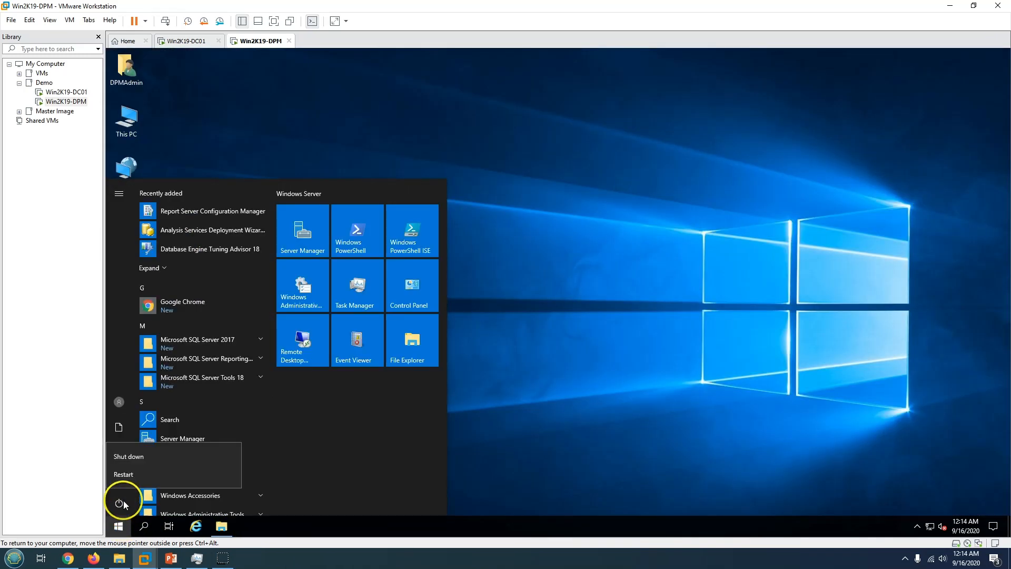
{"action": "left_click", "coordinate": [134, 476]}
{"action": "left_click", "coordinate": [243, 470]}
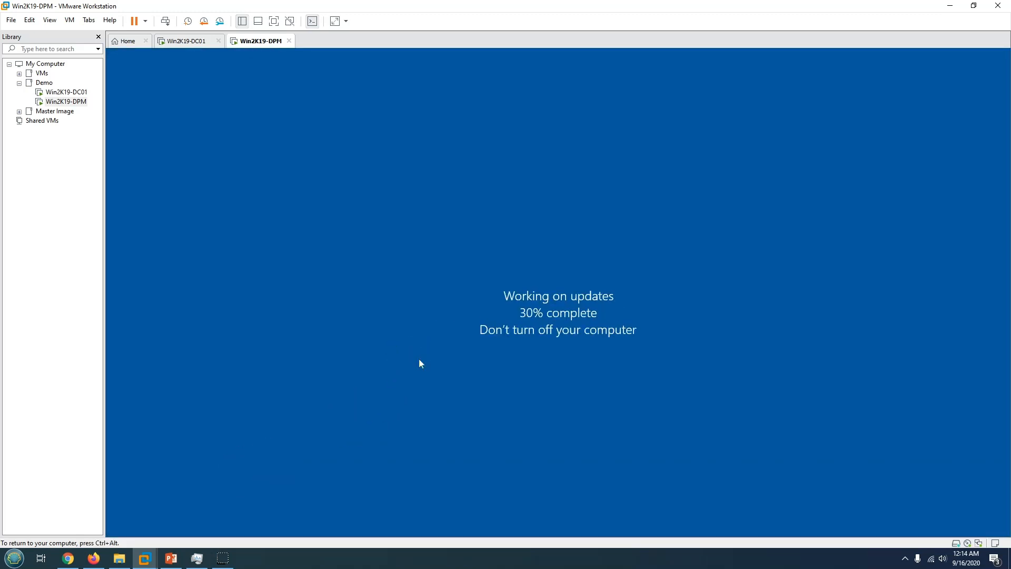
After the reboot, sign back in to the Win2K19-DPM VM with the account password.
{"action": "key", "text": "ctrl+alt"}
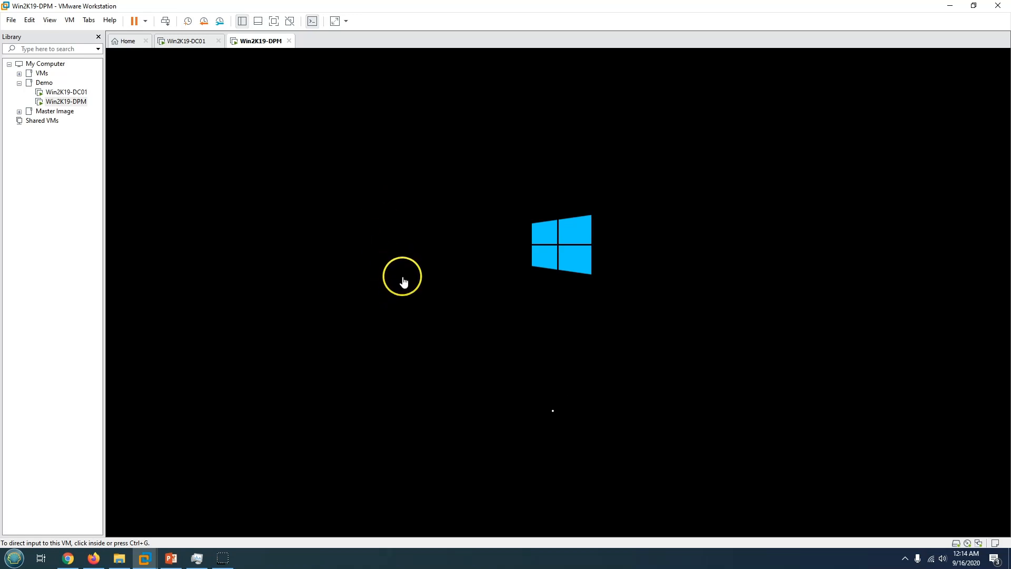
{"action": "left_click", "coordinate": [218, 560]}
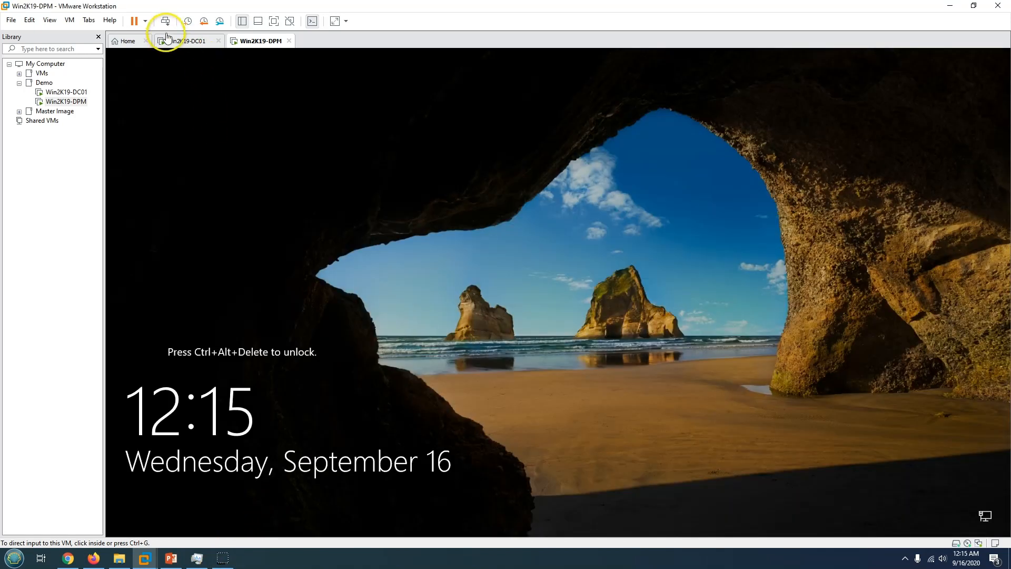
{"action": "left_click", "coordinate": [165, 20]}
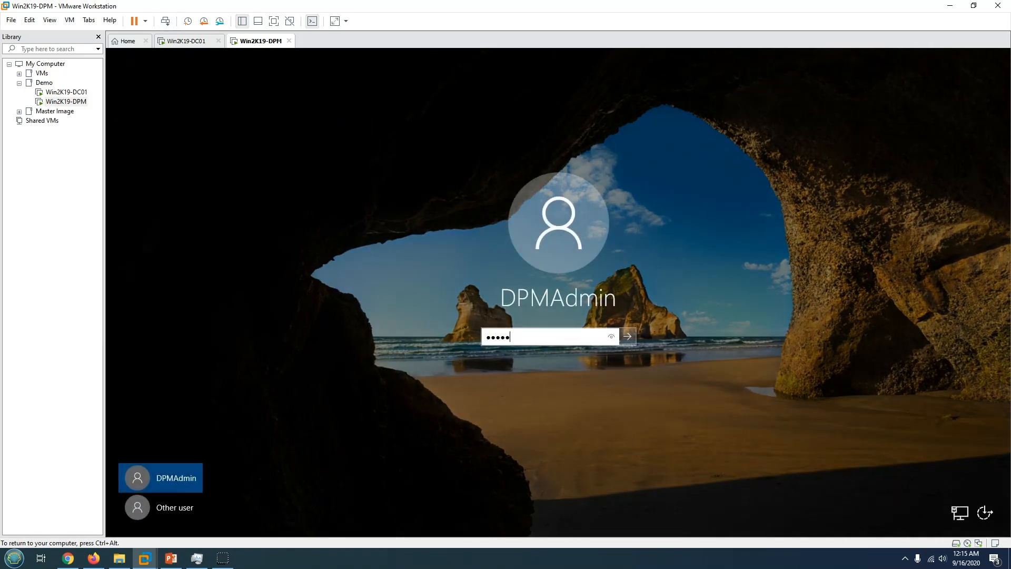
{"action": "key", "text": "Return"}
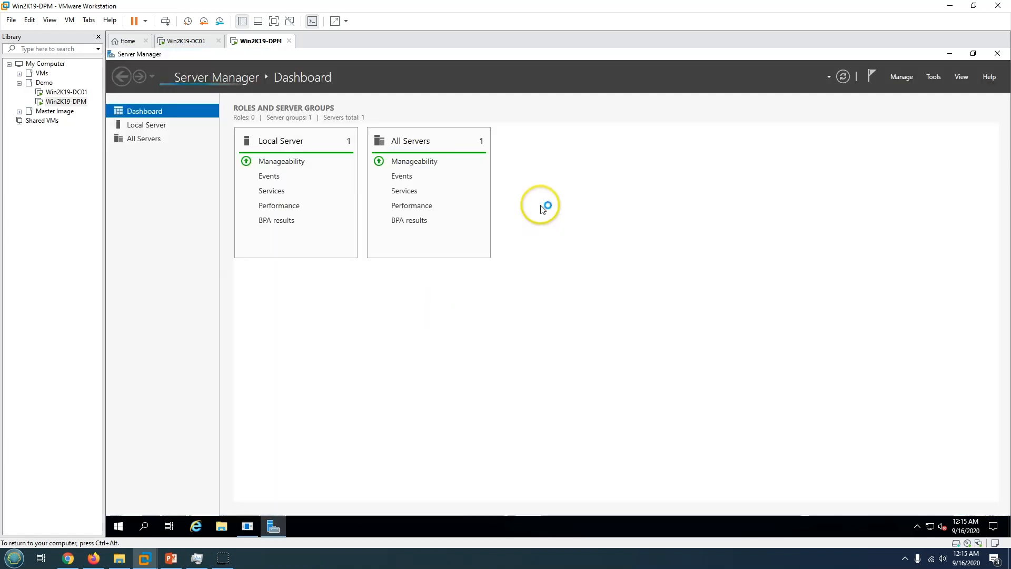
Dismiss the Shutdown Event Tracker prompt and eject the SQL setup disc from the DVD drive.
{"action": "left_click", "coordinate": [247, 527]}
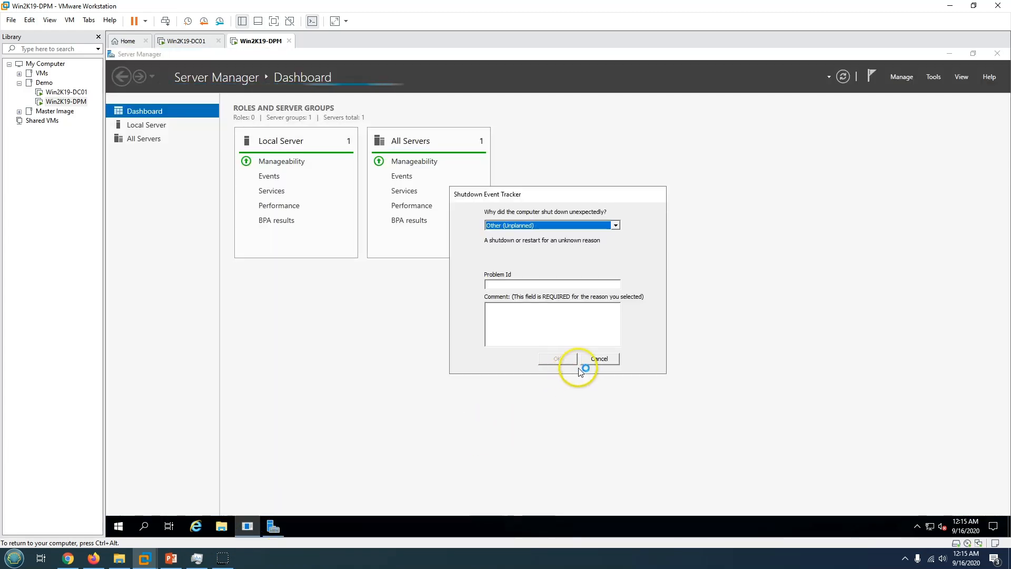
{"action": "left_click", "coordinate": [595, 358]}
{"action": "left_click", "coordinate": [949, 53]}
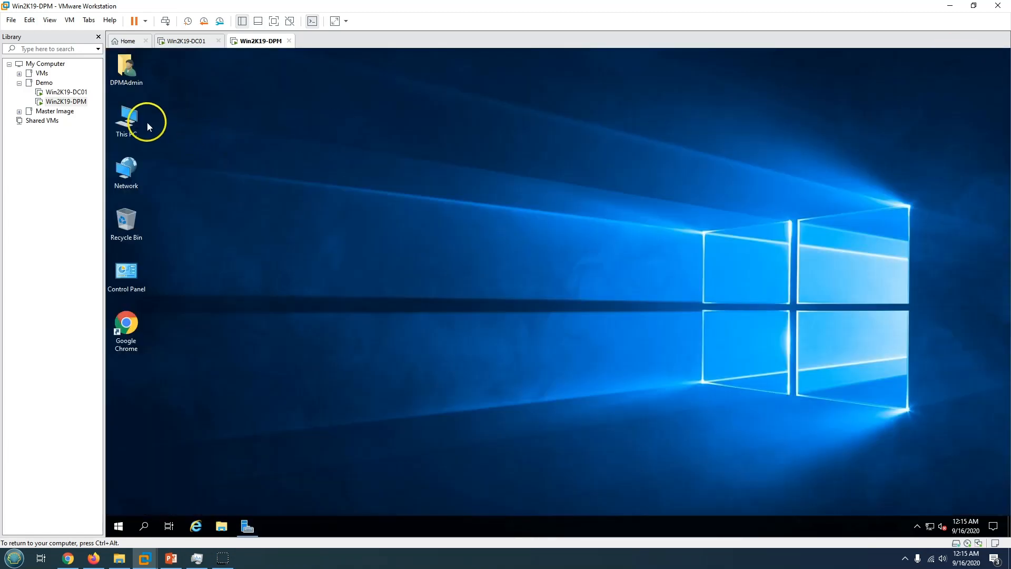
{"action": "double_click", "coordinate": [142, 124]}
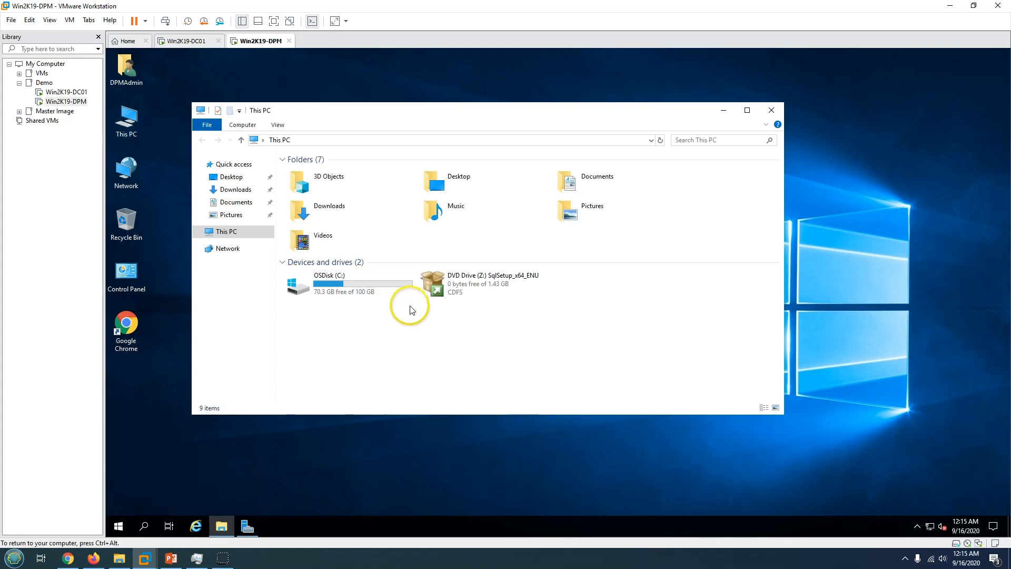
{"action": "right_click", "coordinate": [485, 283]}
{"action": "left_click", "coordinate": [510, 355]}
Run Setup from the System Center Data Protection Manager 2019 folder on C: with admin rights.
{"action": "double_click", "coordinate": [343, 293]}
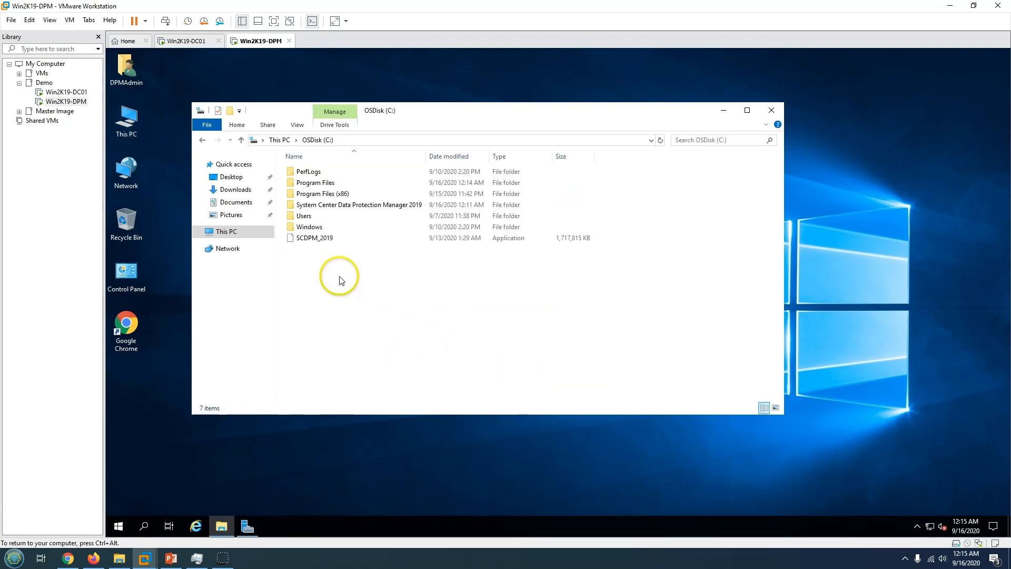
{"action": "double_click", "coordinate": [333, 194]}
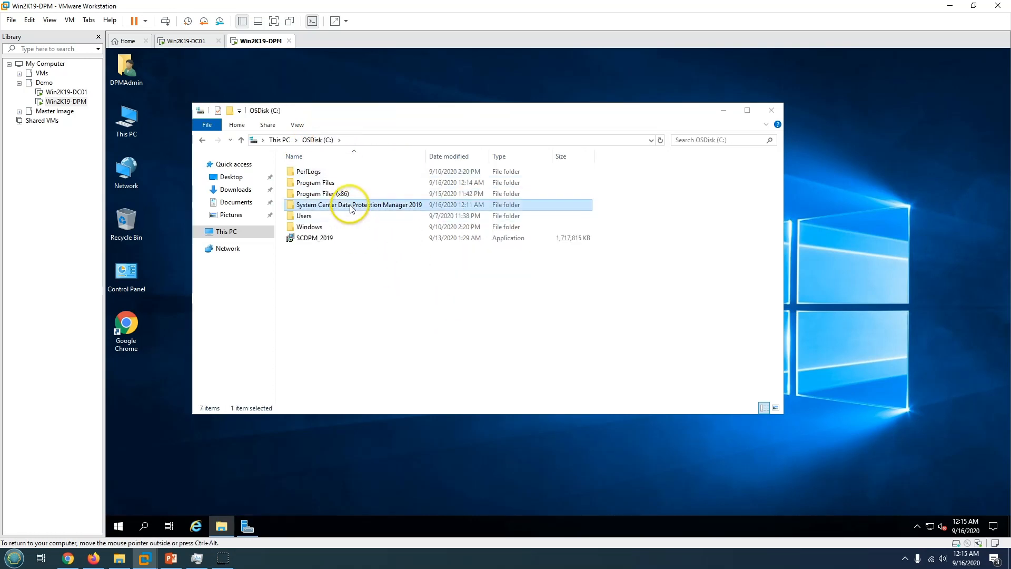
{"action": "double_click", "coordinate": [354, 204]}
{"action": "scroll", "coordinate": [355, 334], "scroll_direction": "down", "scroll_amount": 5}
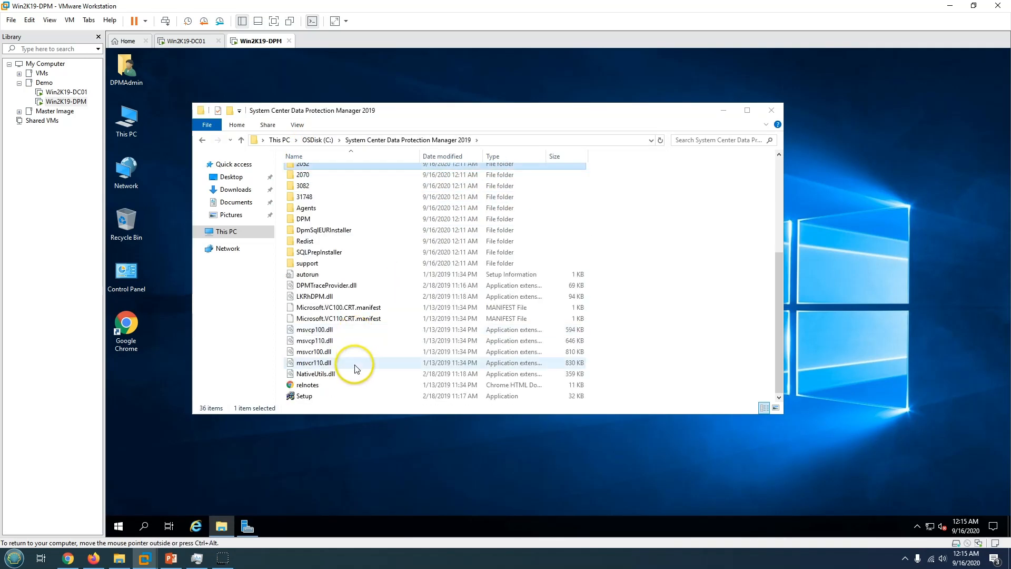
{"action": "left_click", "coordinate": [312, 397]}
{"action": "double_click", "coordinate": [312, 399]}
{"action": "left_click", "coordinate": [564, 358]}
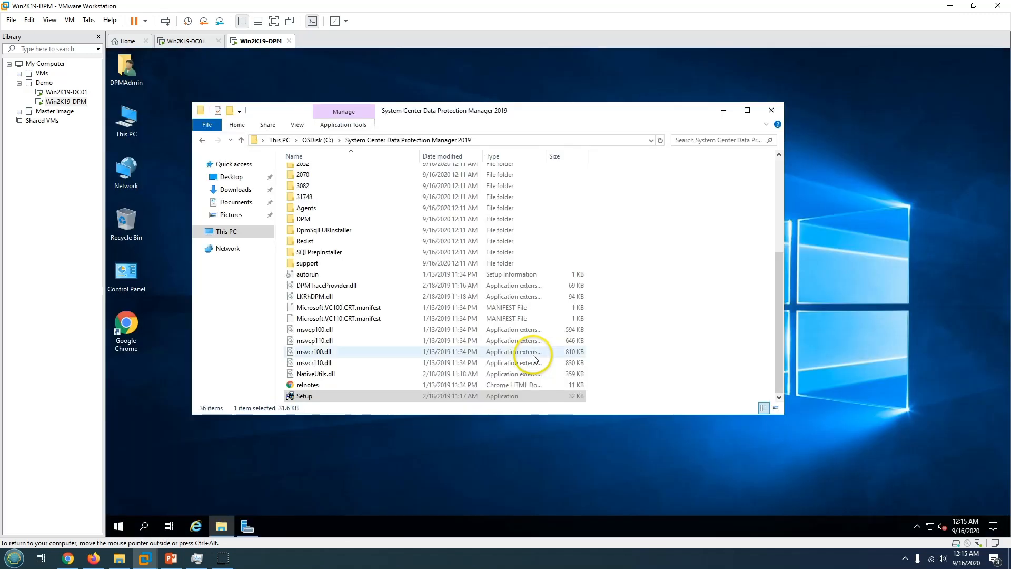
{"action": "left_click", "coordinate": [723, 114]}
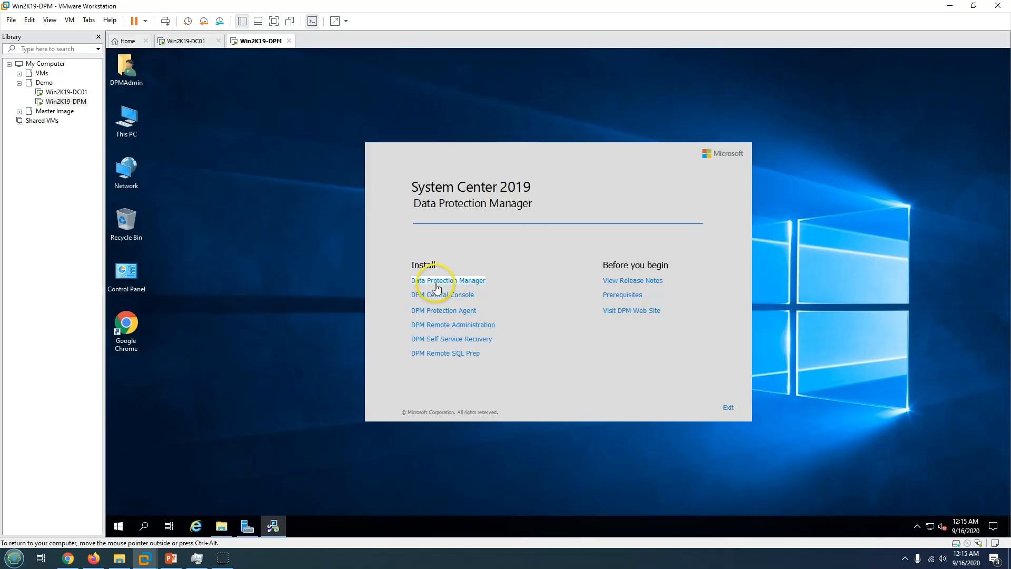
Choose Data Protection Manager, accept the licence, pass Welcome and run Check and Install for Win2K19-DPM.
{"action": "left_click", "coordinate": [442, 285]}
{"action": "left_click", "coordinate": [586, 406]}
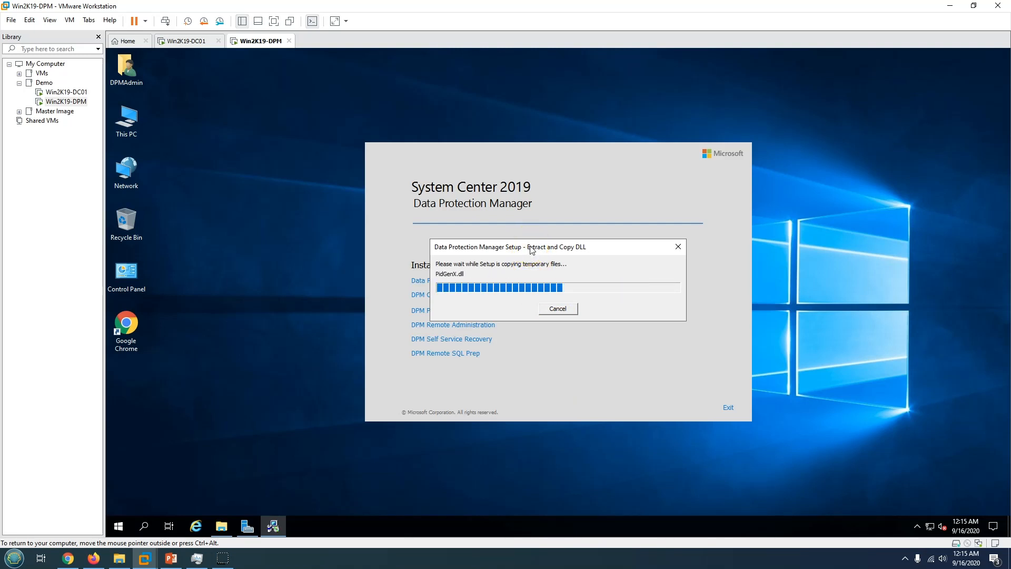
{"action": "left_click_drag", "start_coordinate": [532, 250], "coordinate": [517, 219]}
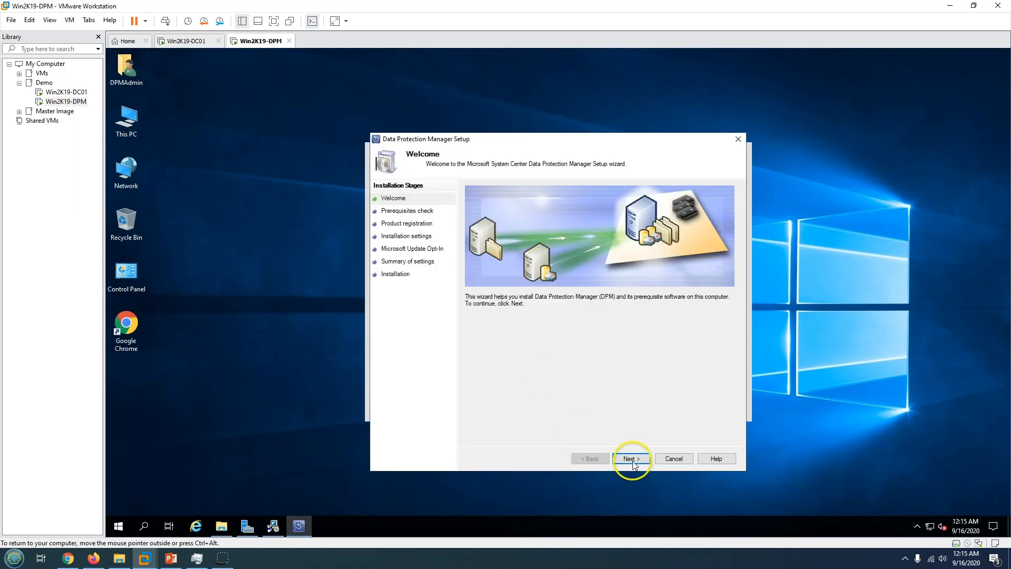
{"action": "left_click", "coordinate": [632, 459]}
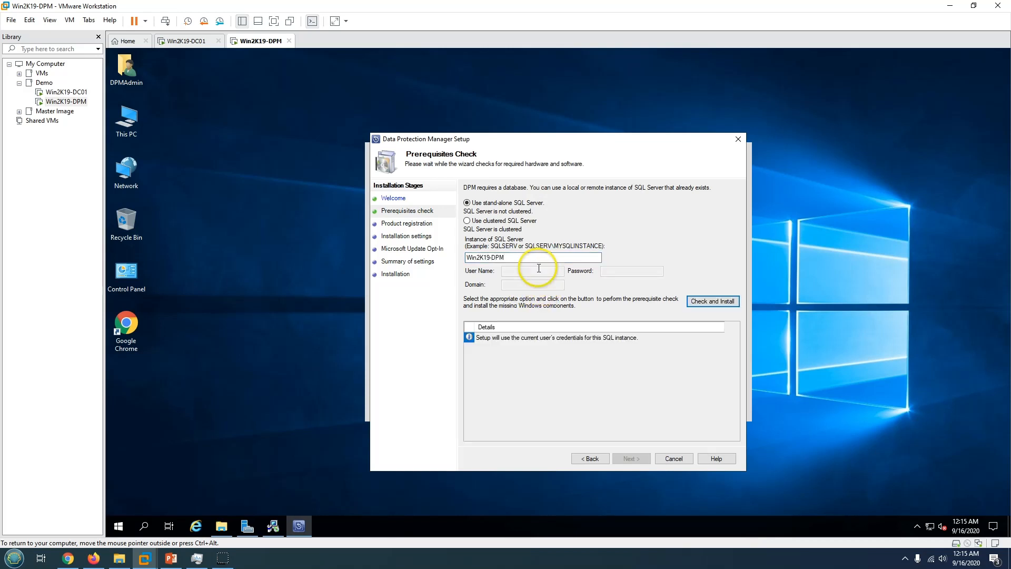
{"action": "left_click", "coordinate": [703, 304]}
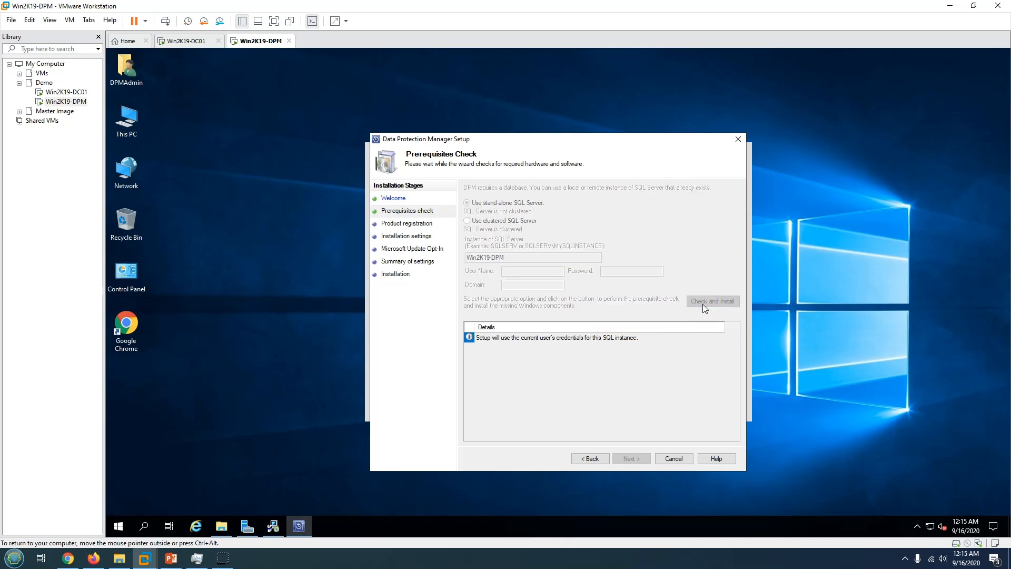
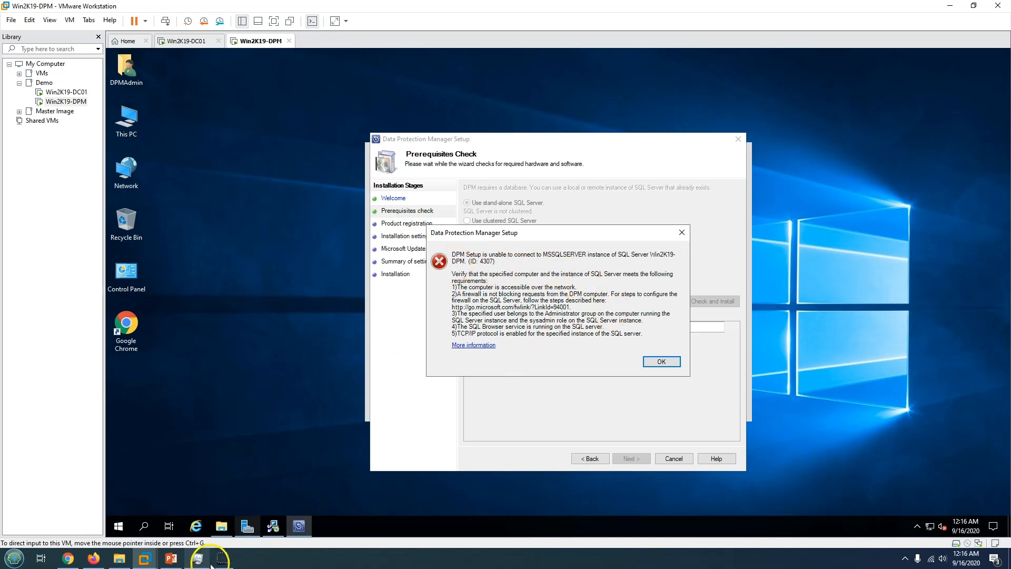
Dismiss DPM Setup's SQL Server connection error 4307.
{"action": "key", "text": "Return"}
Start the stopped SQL Server, Diagnostic Policy, SQL Server Agent and User Access Logging services.
{"action": "left_click", "coordinate": [248, 526]}
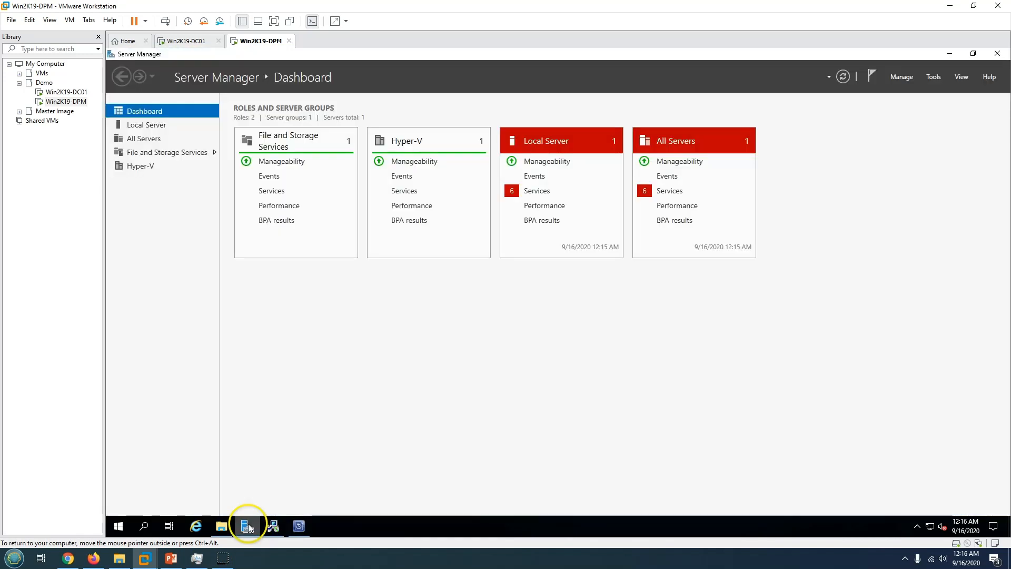
{"action": "left_click", "coordinate": [537, 191]}
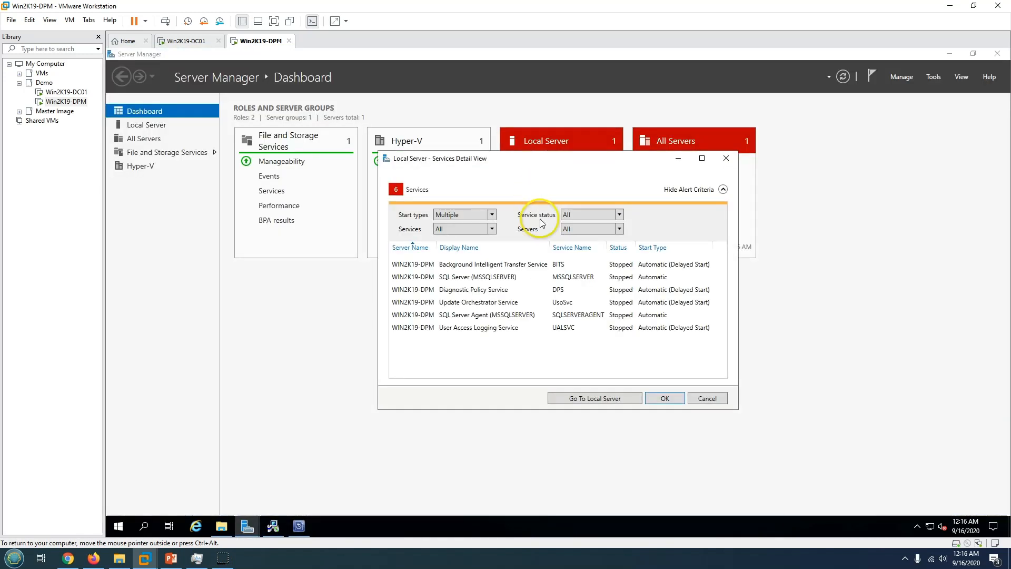
{"action": "right_click", "coordinate": [531, 275]}
{"action": "left_click", "coordinate": [552, 283]}
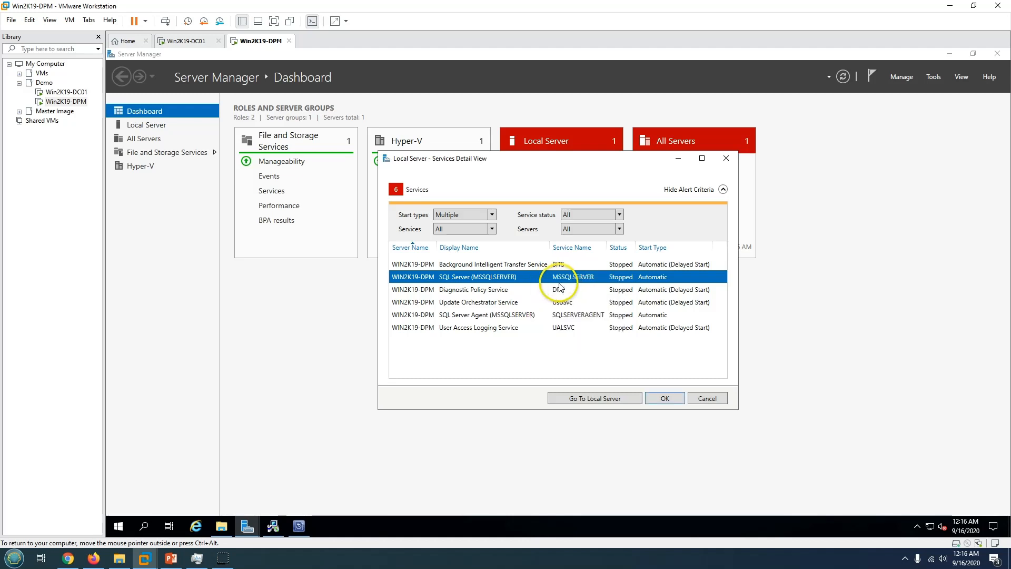
{"action": "right_click", "coordinate": [526, 291]}
{"action": "left_click", "coordinate": [543, 297]}
{"action": "right_click", "coordinate": [527, 315]}
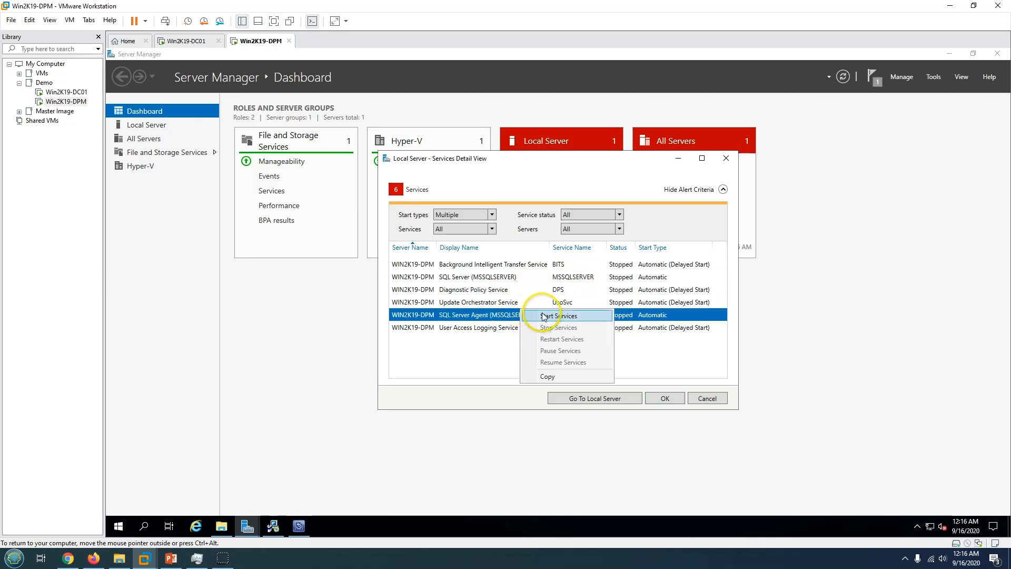
{"action": "left_click", "coordinate": [539, 321]}
{"action": "right_click", "coordinate": [519, 327]}
{"action": "left_click", "coordinate": [541, 335]}
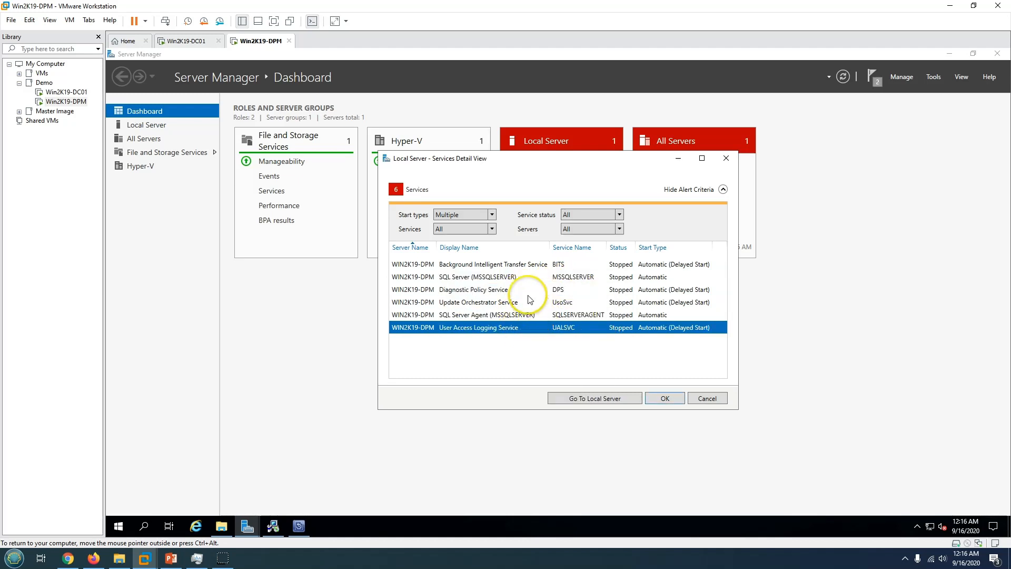
Start the BITS, User Access Logging and Update Orchestrator services, then set Server Manager aside.
{"action": "right_click", "coordinate": [517, 263]}
{"action": "left_click", "coordinate": [554, 273]}
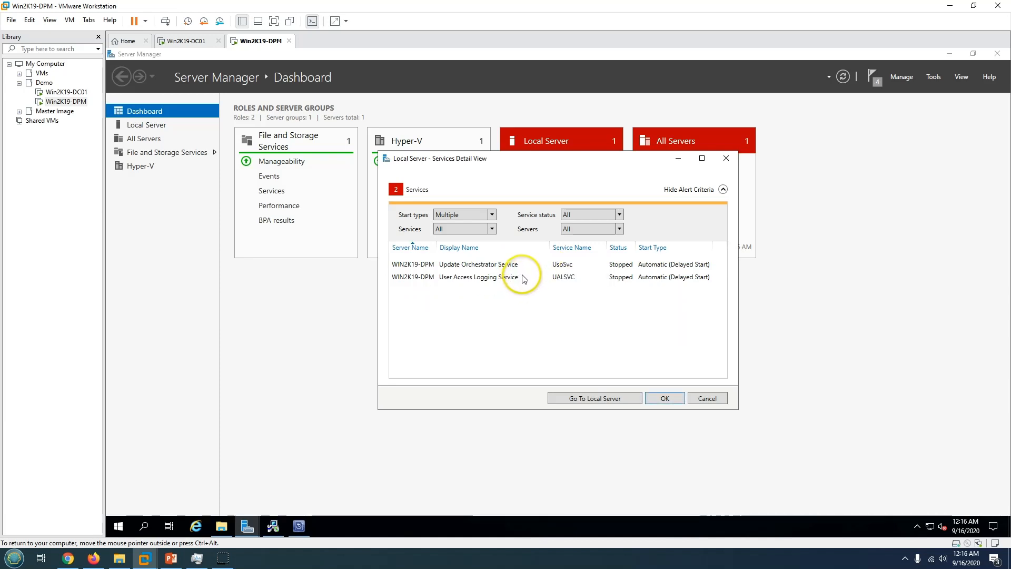
{"action": "right_click", "coordinate": [525, 277]}
{"action": "left_click", "coordinate": [543, 283]}
{"action": "right_click", "coordinate": [539, 266]}
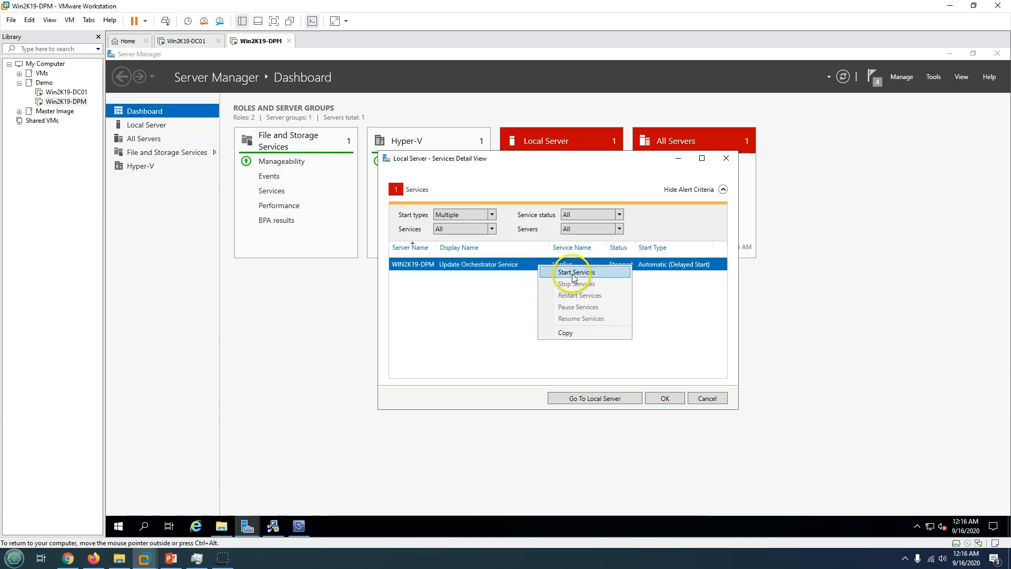
{"action": "left_click", "coordinate": [556, 272]}
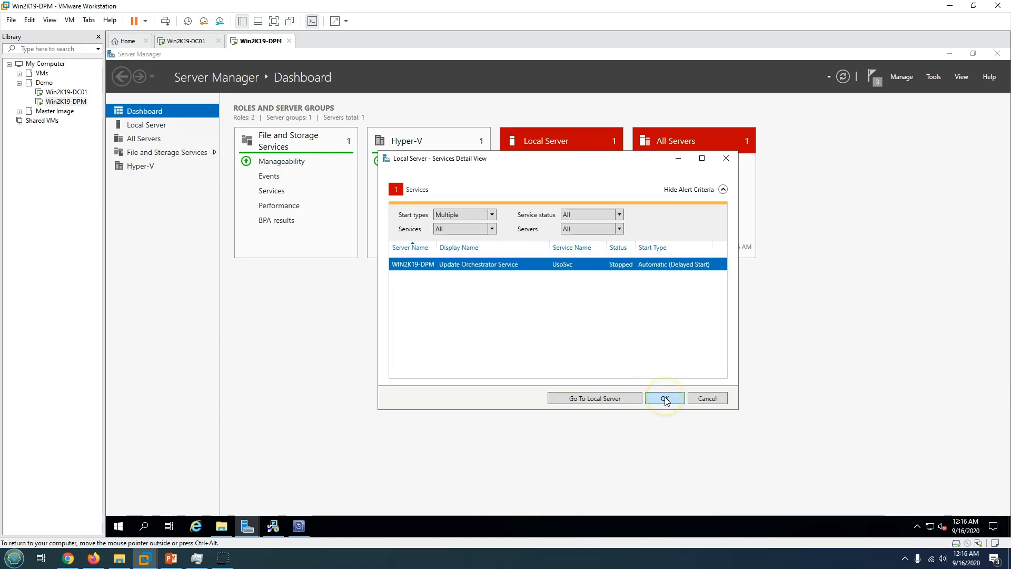
{"action": "left_click", "coordinate": [665, 399]}
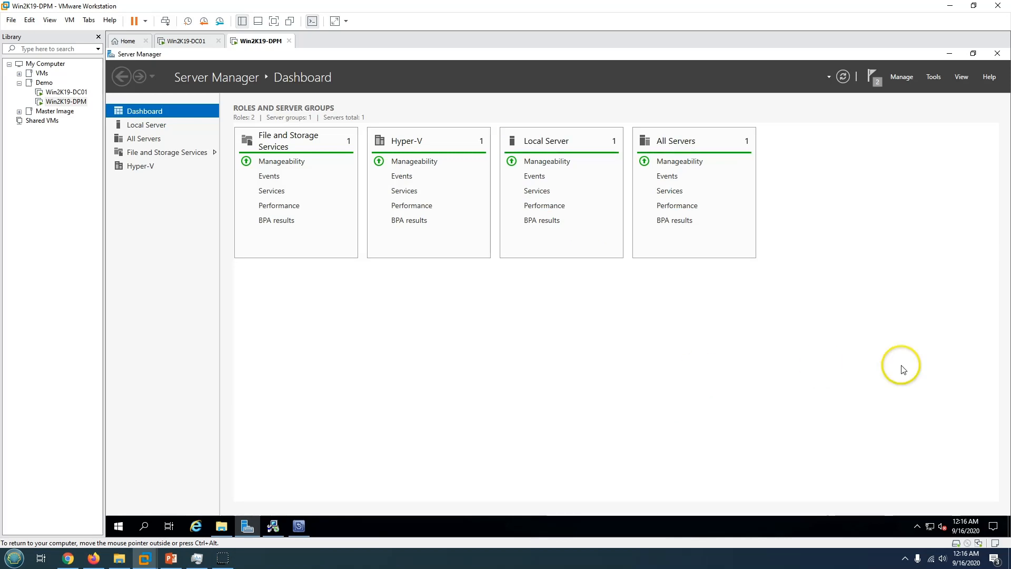
{"action": "left_click", "coordinate": [949, 55]}
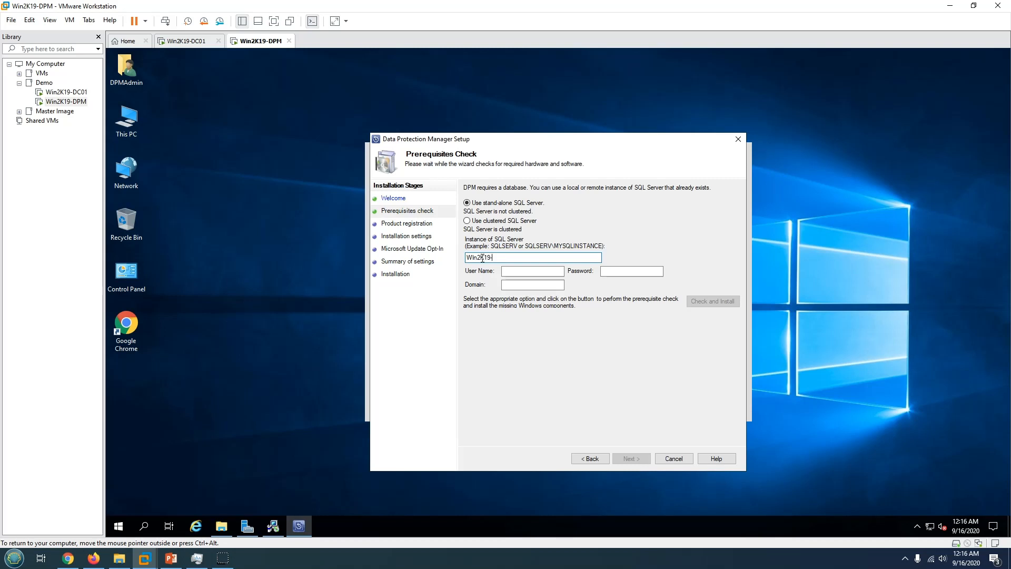
Use Win2K19-DPM as the SQL instance and rerun the prerequisites check until it passes.
{"action": "left_click", "coordinate": [519, 268]}
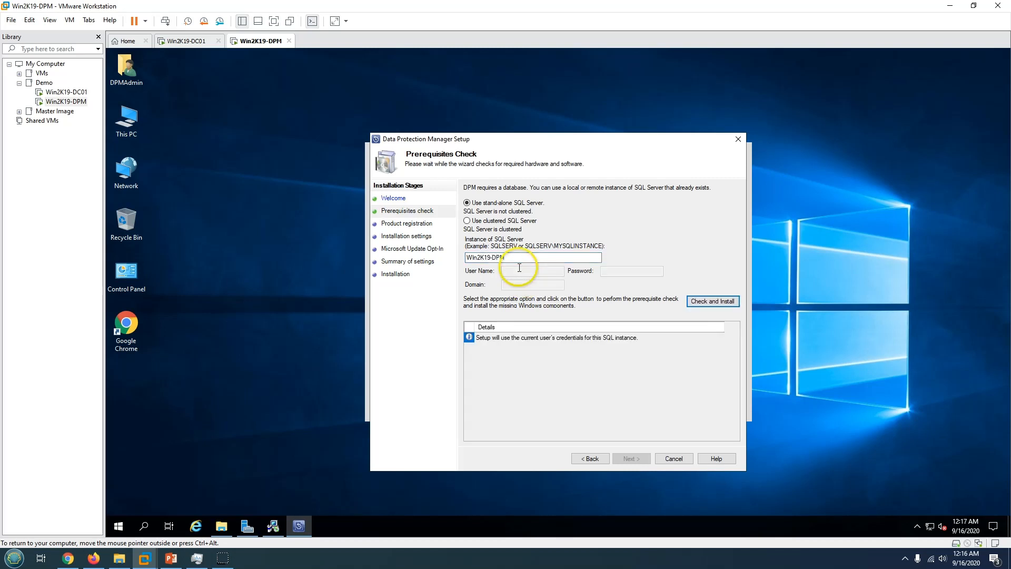
{"action": "left_click", "coordinate": [707, 300]}
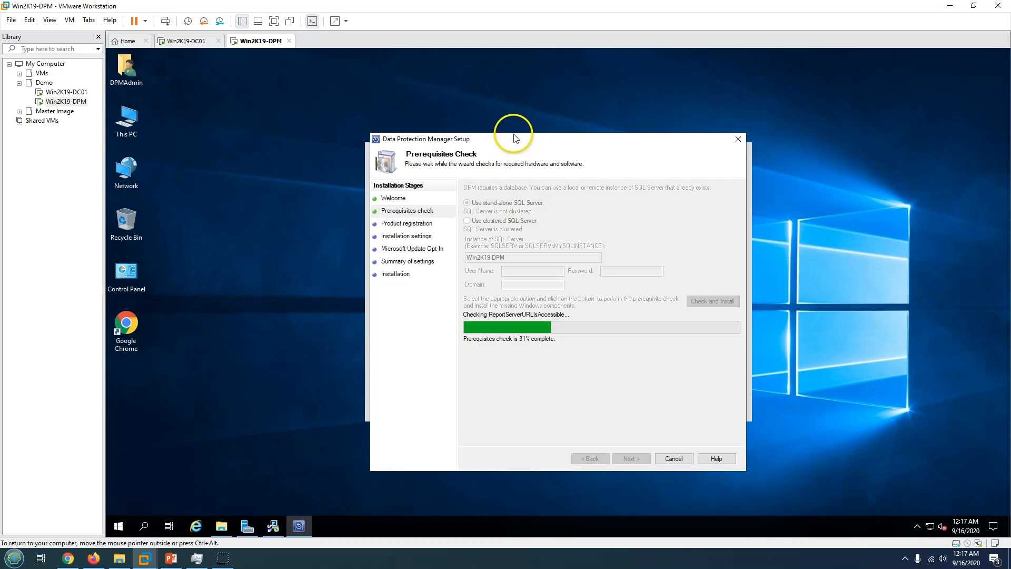
{"action": "left_click_drag", "start_coordinate": [515, 140], "coordinate": [518, 129]}
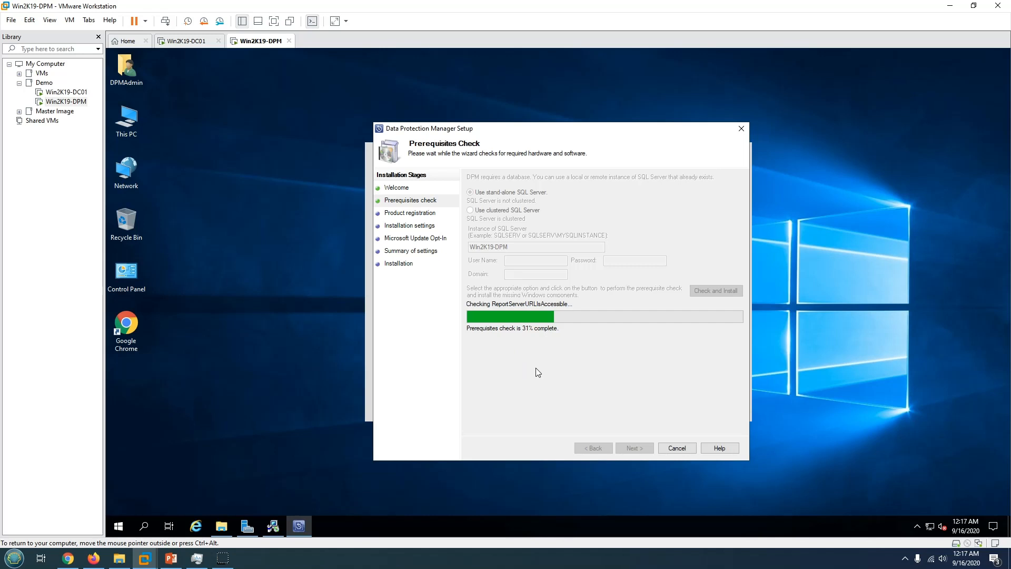
{"action": "left_click_drag", "start_coordinate": [547, 121], "coordinate": [527, 125]}
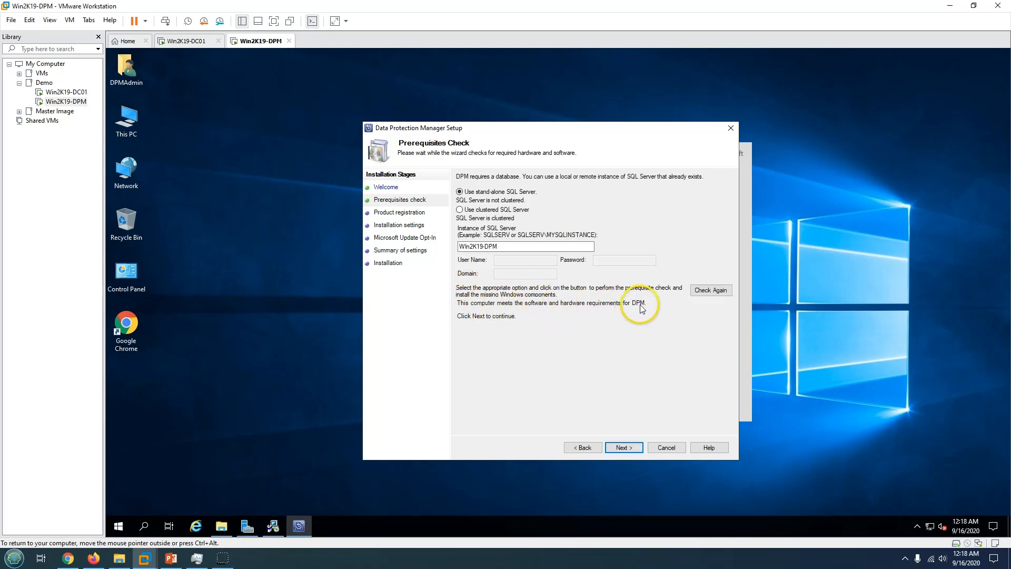
Register DPM with the user's name and company LABSHANDSON.
{"action": "left_click", "coordinate": [623, 448]}
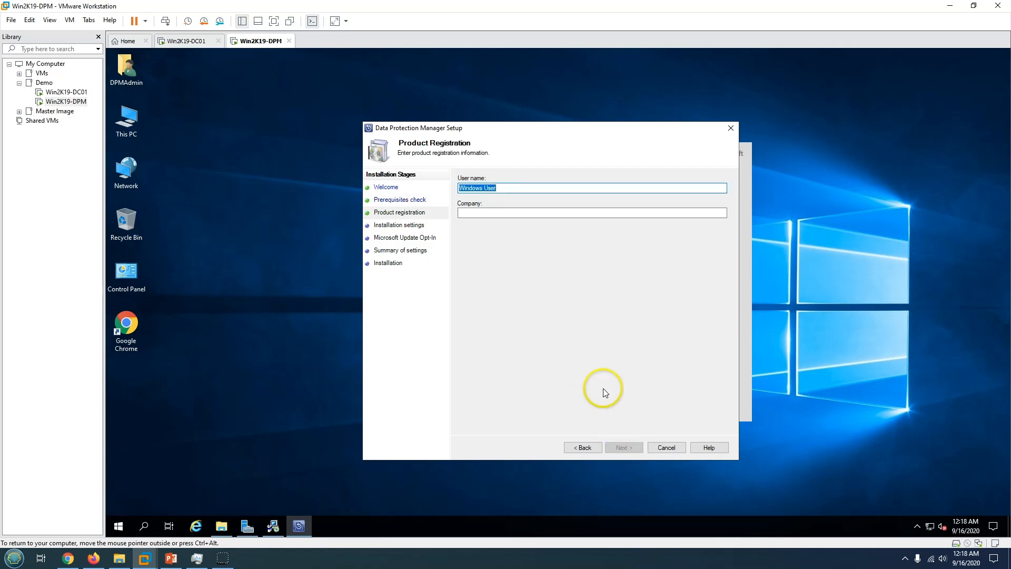
{"action": "left_click_drag", "start_coordinate": [511, 187], "coordinate": [439, 177]}
{"action": "key", "text": "Tab"}
{"action": "type", "text": "LABSHAD"}
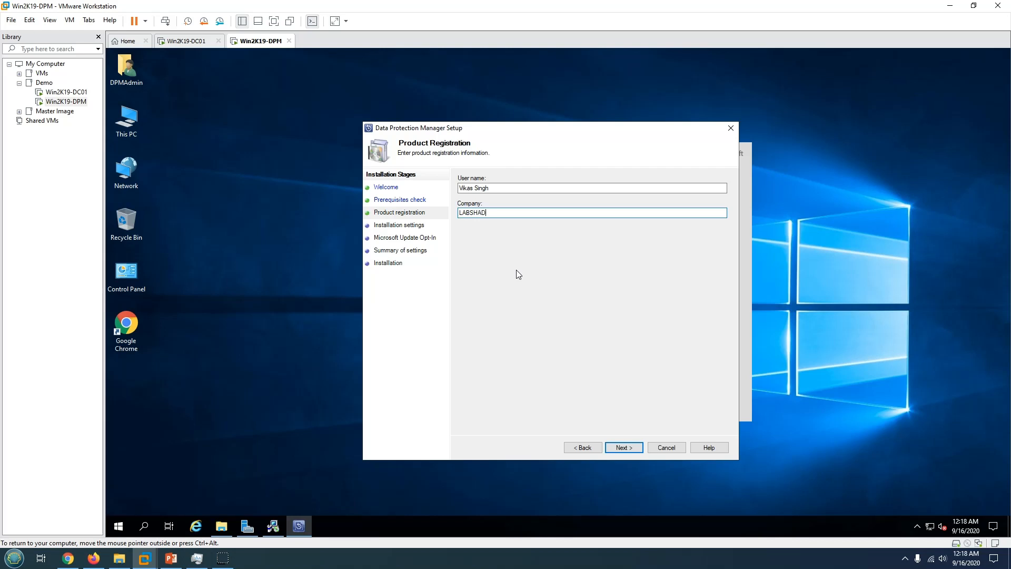
{"action": "key", "text": "BackSpace"}
{"action": "type", "text": "NDSON"}
{"action": "left_click", "coordinate": [627, 449]}
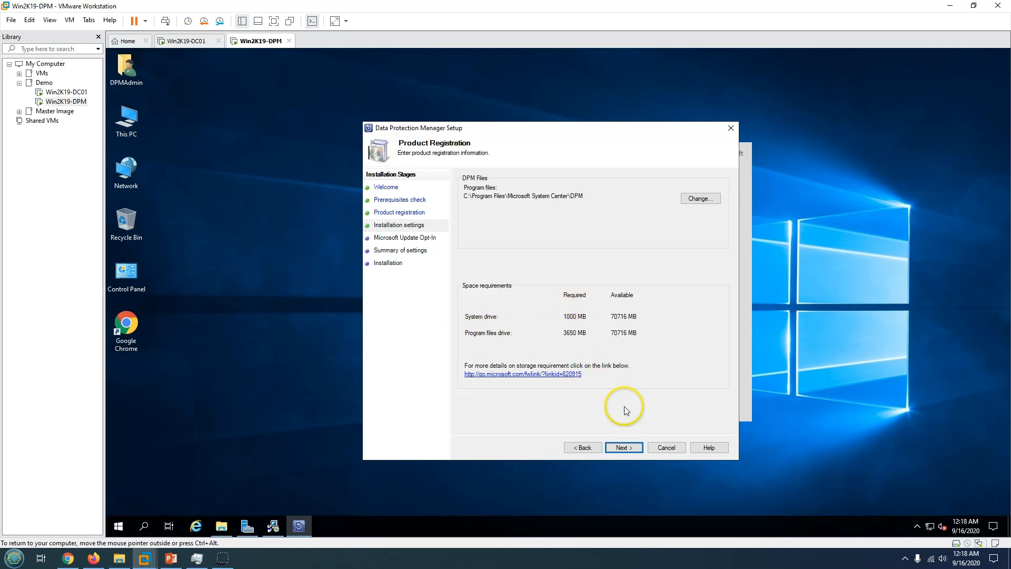
Keep the default program files location and opt into Microsoft Update.
{"action": "left_click", "coordinate": [631, 449]}
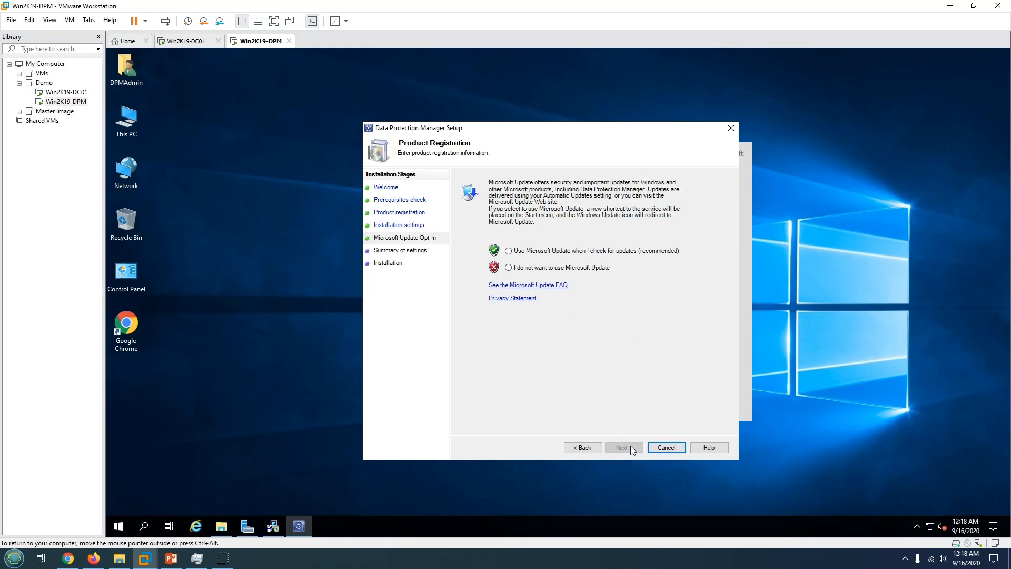
{"action": "left_click", "coordinate": [526, 251]}
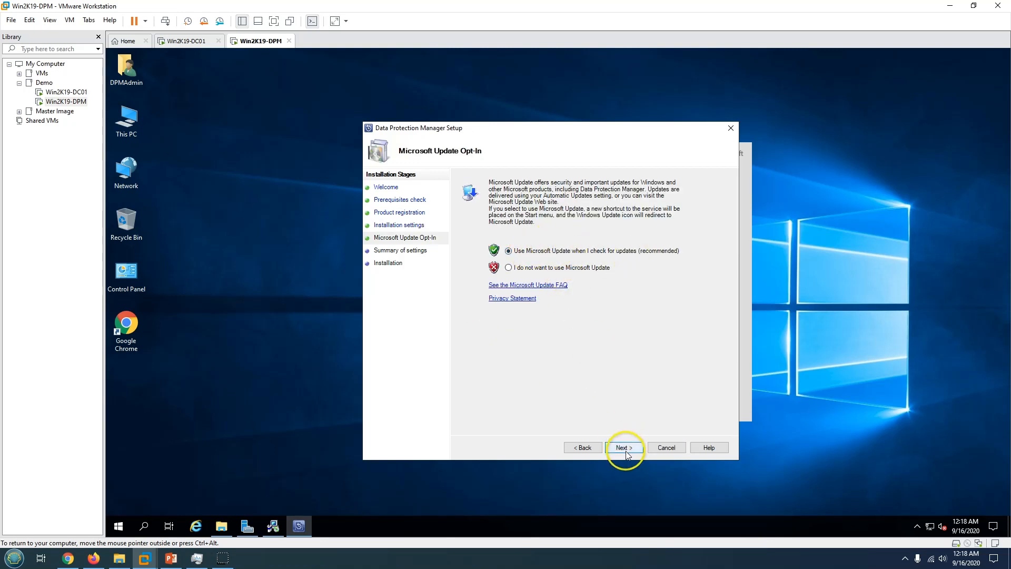
{"action": "left_click", "coordinate": [627, 452]}
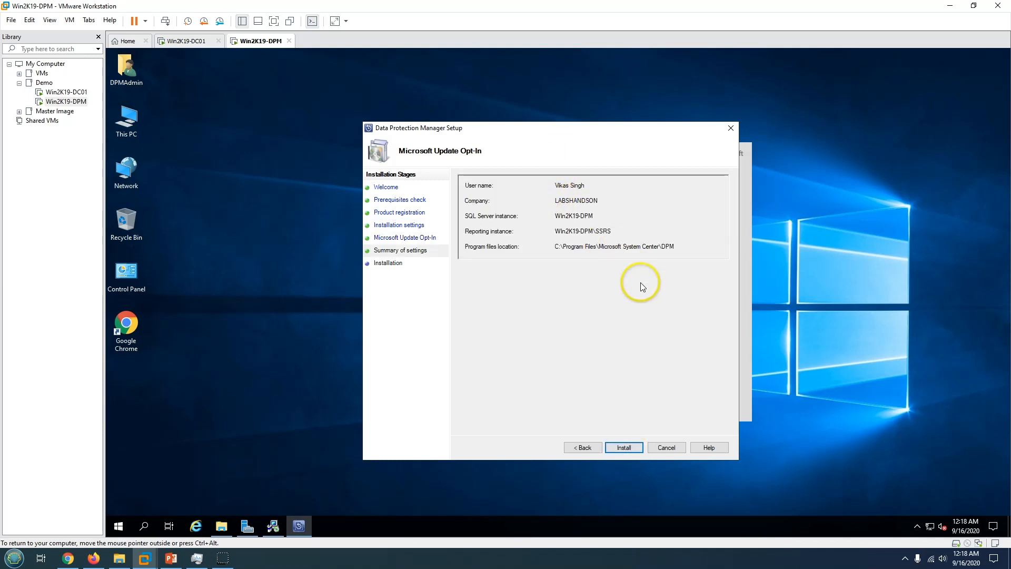
Start the DPM installation and check the VM's memory and CPU usage in Task Manager.
{"action": "left_click", "coordinate": [626, 448]}
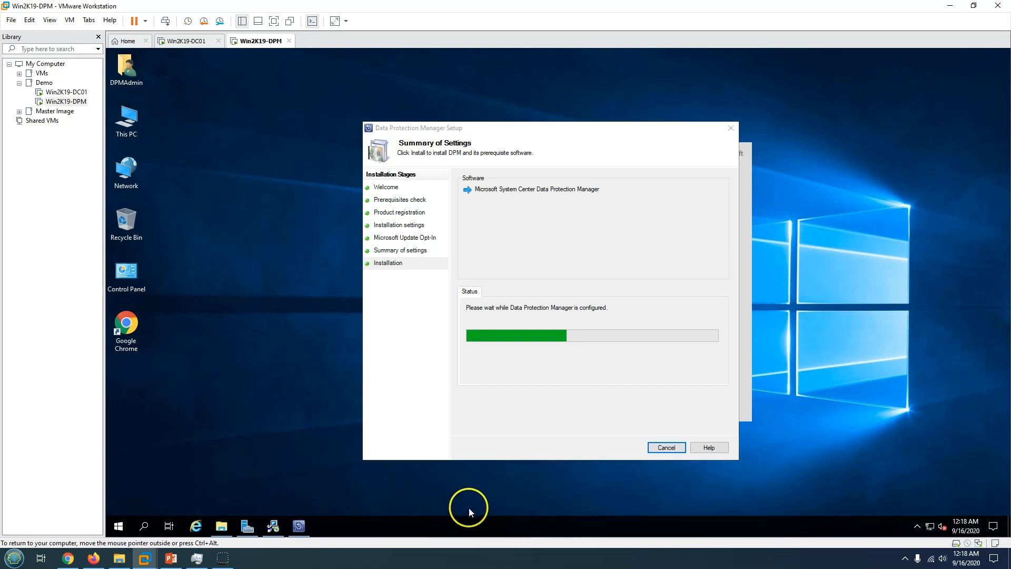
{"action": "right_click", "coordinate": [467, 522]}
{"action": "left_click", "coordinate": [504, 469]}
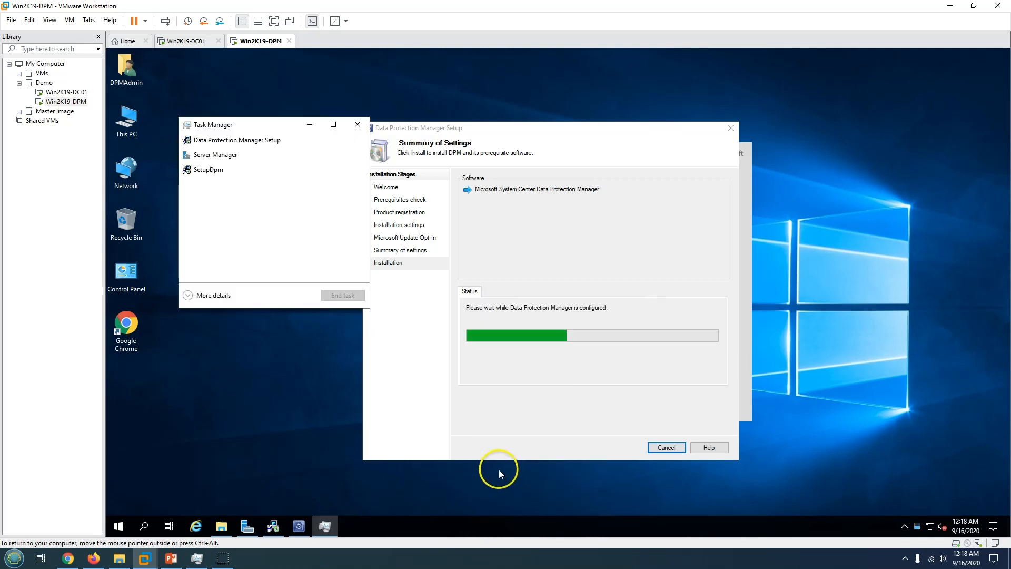
{"action": "left_click", "coordinate": [213, 423]}
{"action": "left_click", "coordinate": [233, 151]}
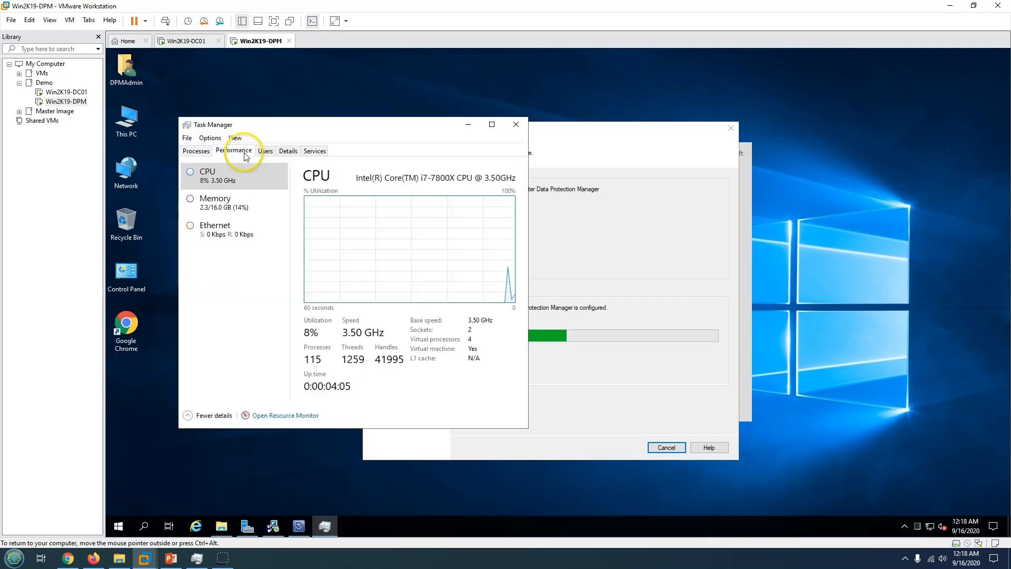
{"action": "left_click", "coordinate": [227, 203]}
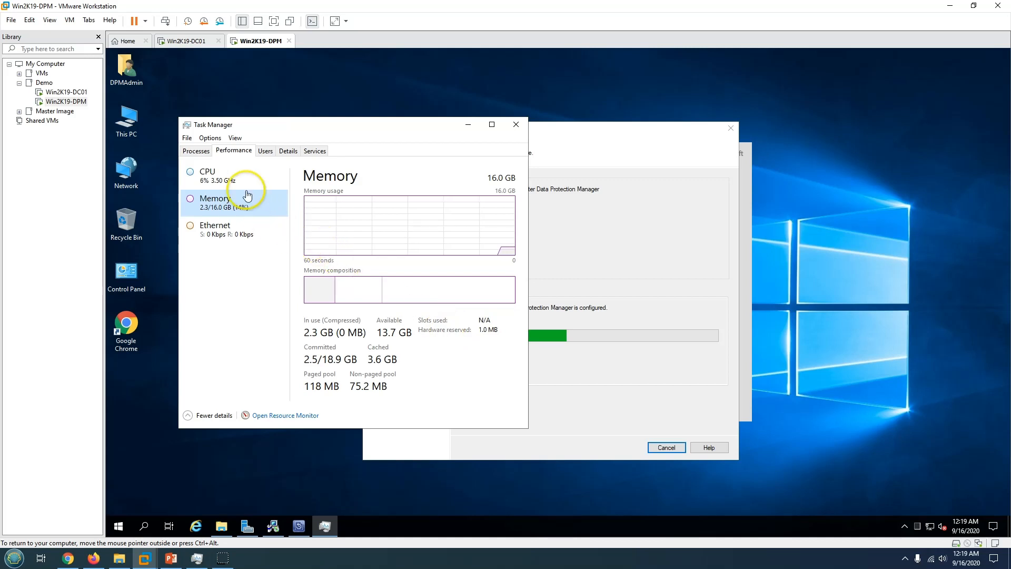
{"action": "left_click", "coordinate": [210, 175]}
Minimize Task Manager, shift the setup window right, and switch to the PowerPoint slide show.
{"action": "left_click", "coordinate": [468, 124]}
{"action": "left_click_drag", "start_coordinate": [467, 125], "coordinate": [585, 125]}
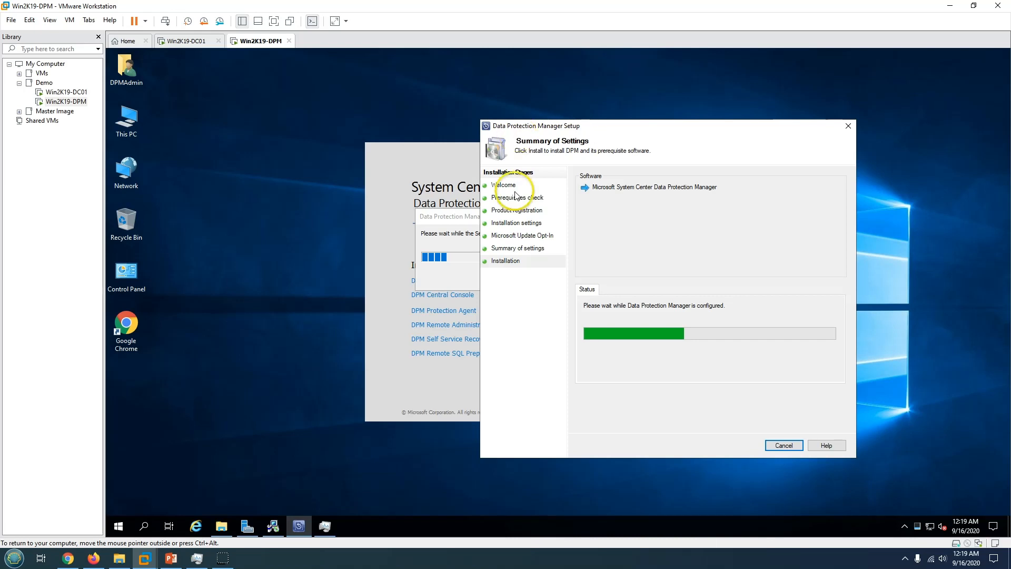
{"action": "left_click", "coordinate": [172, 559]}
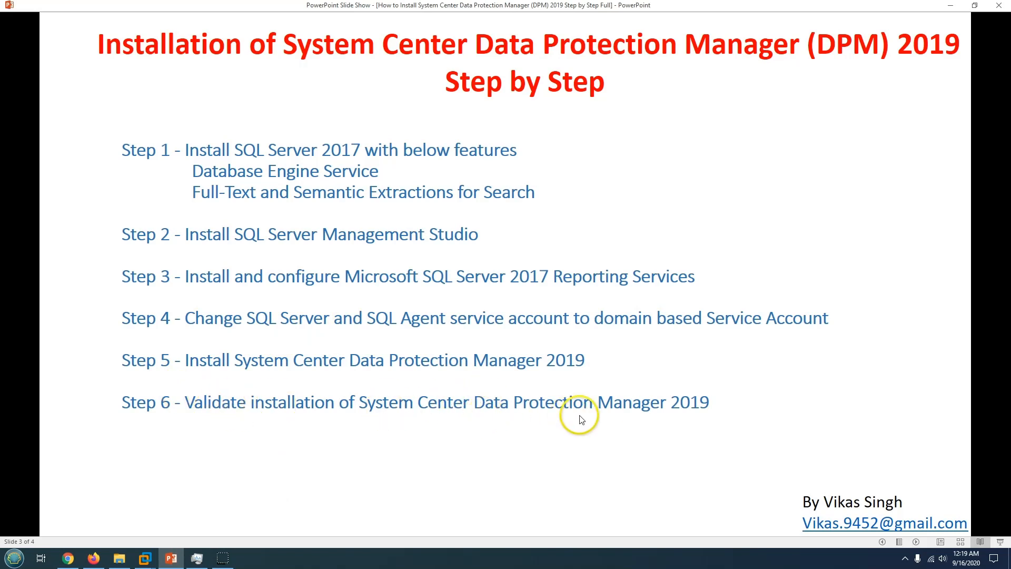
Minimize the slide show and highlight DPM setup's 'installation completed successfully' message.
{"action": "left_click", "coordinate": [947, 7]}
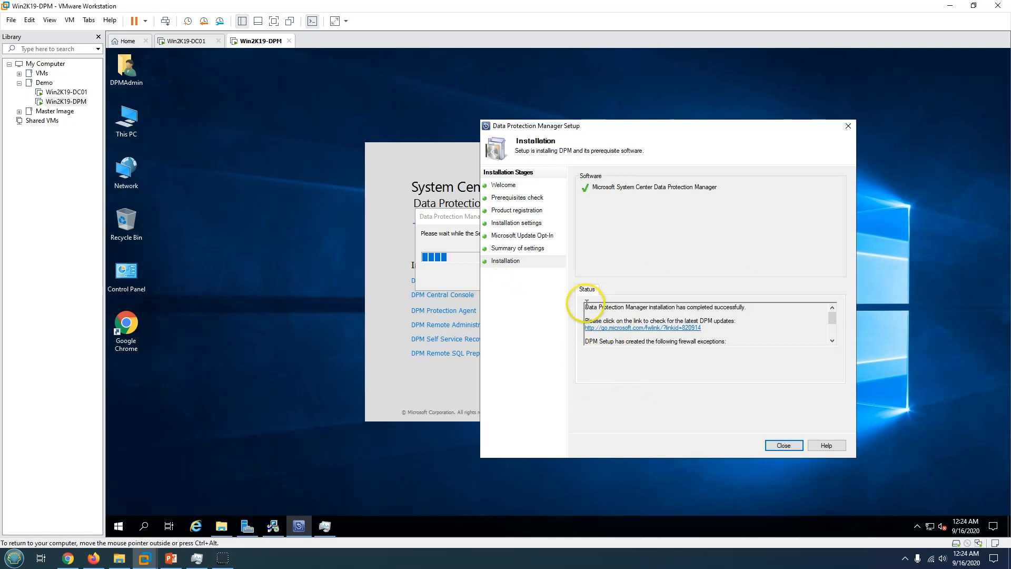
{"action": "left_click_drag", "start_coordinate": [584, 308], "coordinate": [770, 308]}
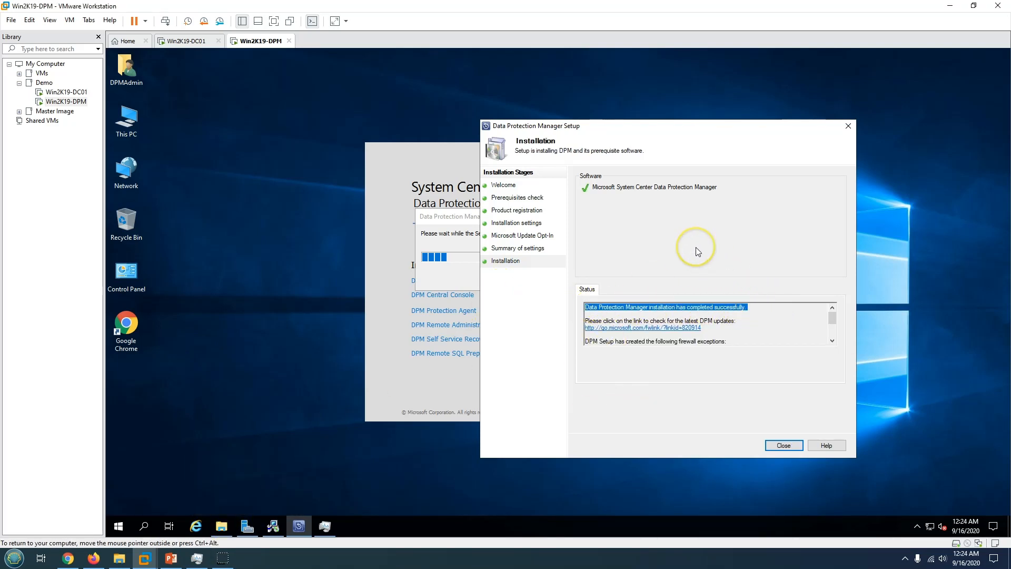
Close setup, launch the Microsoft System Center DPM console with admin rights, and maximize it.
{"action": "left_click", "coordinate": [784, 446]}
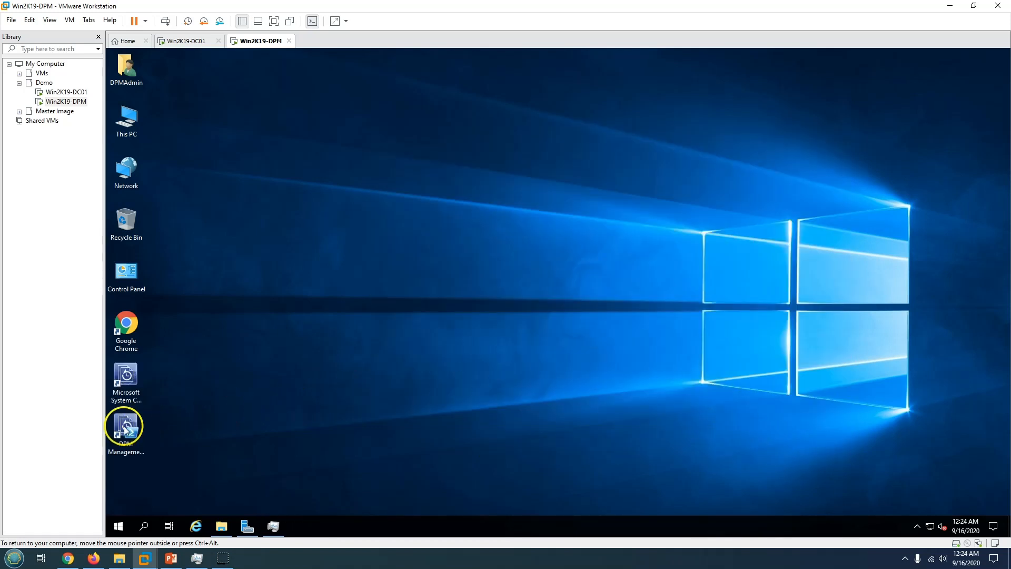
{"action": "left_click", "coordinate": [120, 447]}
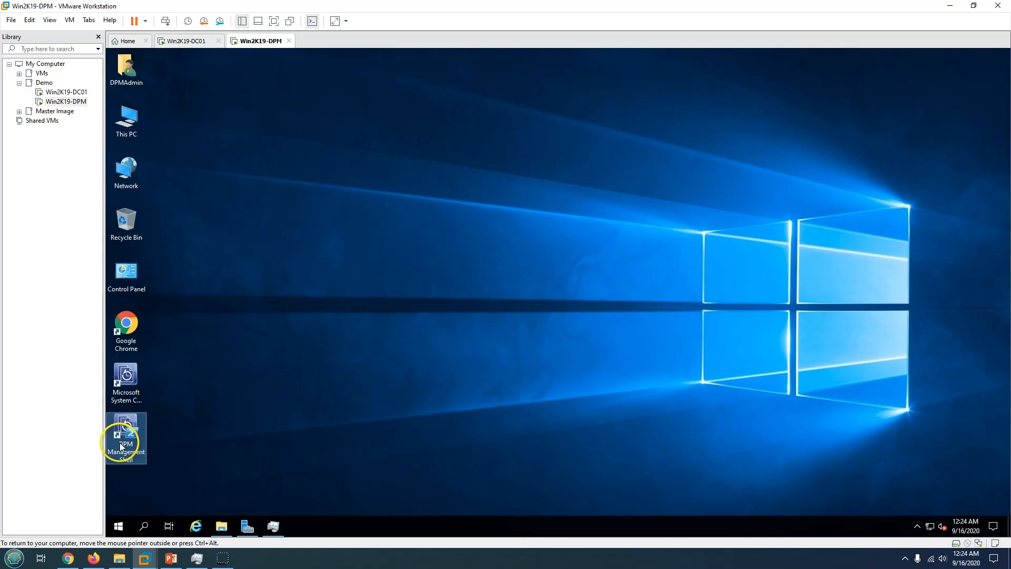
{"action": "left_click", "coordinate": [122, 376]}
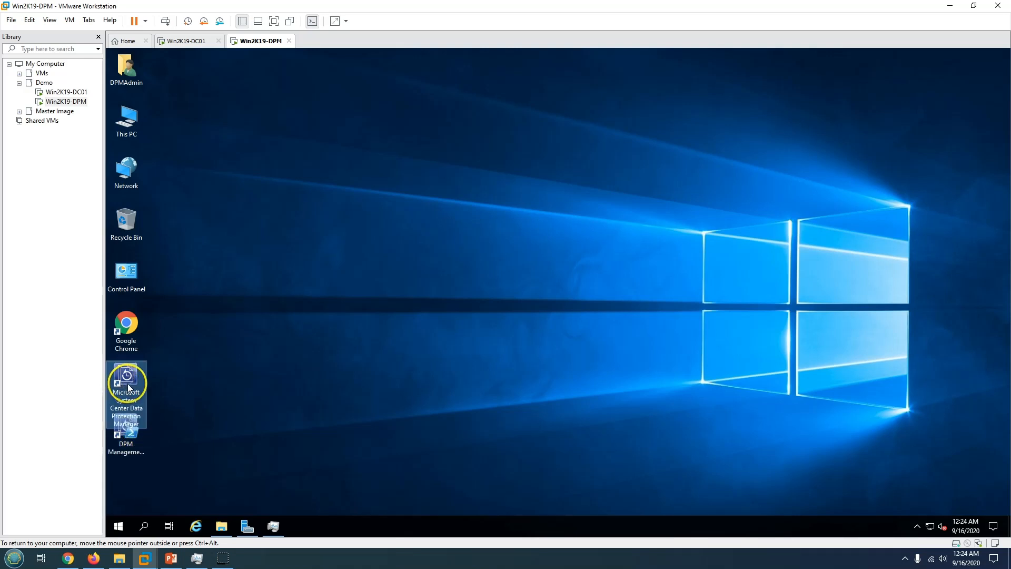
{"action": "double_click", "coordinate": [127, 385]}
{"action": "left_click", "coordinate": [511, 348]}
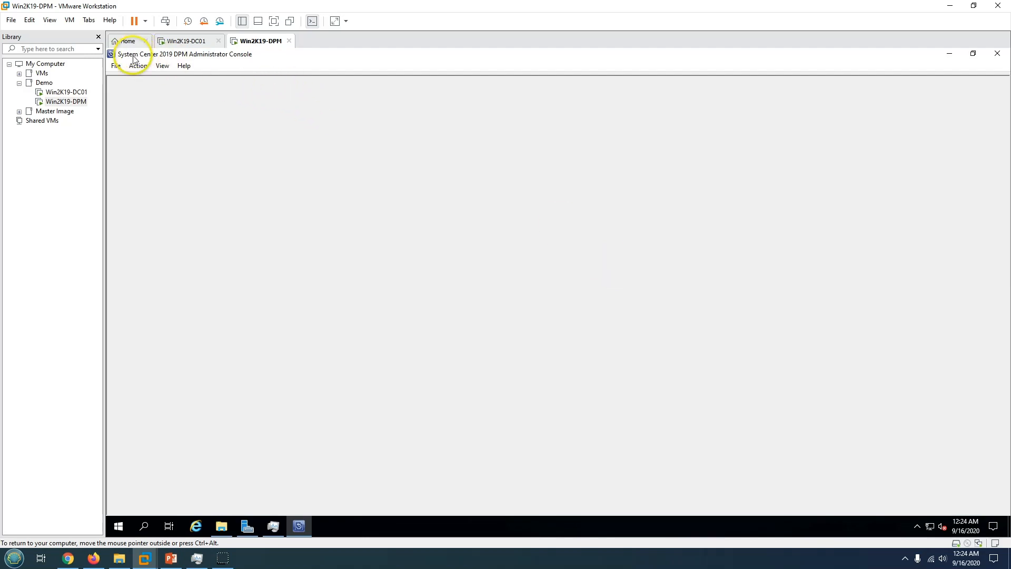
{"action": "left_click_drag", "start_coordinate": [322, 56], "coordinate": [644, 80]}
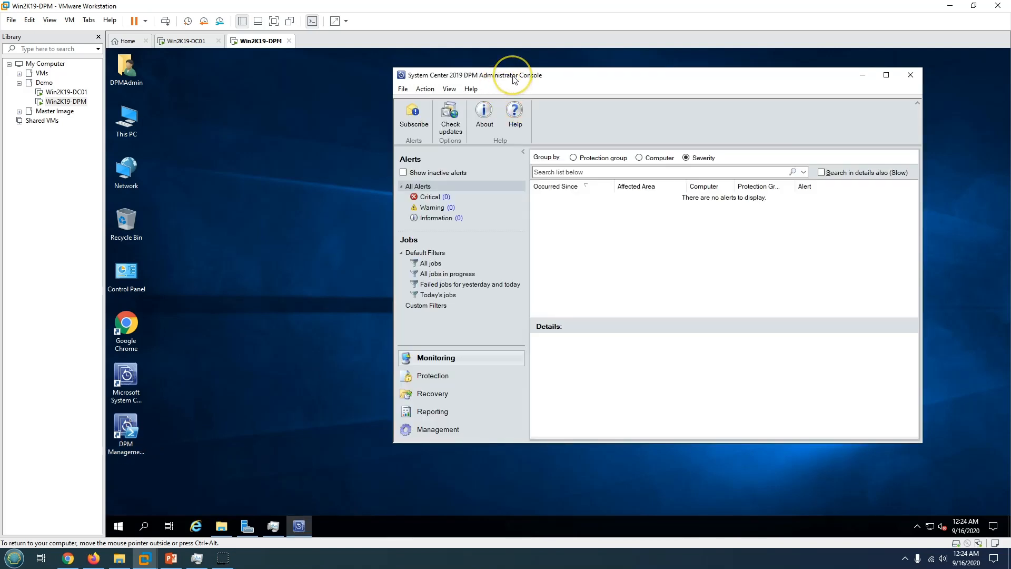
{"action": "double_click", "coordinate": [513, 75]}
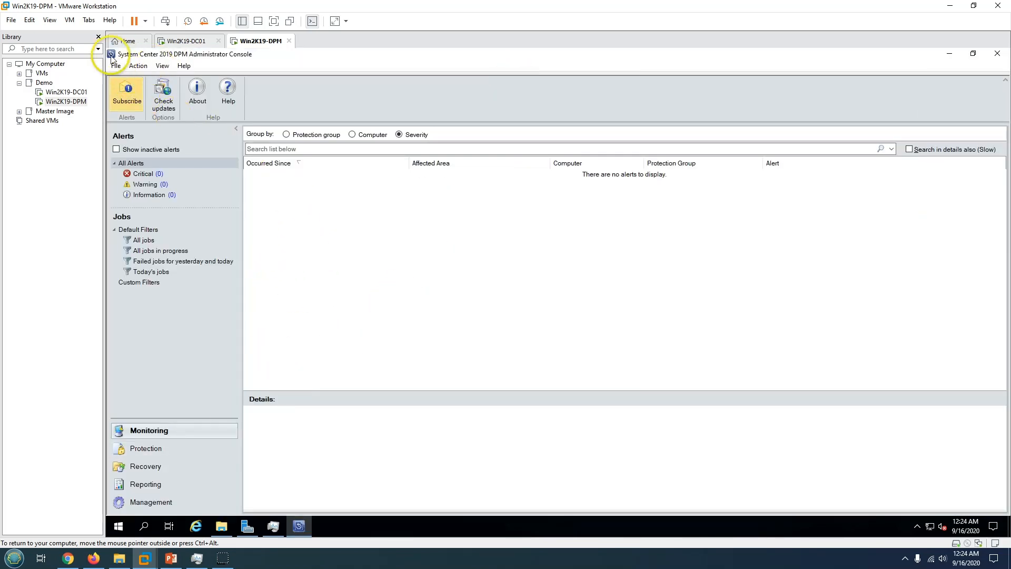
{"action": "left_click", "coordinate": [149, 501]}
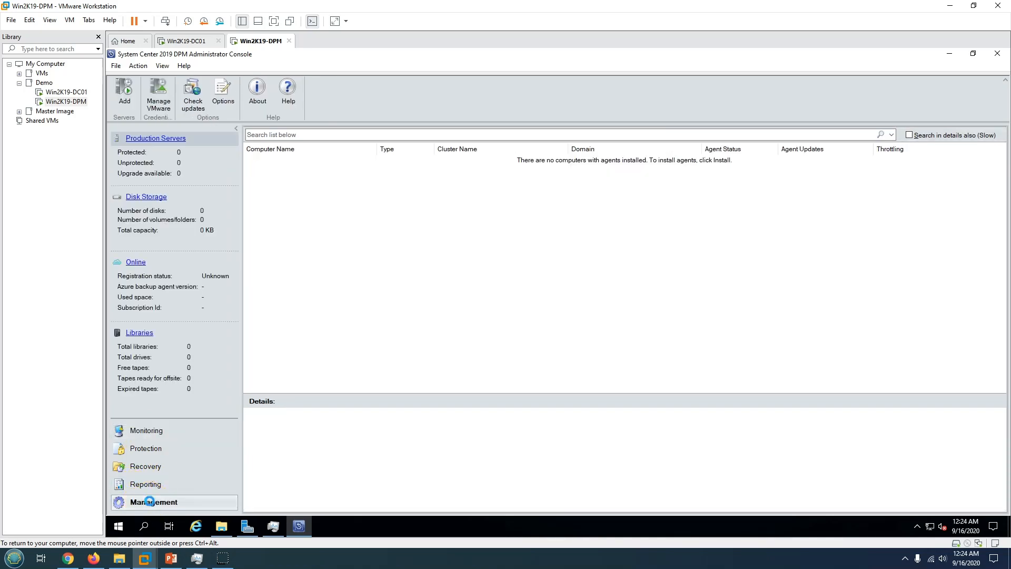
{"action": "left_click", "coordinate": [136, 263]}
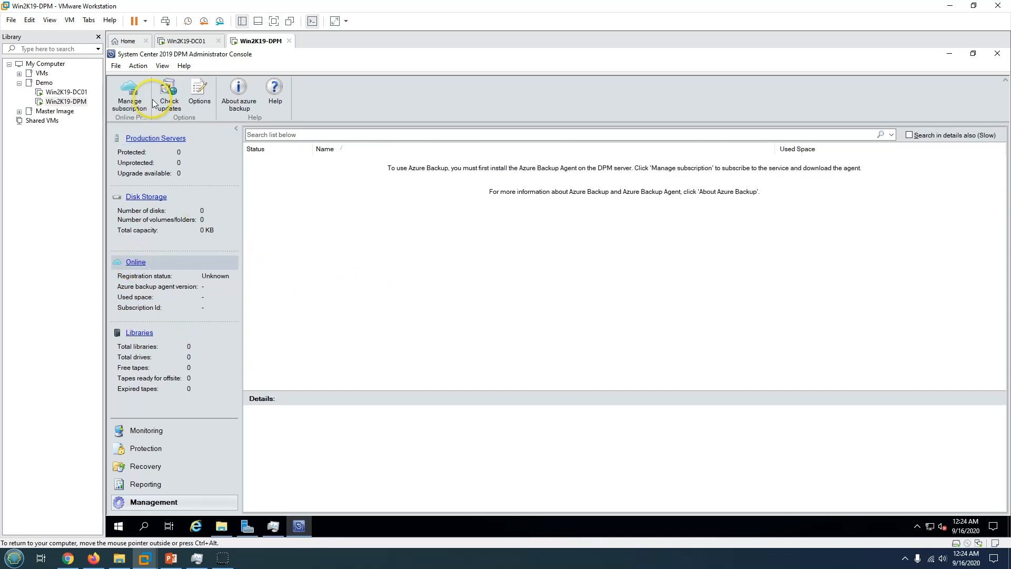
{"action": "left_click", "coordinate": [136, 106]}
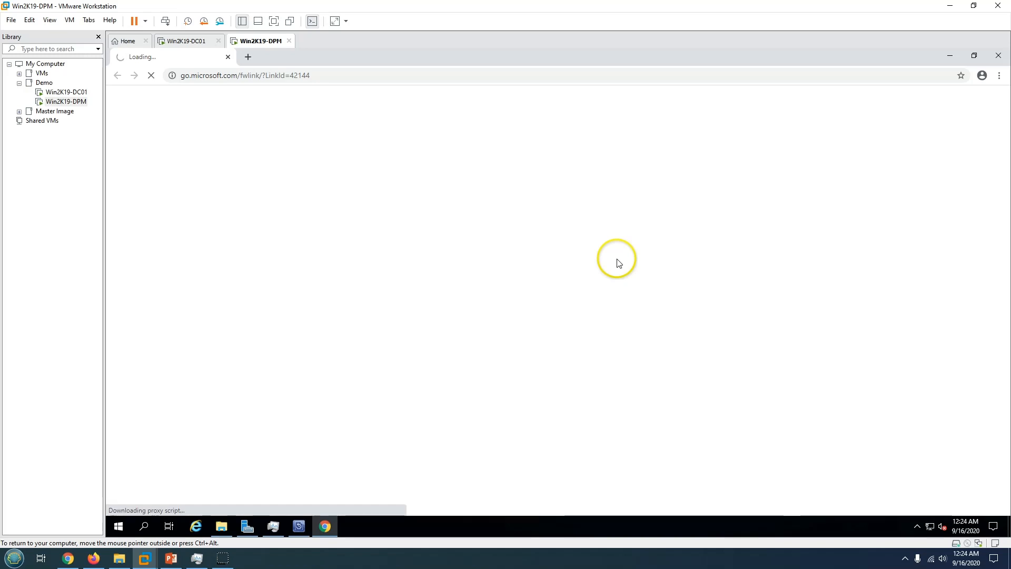
{"action": "left_click", "coordinate": [999, 55]}
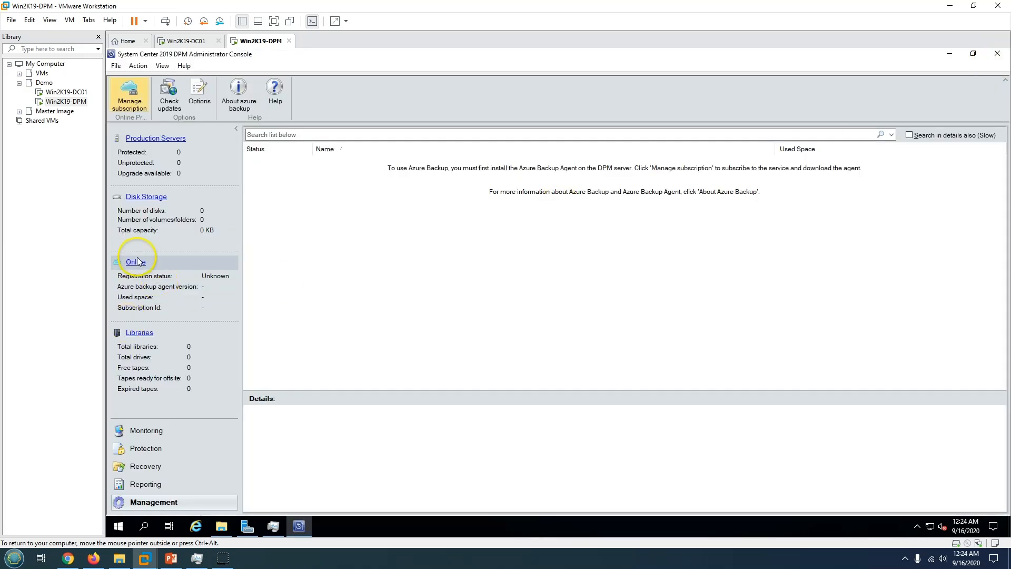
{"action": "left_click", "coordinate": [144, 198]}
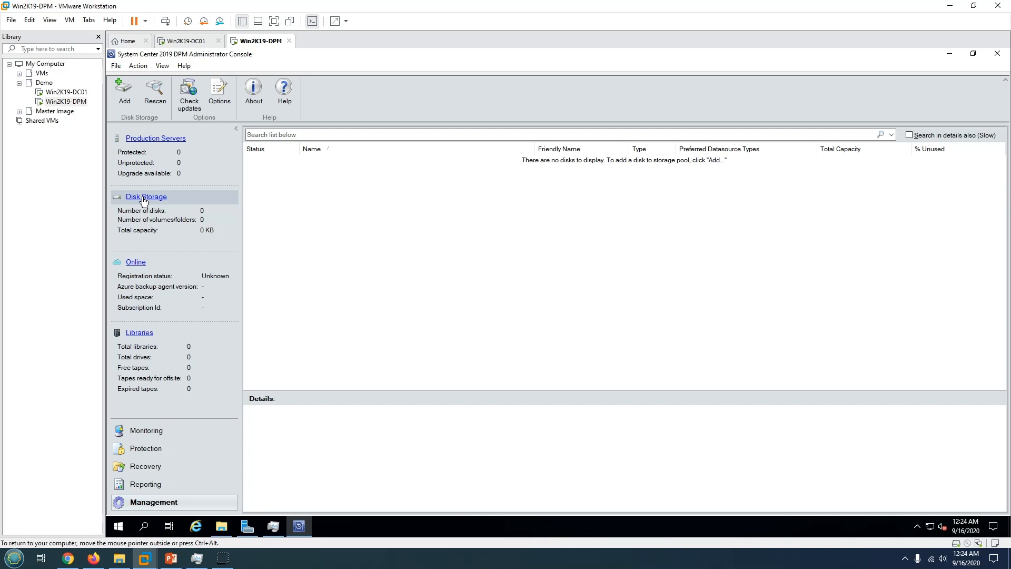
{"action": "left_click", "coordinate": [138, 334]}
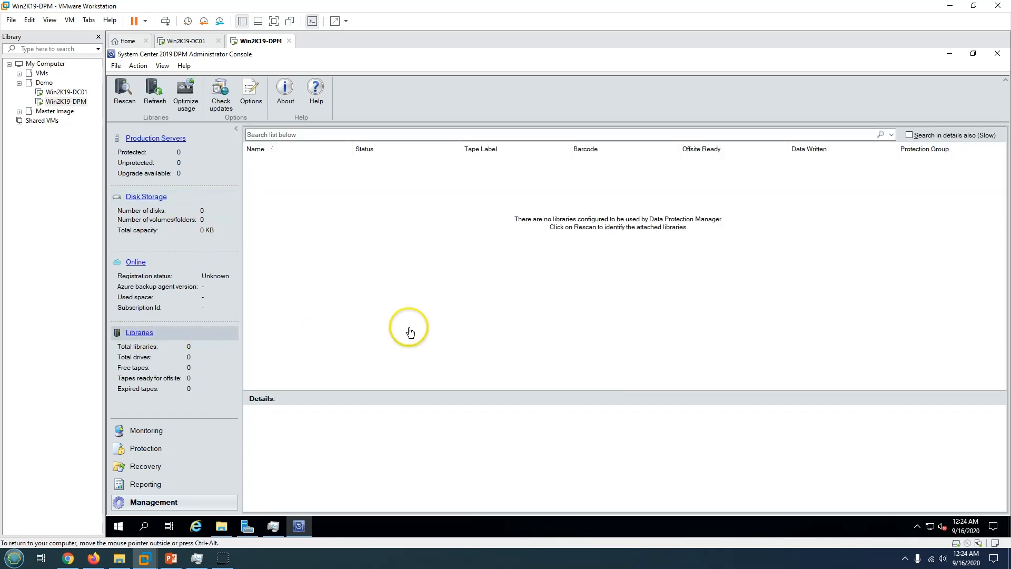
{"action": "left_click", "coordinate": [148, 431]}
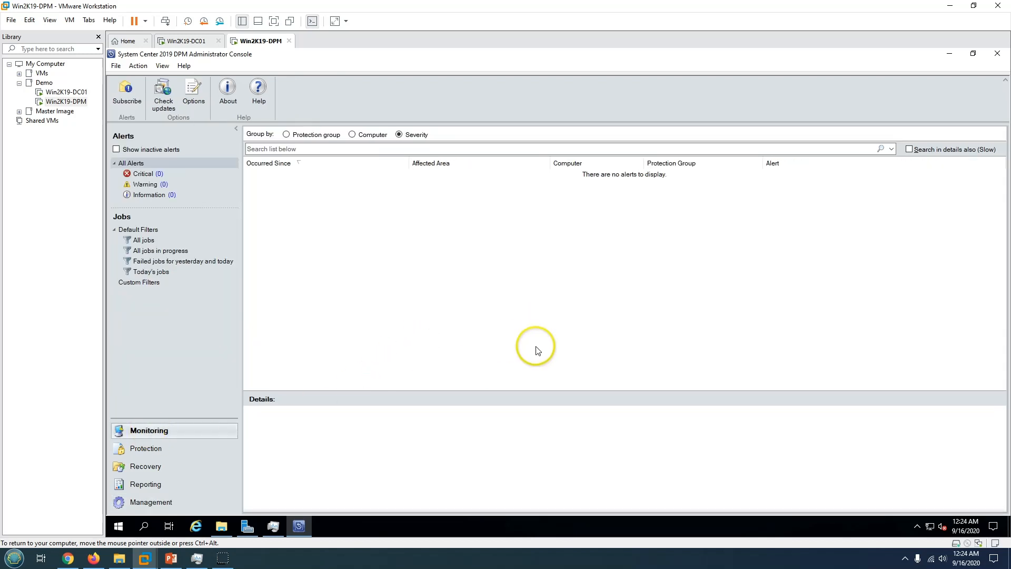
{"action": "left_click", "coordinate": [171, 558]}
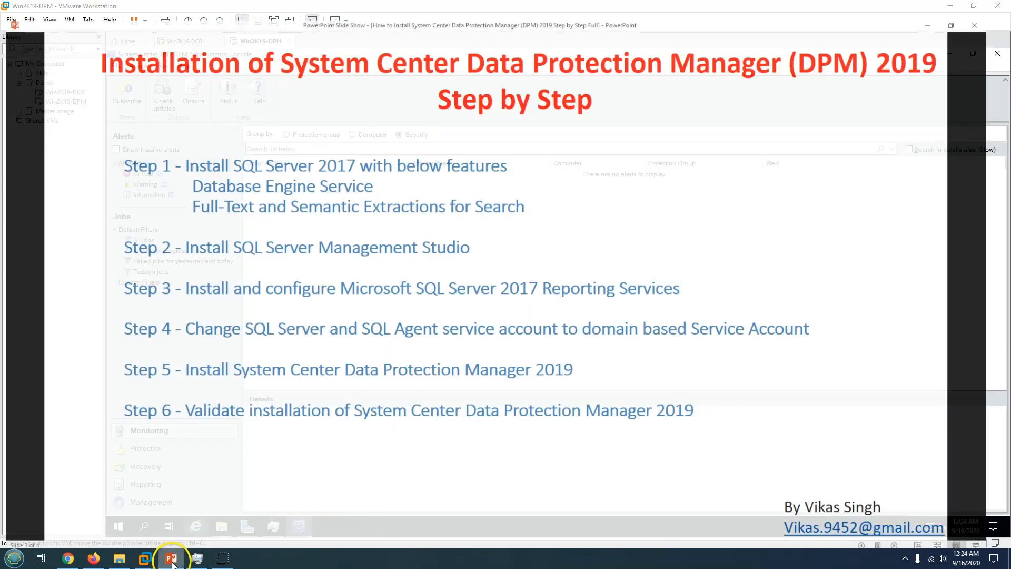
{"action": "key", "text": "Left"}
{"action": "key", "text": "Left"}
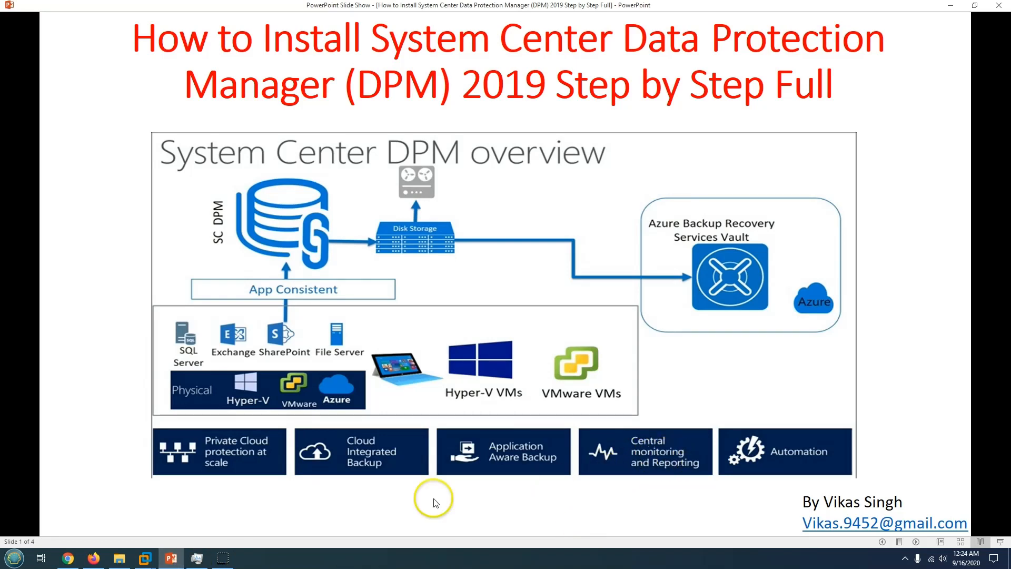
{"action": "left_click", "coordinate": [145, 558]}
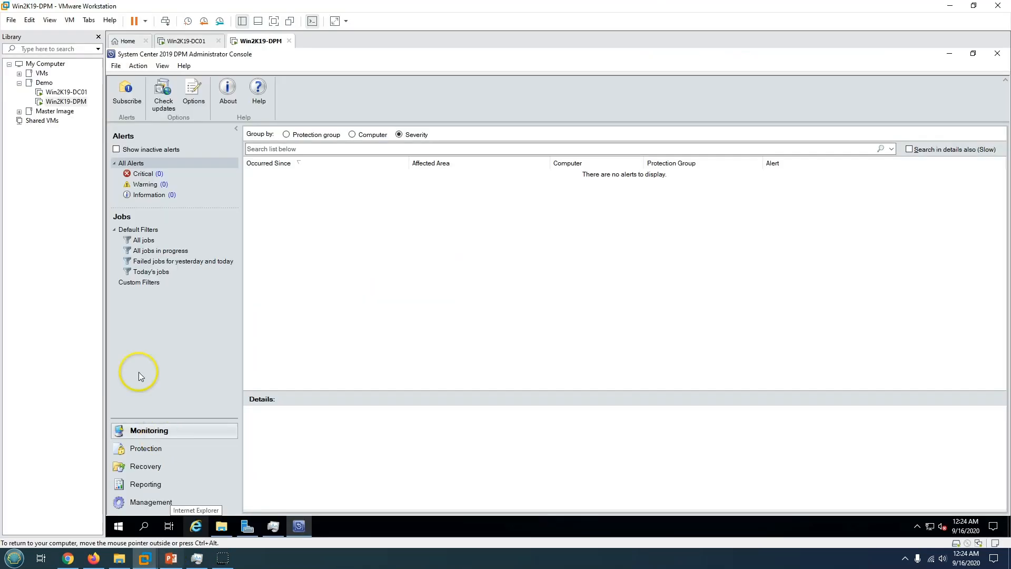
Visit the Recovery, Reporting, Management and Monitoring workspaces, then close the console.
{"action": "left_click", "coordinate": [154, 468]}
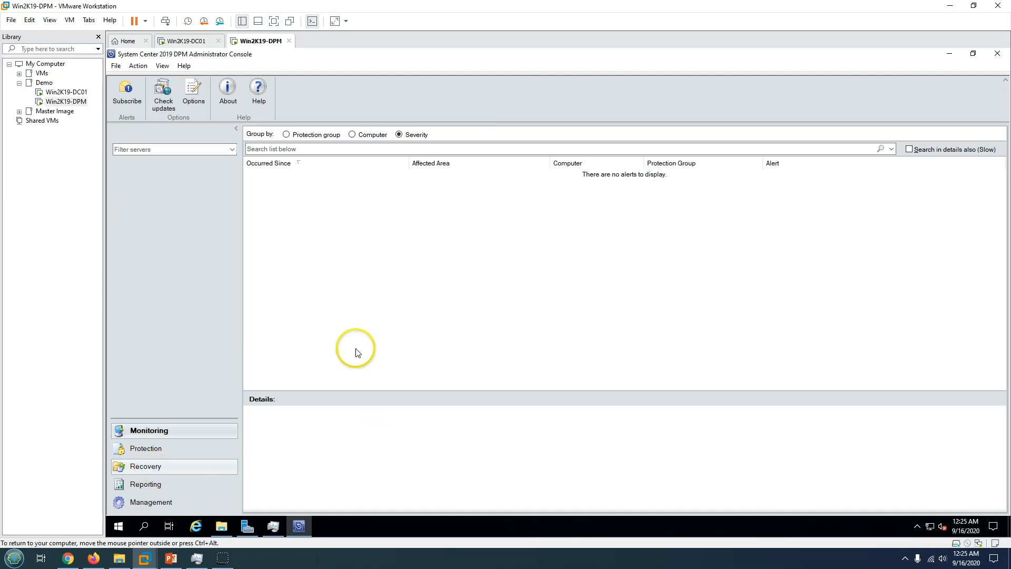
{"action": "left_click", "coordinate": [167, 485]}
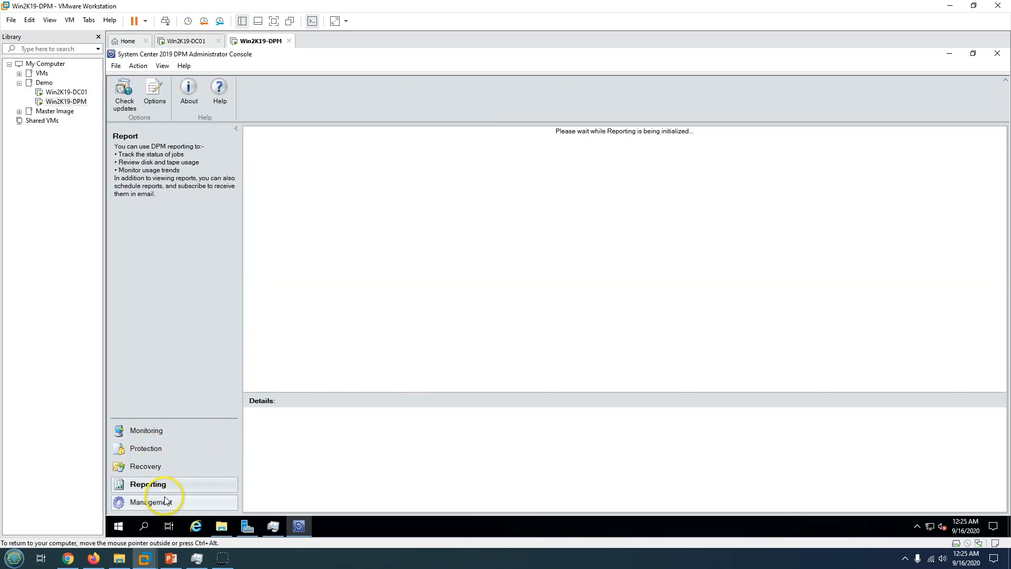
{"action": "left_click", "coordinate": [173, 502]}
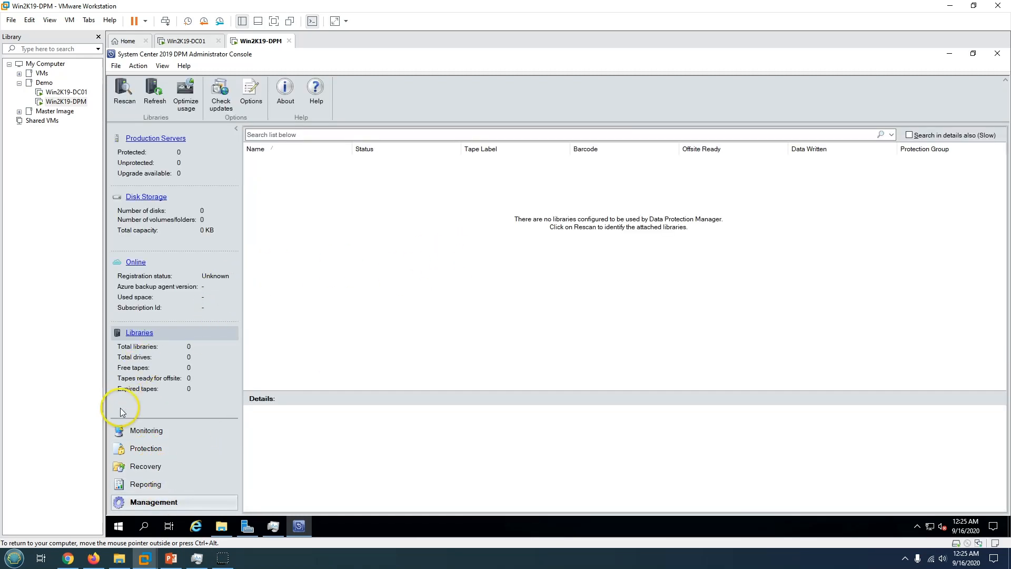
{"action": "left_click", "coordinate": [149, 433]}
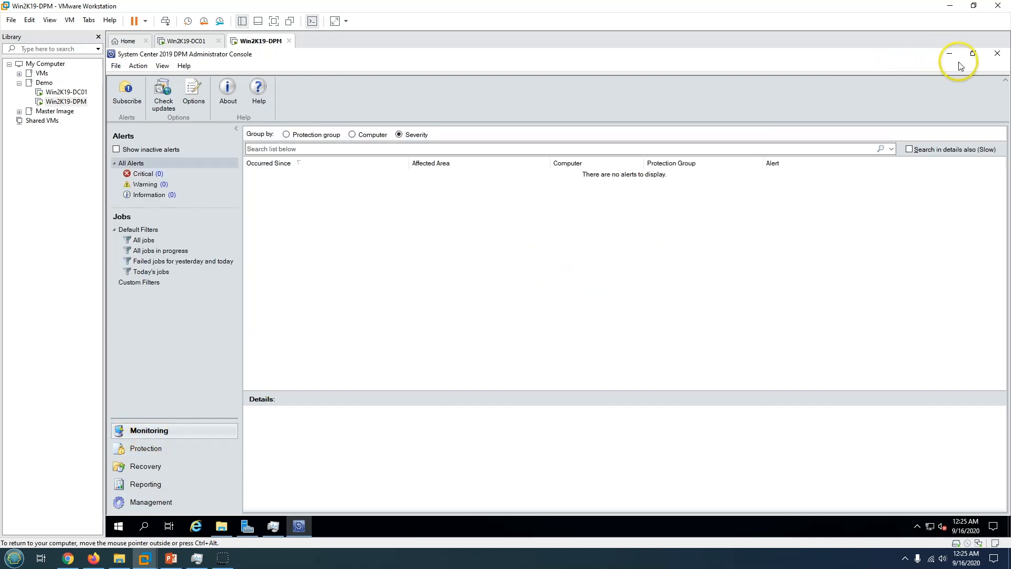
{"action": "left_click", "coordinate": [997, 54]}
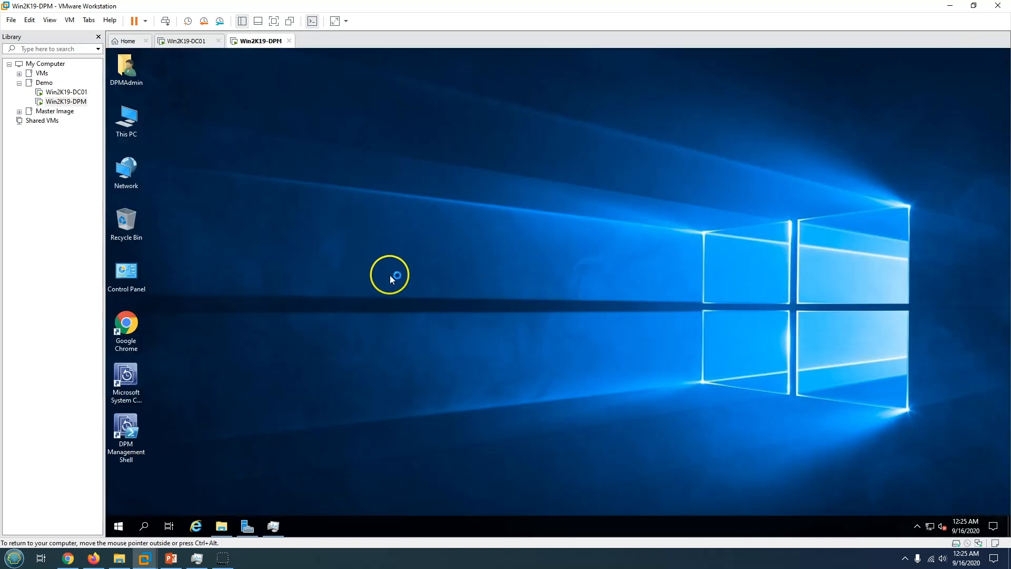
Check Programs and Features lists DPM version 10.19.58.0, then return to the slide show.
{"action": "left_click", "coordinate": [119, 526]}
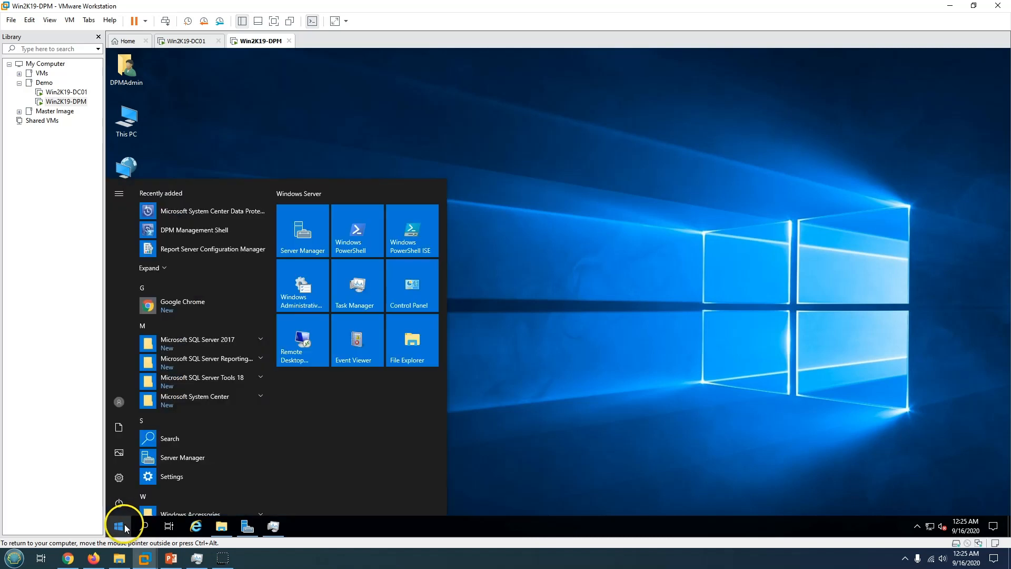
{"action": "left_click", "coordinate": [420, 288]}
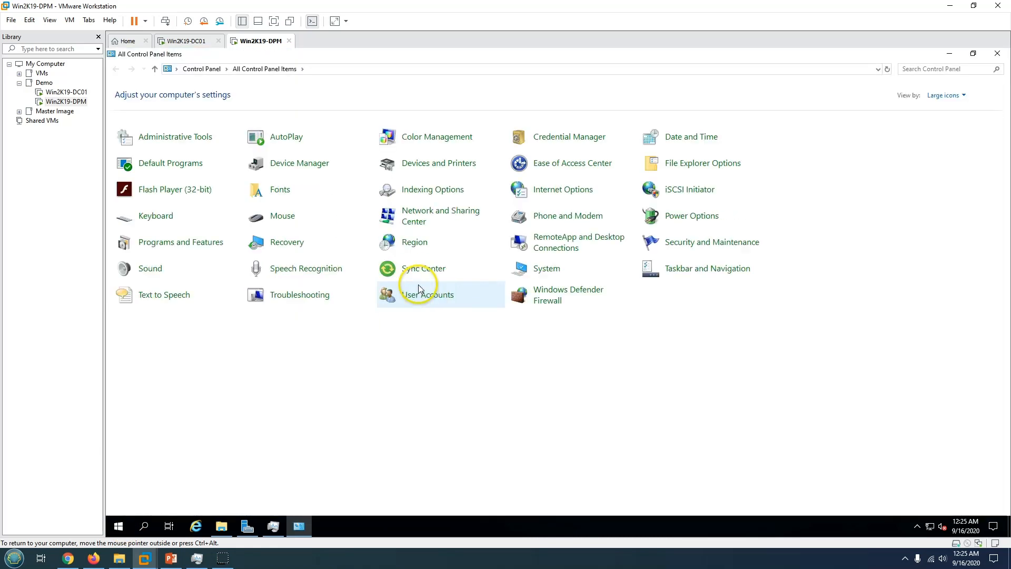
{"action": "left_click", "coordinate": [182, 243]}
{"action": "left_click", "coordinate": [232, 370]}
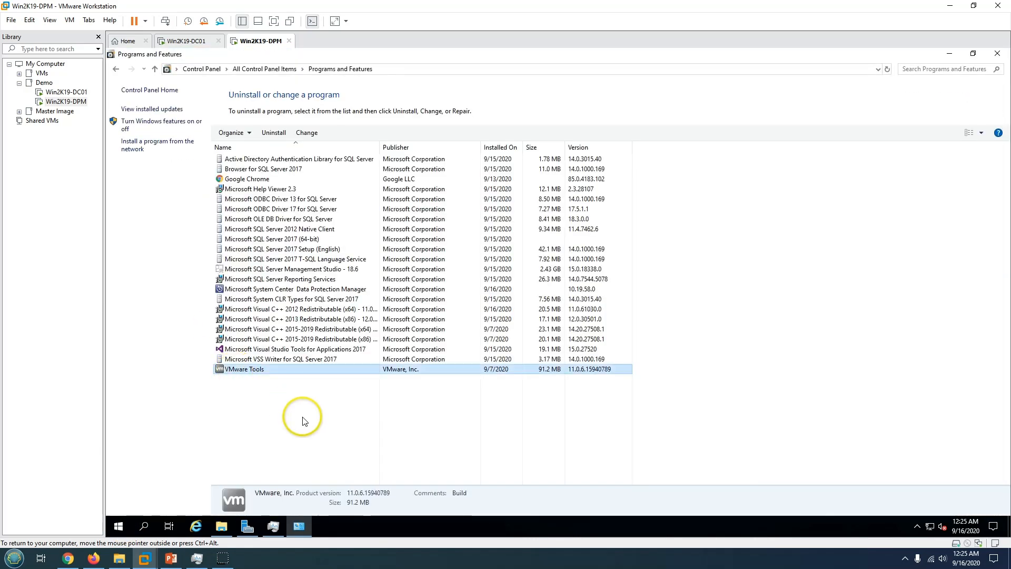
{"action": "left_click", "coordinate": [300, 416]}
{"action": "left_click", "coordinate": [320, 291]}
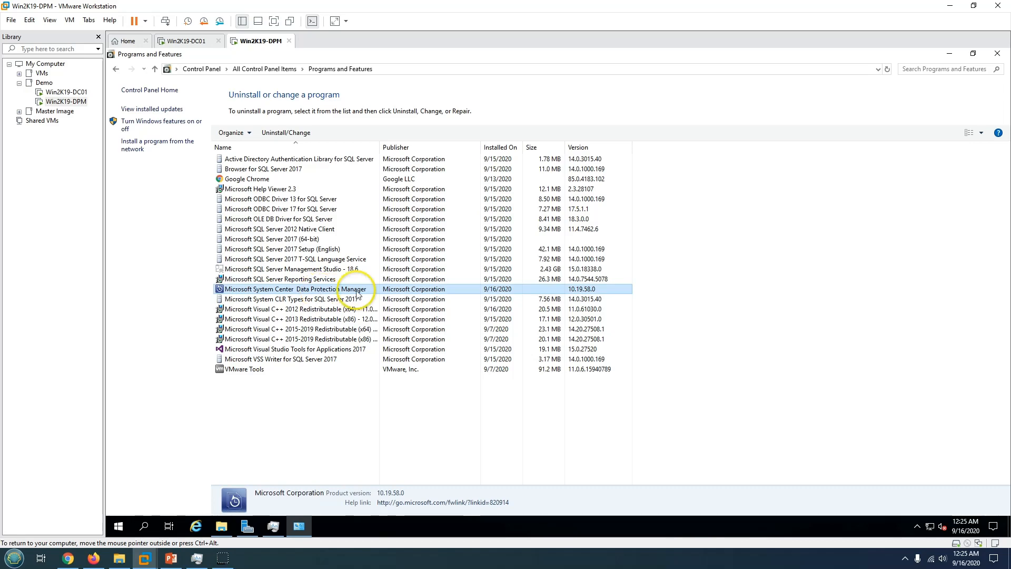
{"action": "left_click", "coordinate": [998, 53]}
{"action": "left_click", "coordinate": [171, 557]}
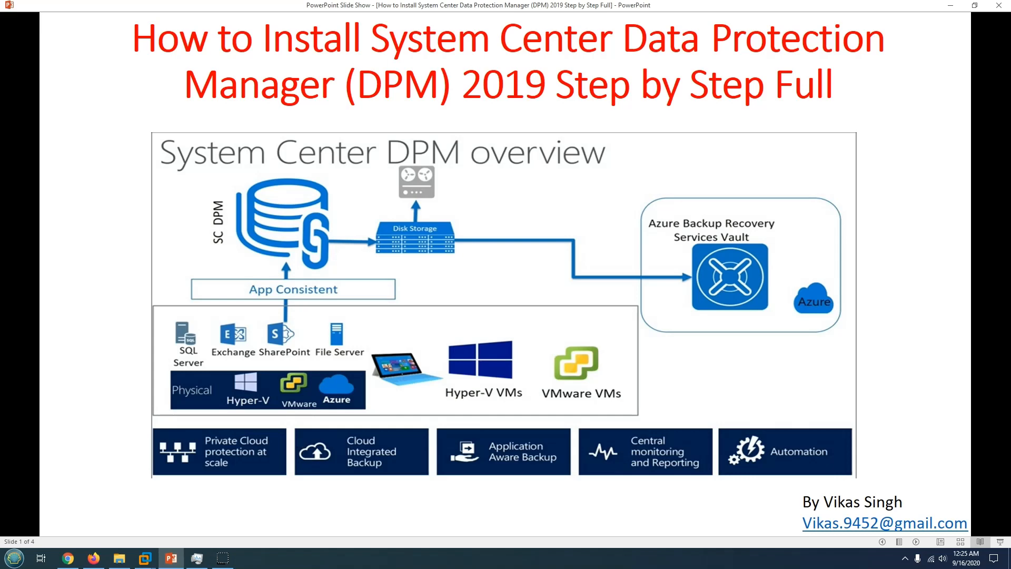
Advance the slide show two slides with the Right arrow key.
{"action": "key", "text": "Right"}
{"action": "key", "text": "Right"}
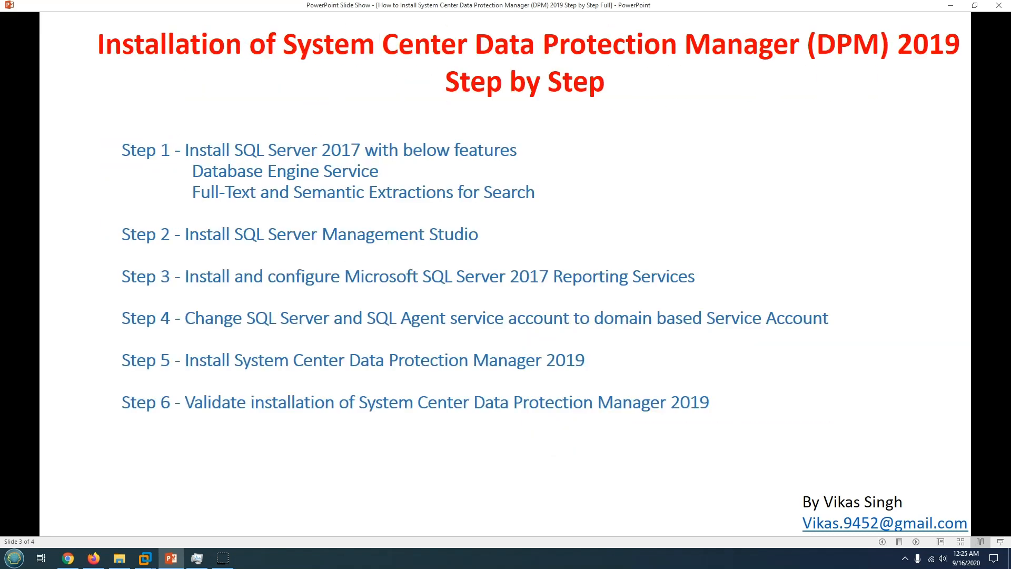
{"action": "key", "text": "Right"}
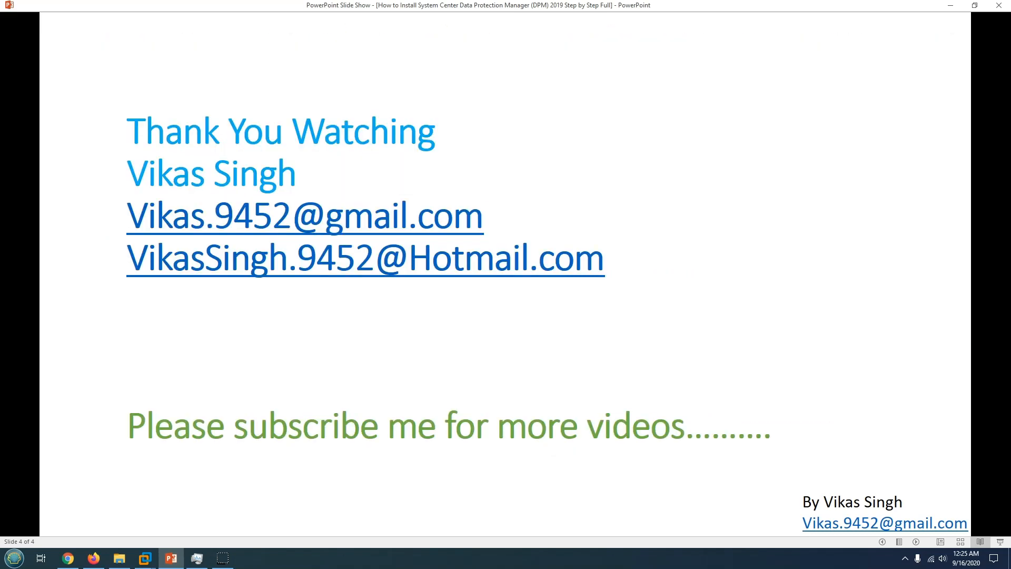